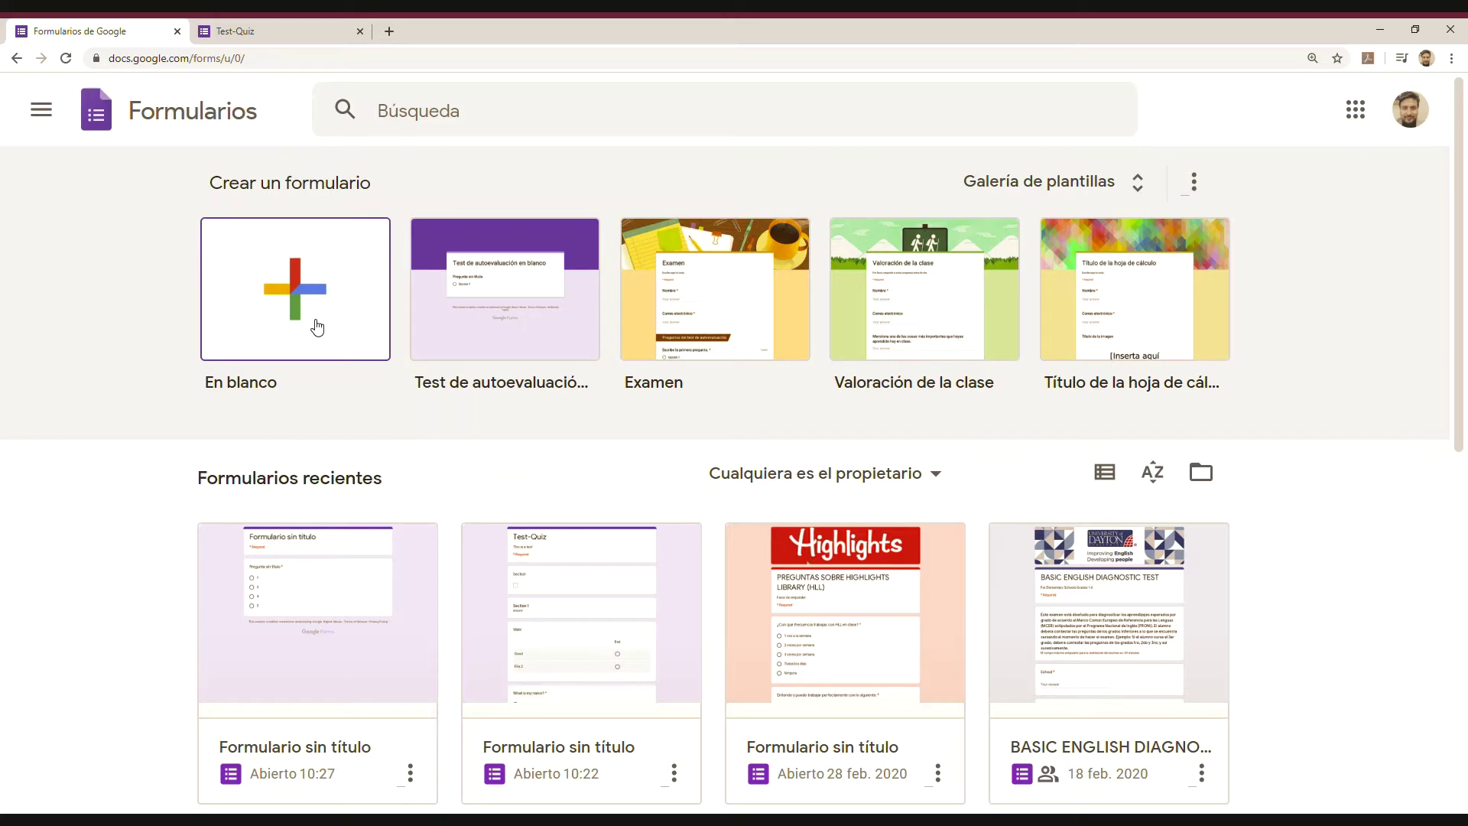
- Expand the full template gallery and scroll down to the Educación templates such as Examen
{"action": "left_click", "coordinate": [1149, 198]}
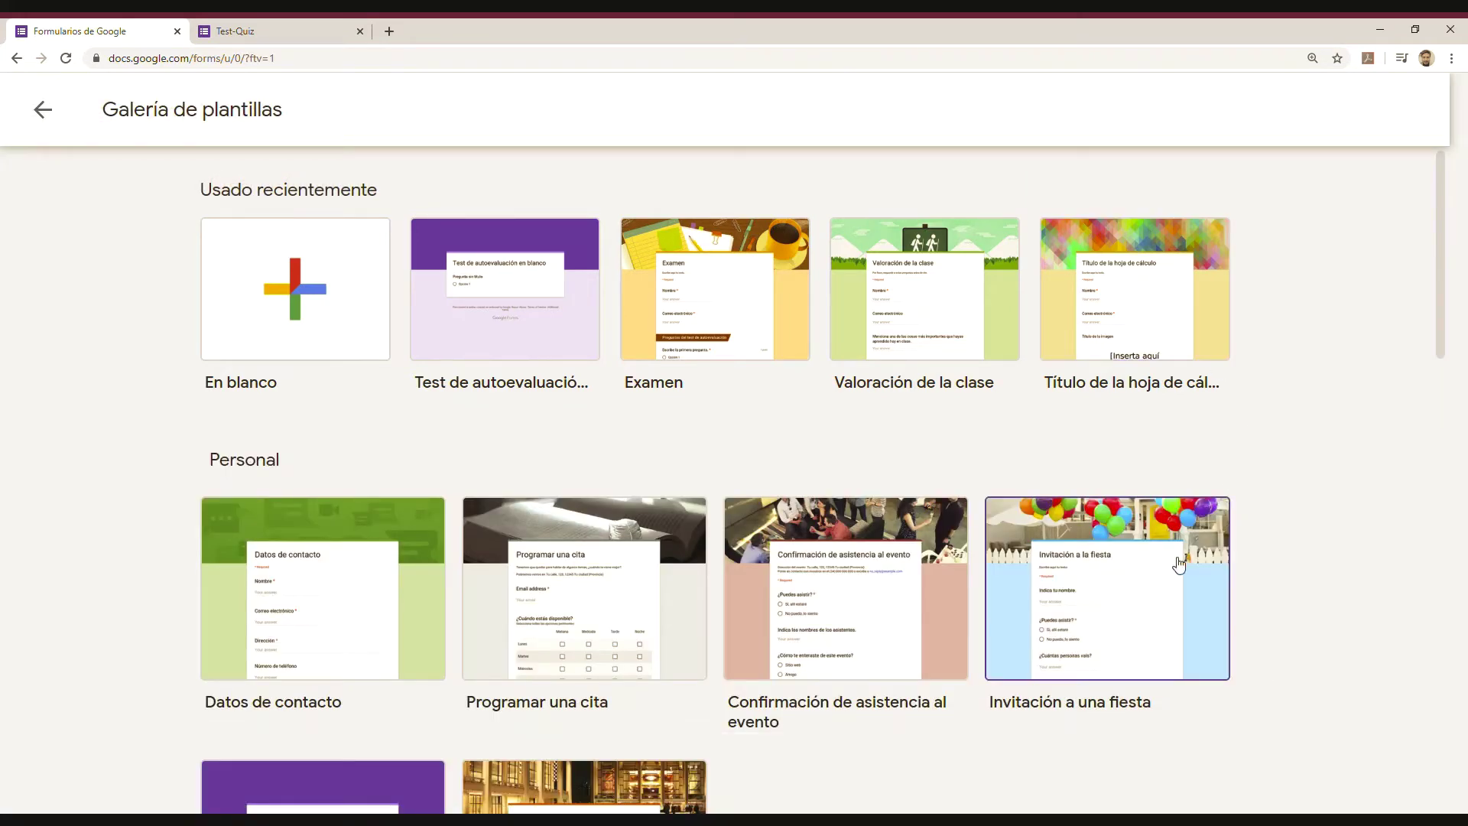
{"action": "scroll", "coordinate": [1224, 520], "scroll_direction": "down", "scroll_amount": 3}
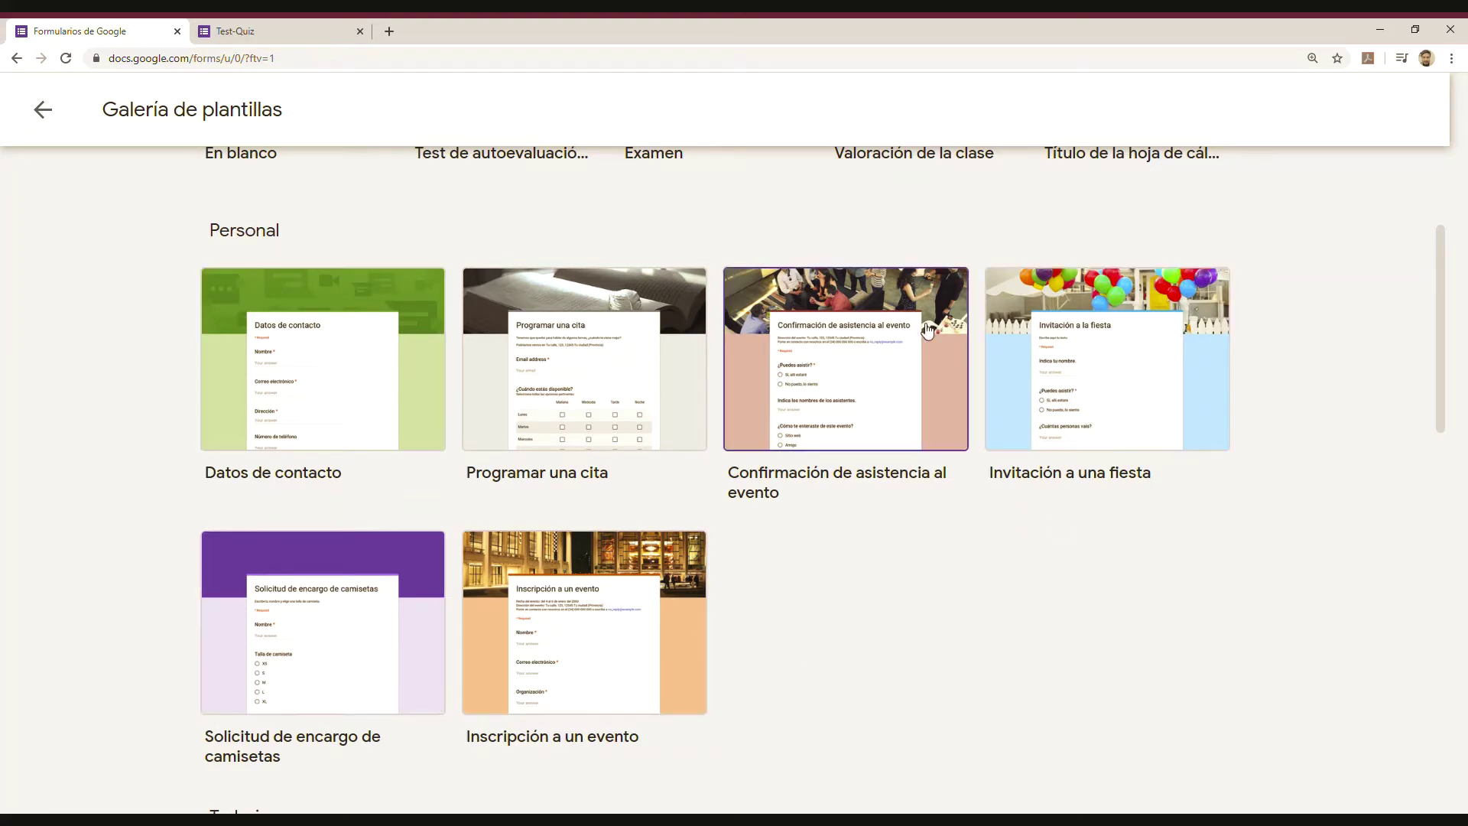
{"action": "scroll", "coordinate": [994, 604], "scroll_direction": "down", "scroll_amount": 6}
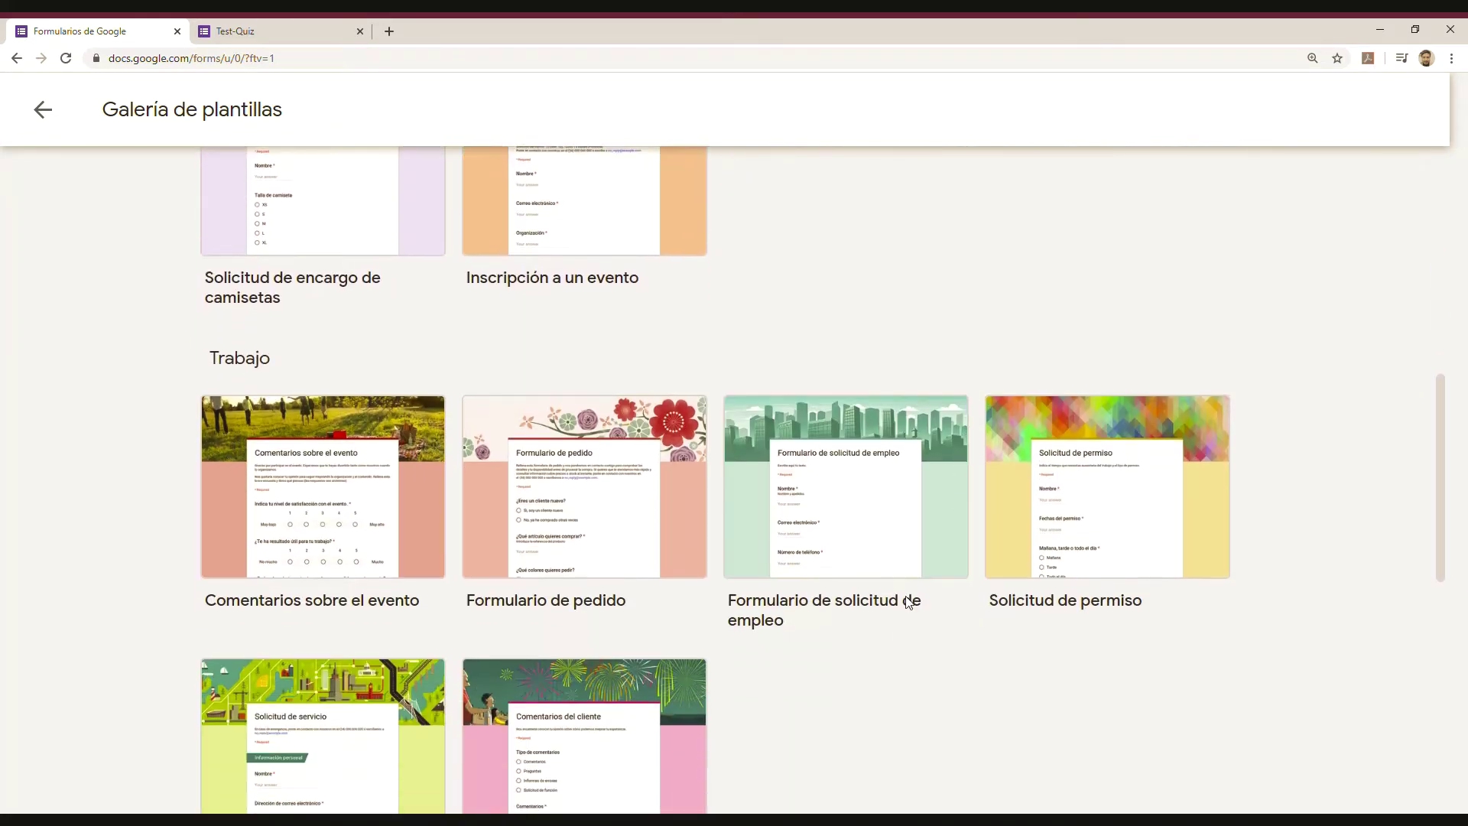
{"action": "scroll", "coordinate": [833, 610], "scroll_direction": "down", "scroll_amount": 2}
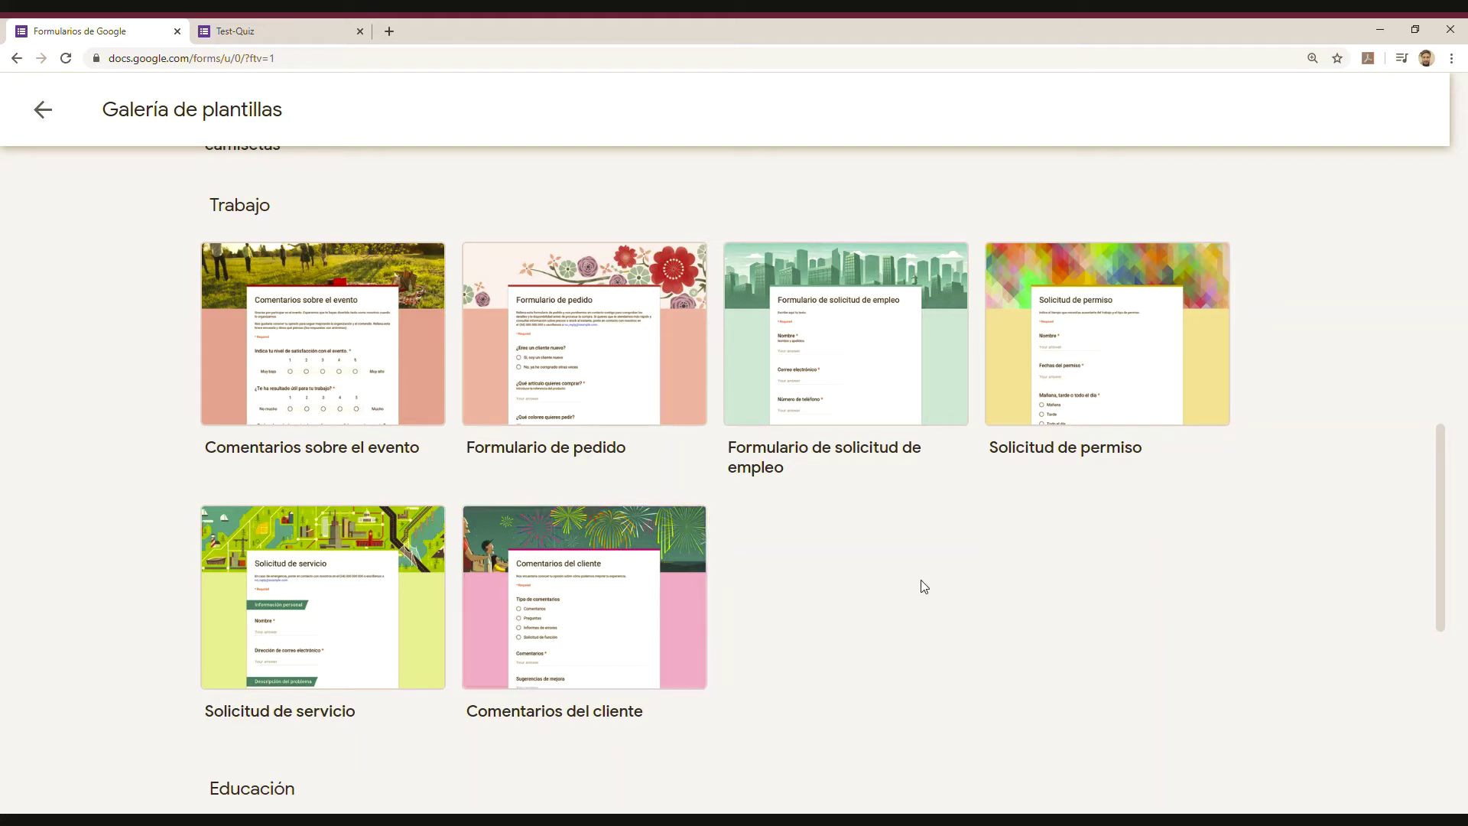
{"action": "scroll", "coordinate": [918, 593], "scroll_direction": "down", "scroll_amount": 5}
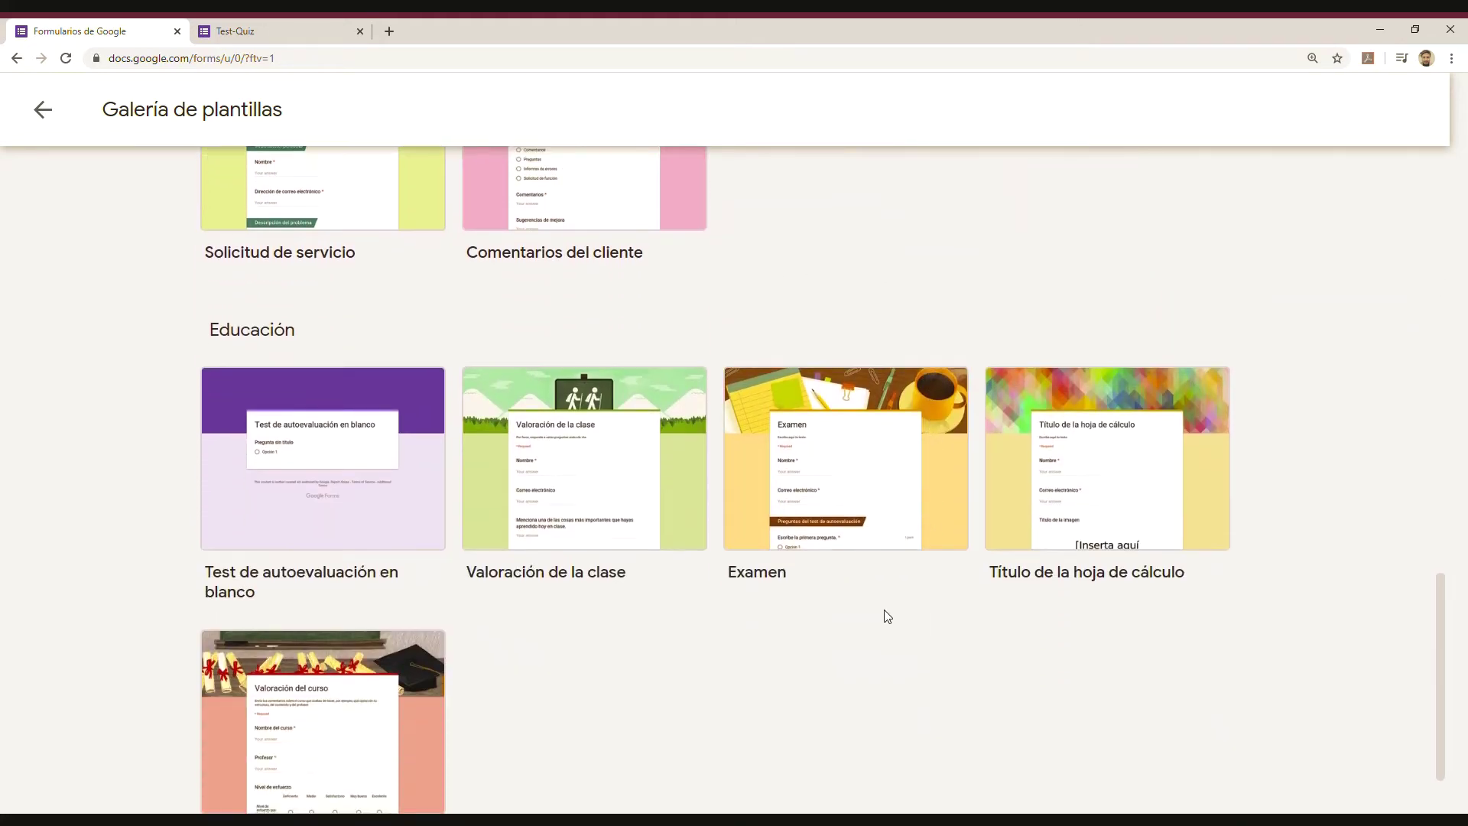
{"action": "scroll", "coordinate": [883, 616], "scroll_direction": "down", "scroll_amount": 1}
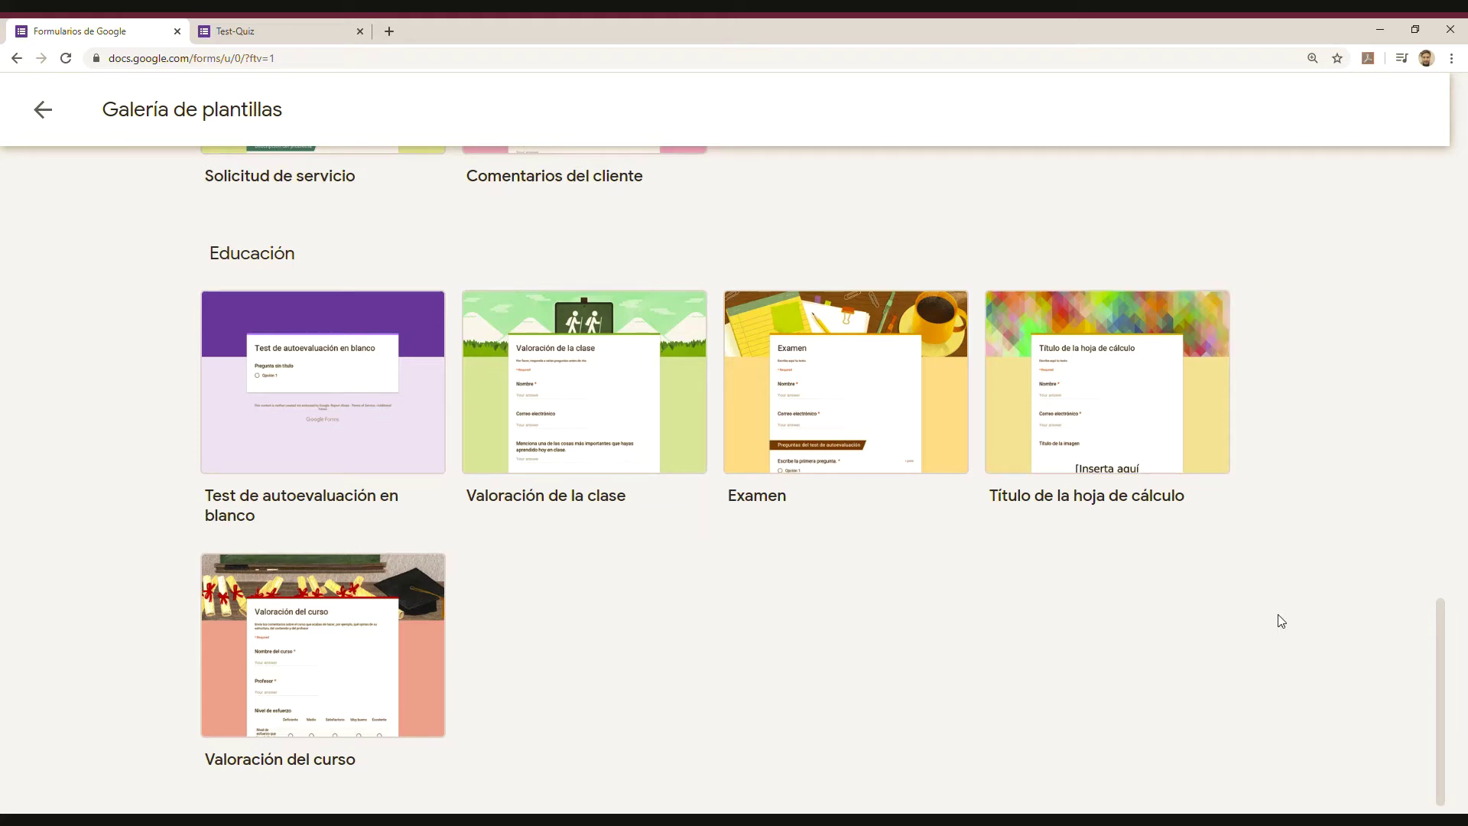
{"action": "scroll", "coordinate": [719, 662], "scroll_direction": "down", "scroll_amount": 1}
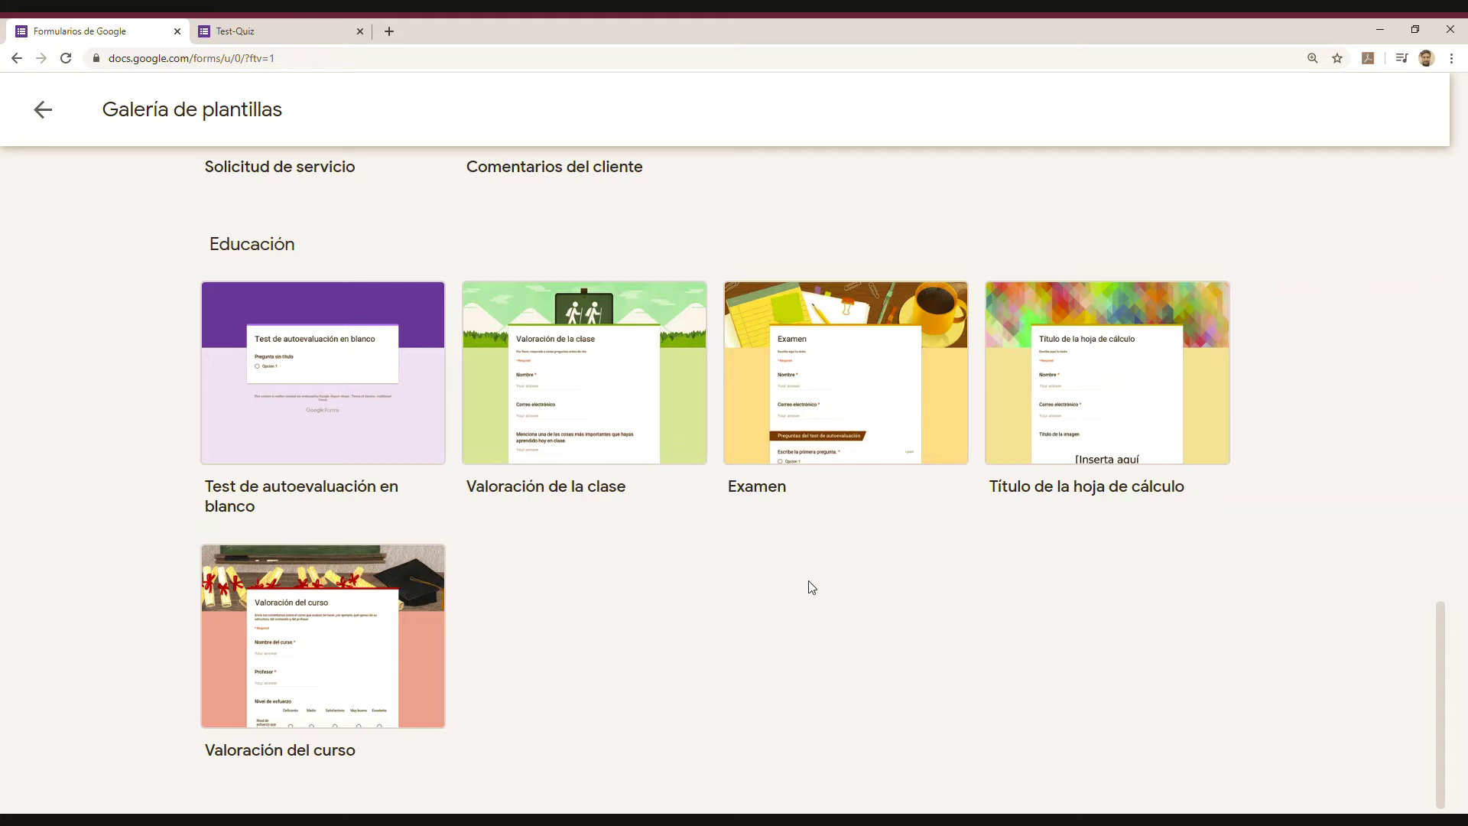
- Start a new quiz from the Examen template and look over its sample questions
{"action": "left_click", "coordinate": [816, 412]}
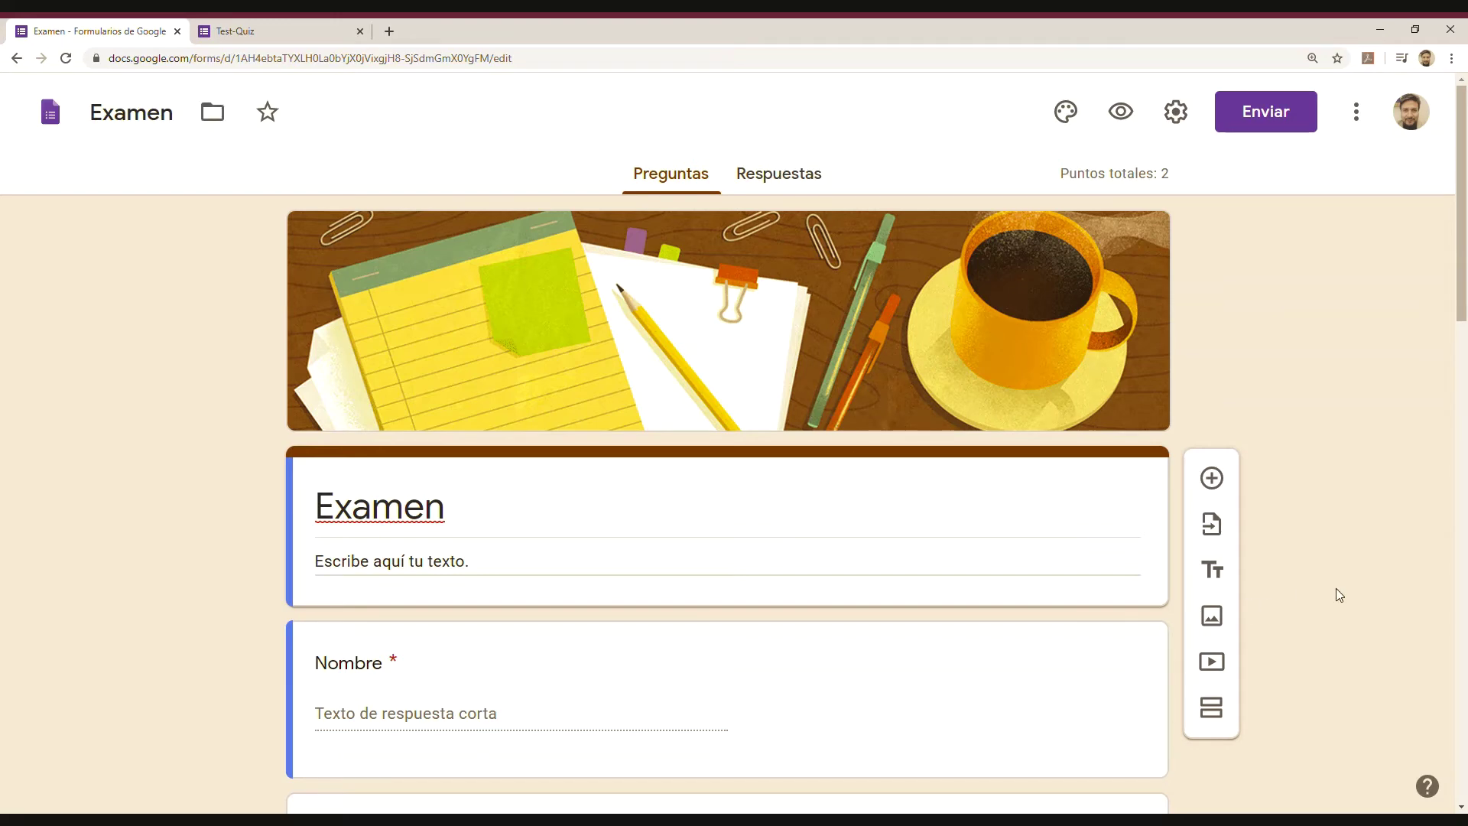
{"action": "scroll", "coordinate": [1265, 579], "scroll_direction": "down", "scroll_amount": 15}
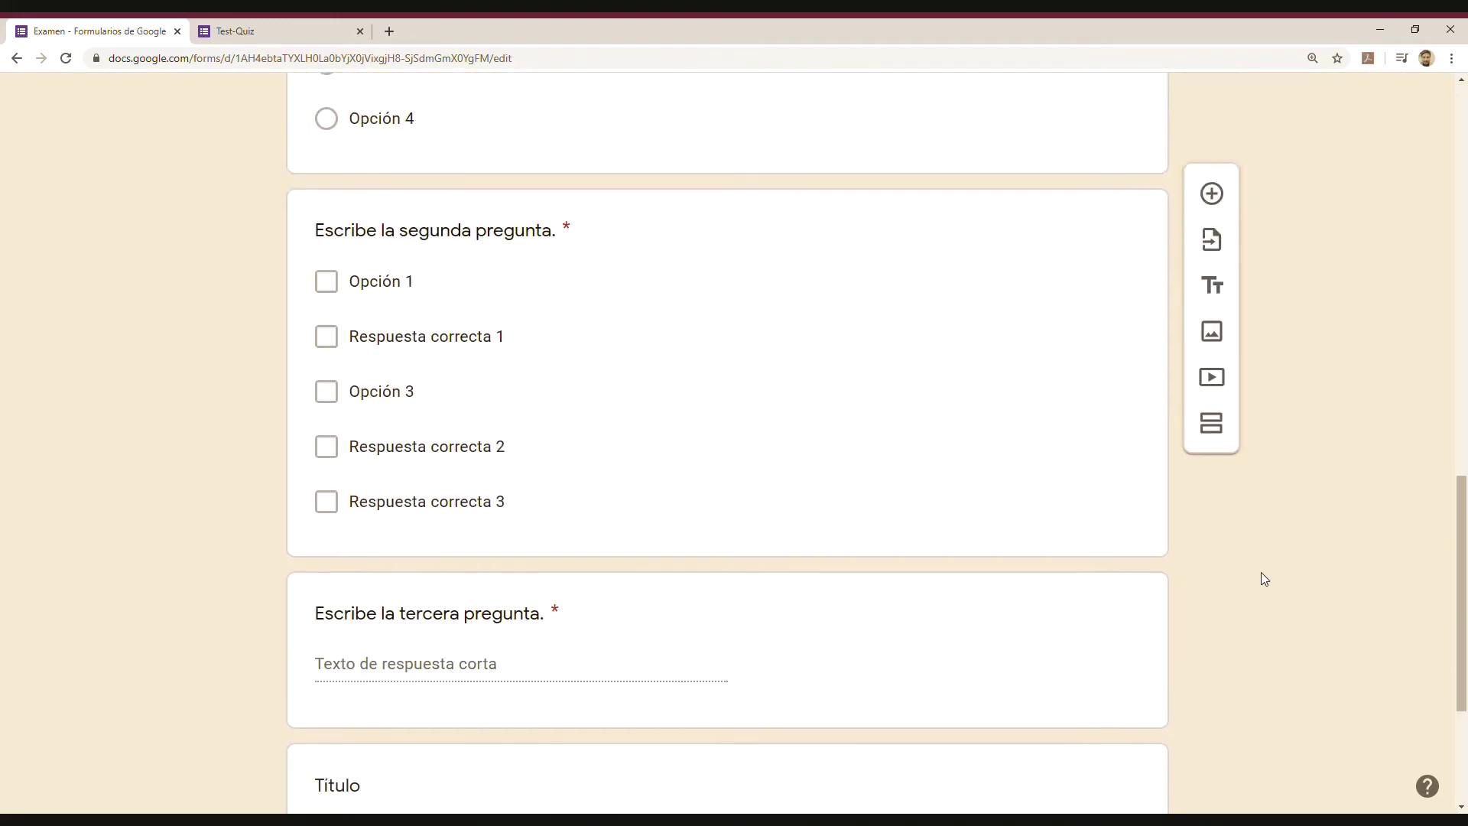
{"action": "scroll", "coordinate": [1264, 579], "scroll_direction": "down", "scroll_amount": 3}
{"action": "scroll", "coordinate": [1264, 579], "scroll_direction": "up", "scroll_amount": 15}
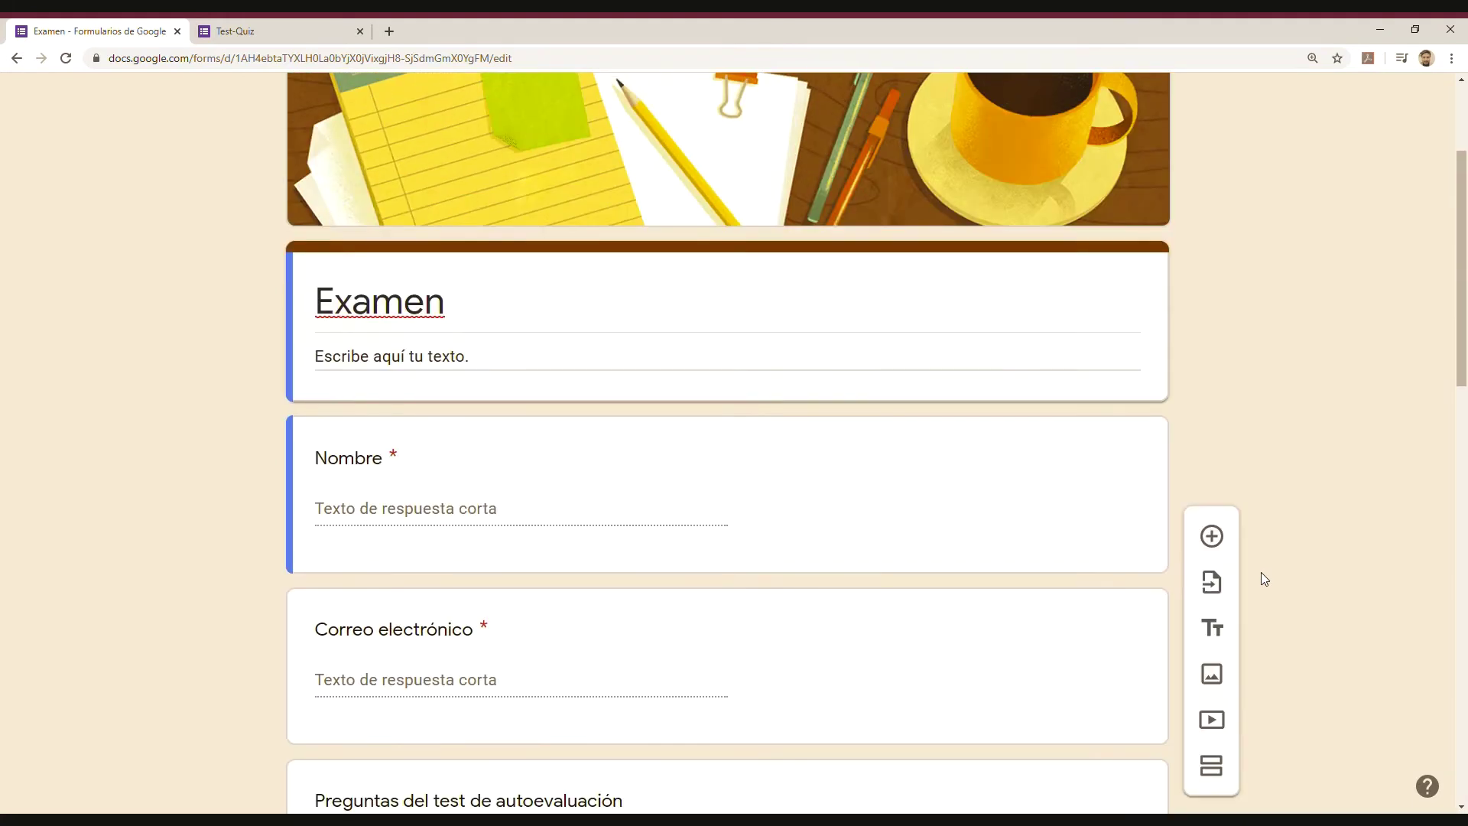
{"action": "scroll", "coordinate": [1264, 579], "scroll_direction": "up", "scroll_amount": 3}
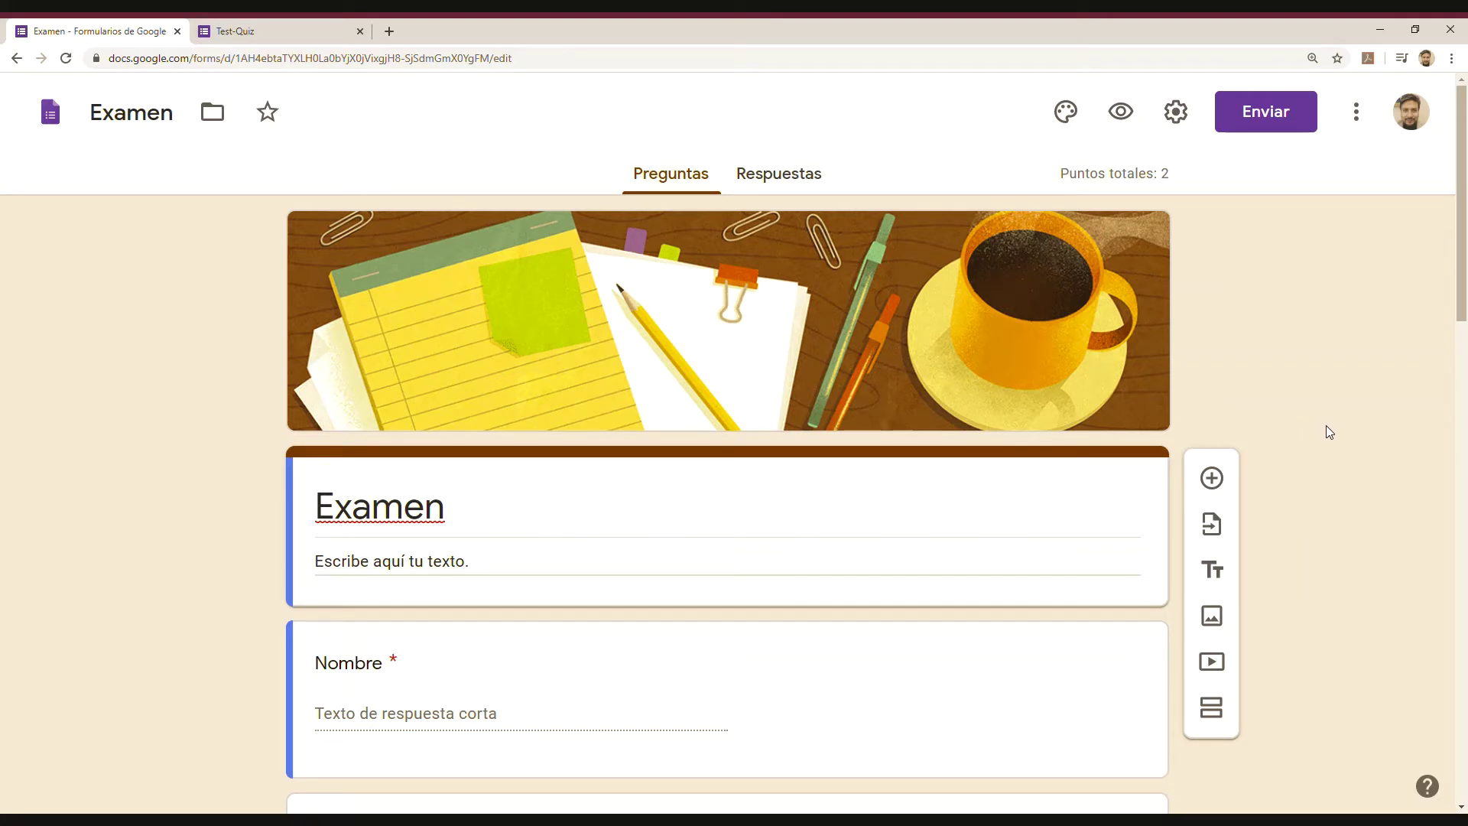
{"action": "scroll", "coordinate": [1325, 423], "scroll_direction": "down", "scroll_amount": 1}
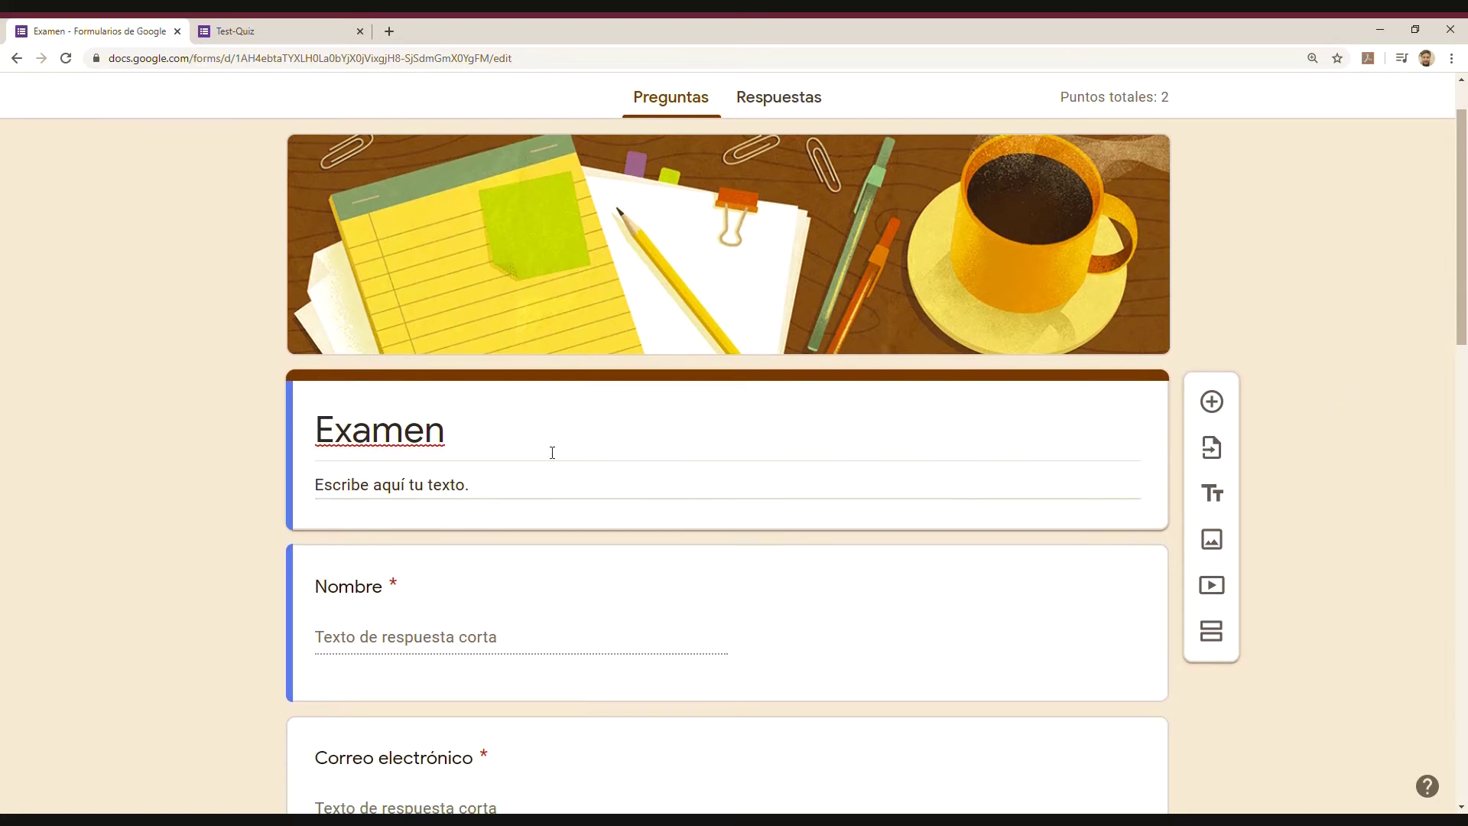
- Replace the title 'Examen' with 'Test 1' and the placeholder description with 'Midterm Test'
{"action": "double_click", "coordinate": [453, 433]}
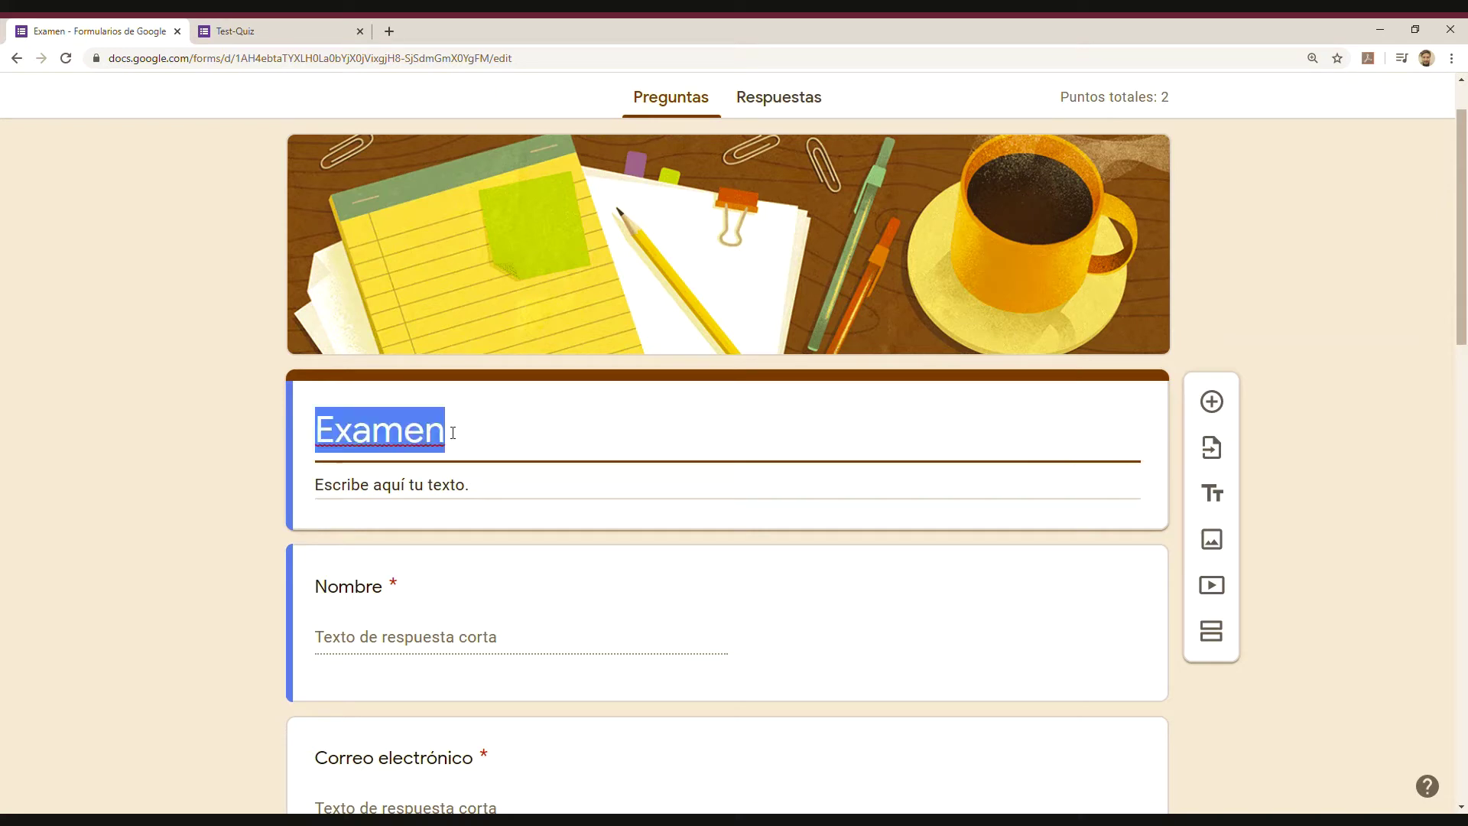
{"action": "type", "text": "Test 1"}
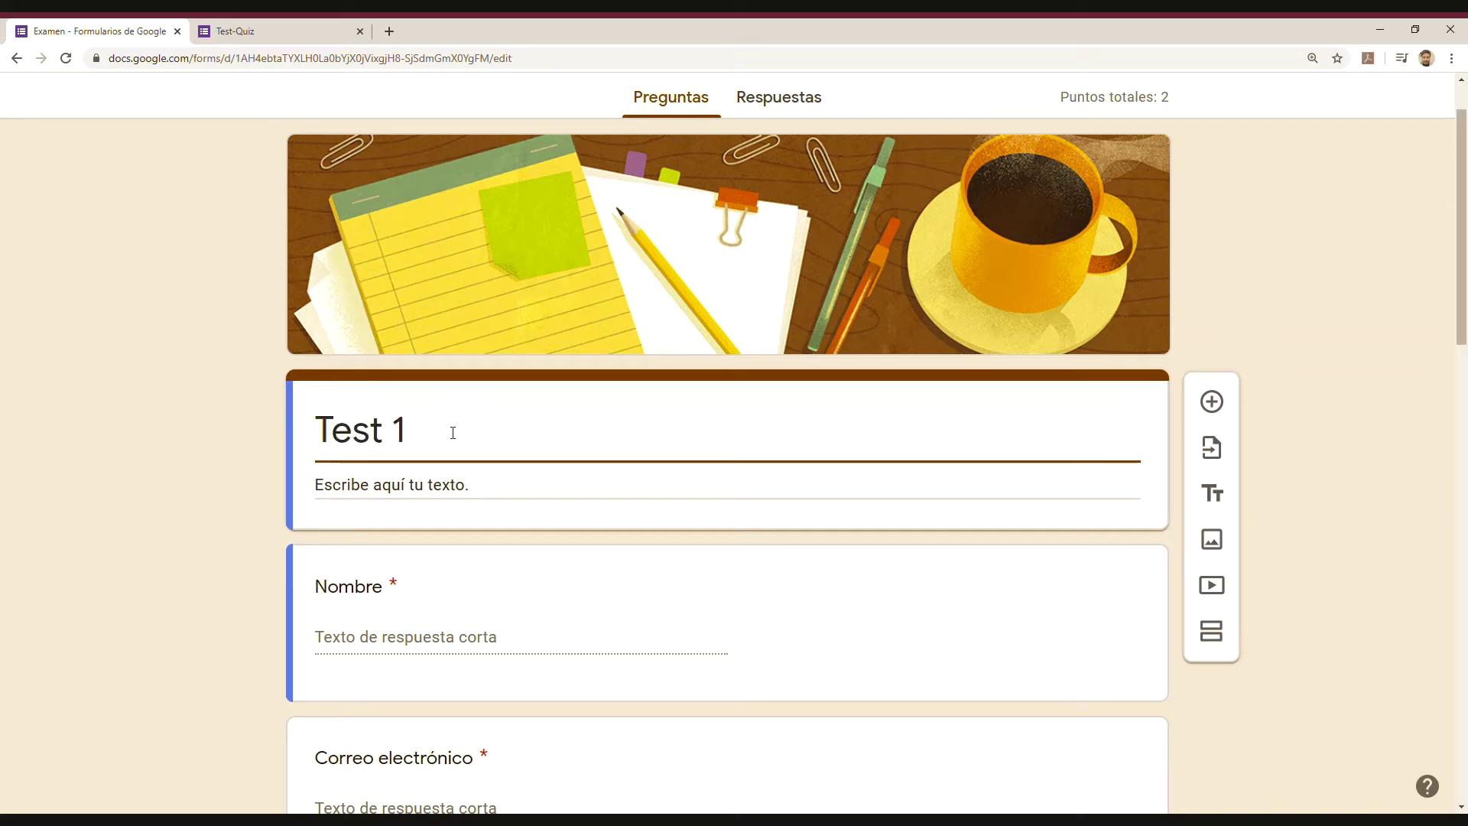
{"action": "triple_click", "coordinate": [477, 494]}
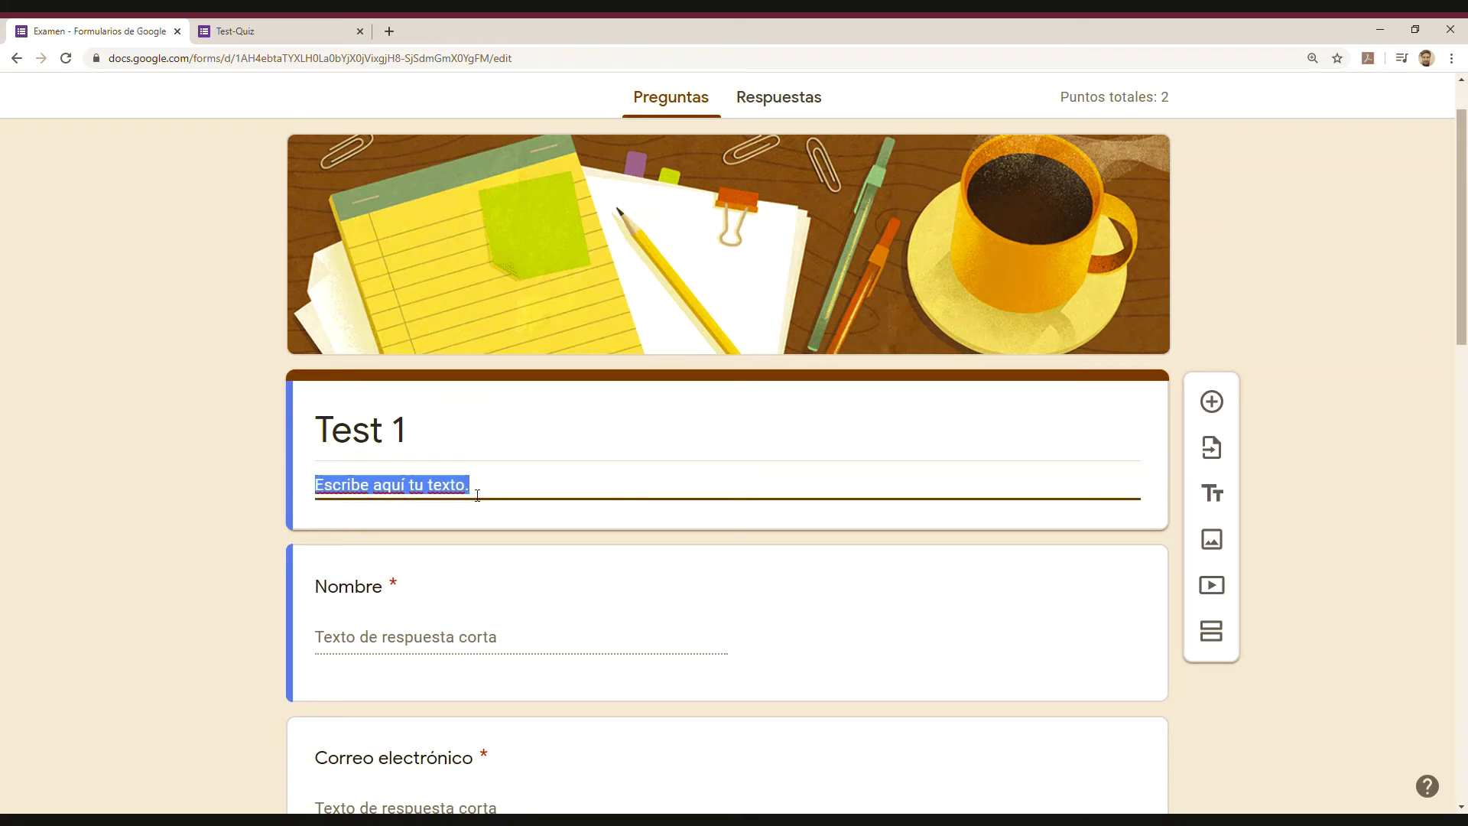
{"action": "type", "text": "An"}
{"action": "key", "text": "BackSpace"}
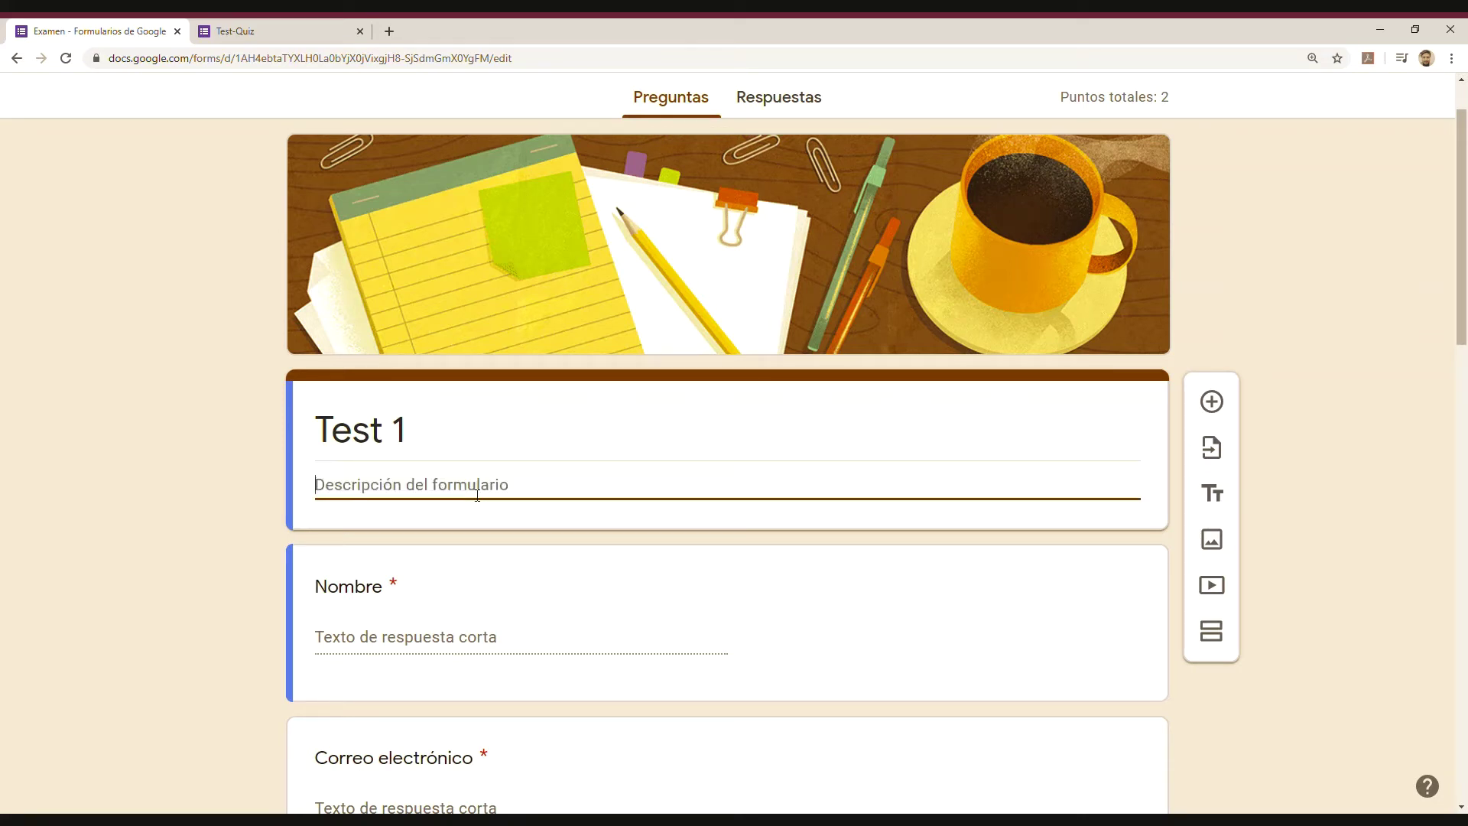
{"action": "type", "text": "Mi"}
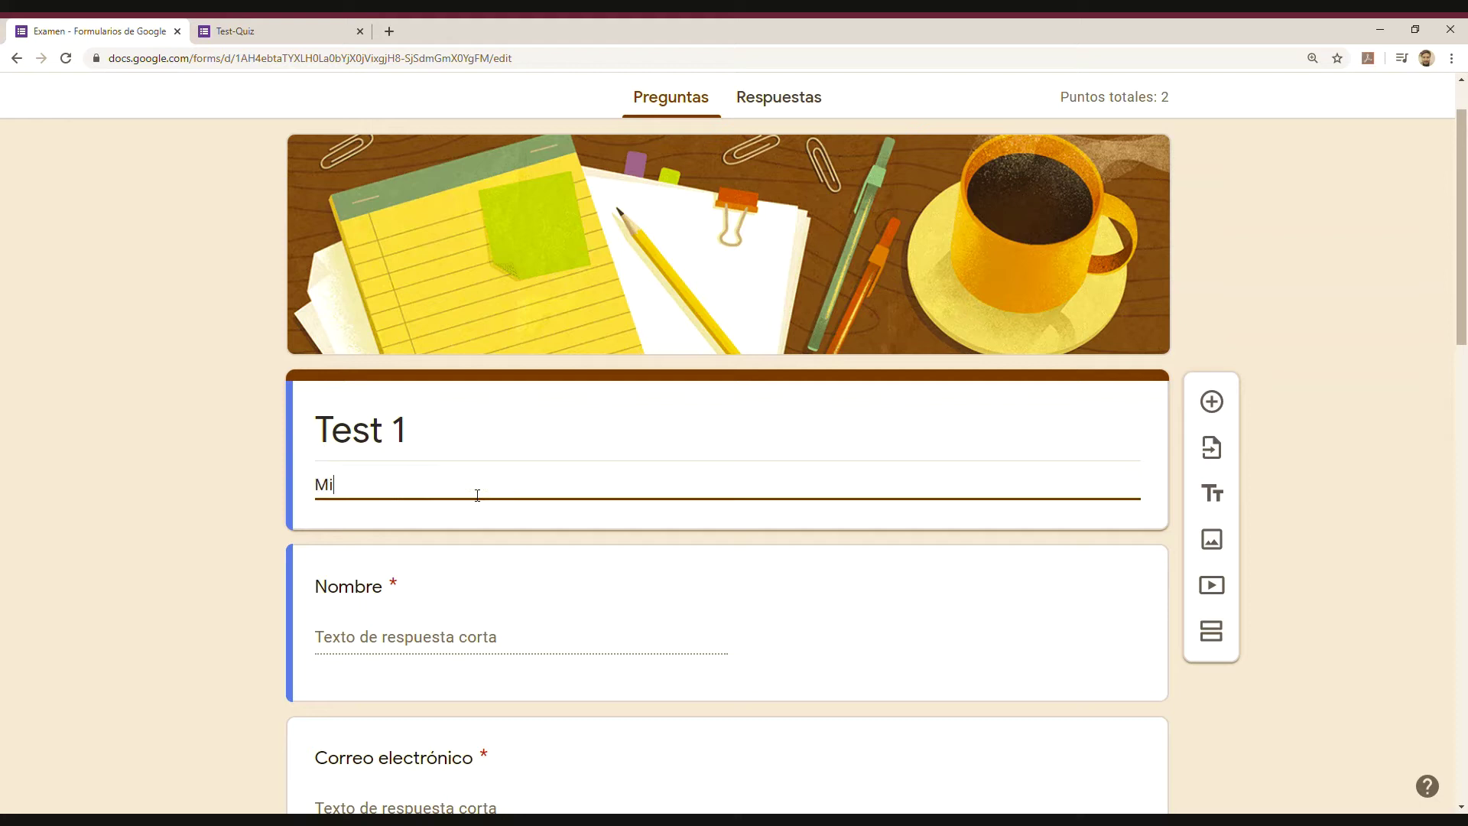
{"action": "type", "text": "dterm Tes"}
{"action": "type", "text": "t"}
{"action": "key", "text": "BackSpace"}
{"action": "type", "text": "est"}
{"action": "scroll", "coordinate": [489, 614], "scroll_direction": "down", "scroll_amount": 1}
{"action": "scroll", "coordinate": [490, 614], "scroll_direction": "down", "scroll_amount": 2}
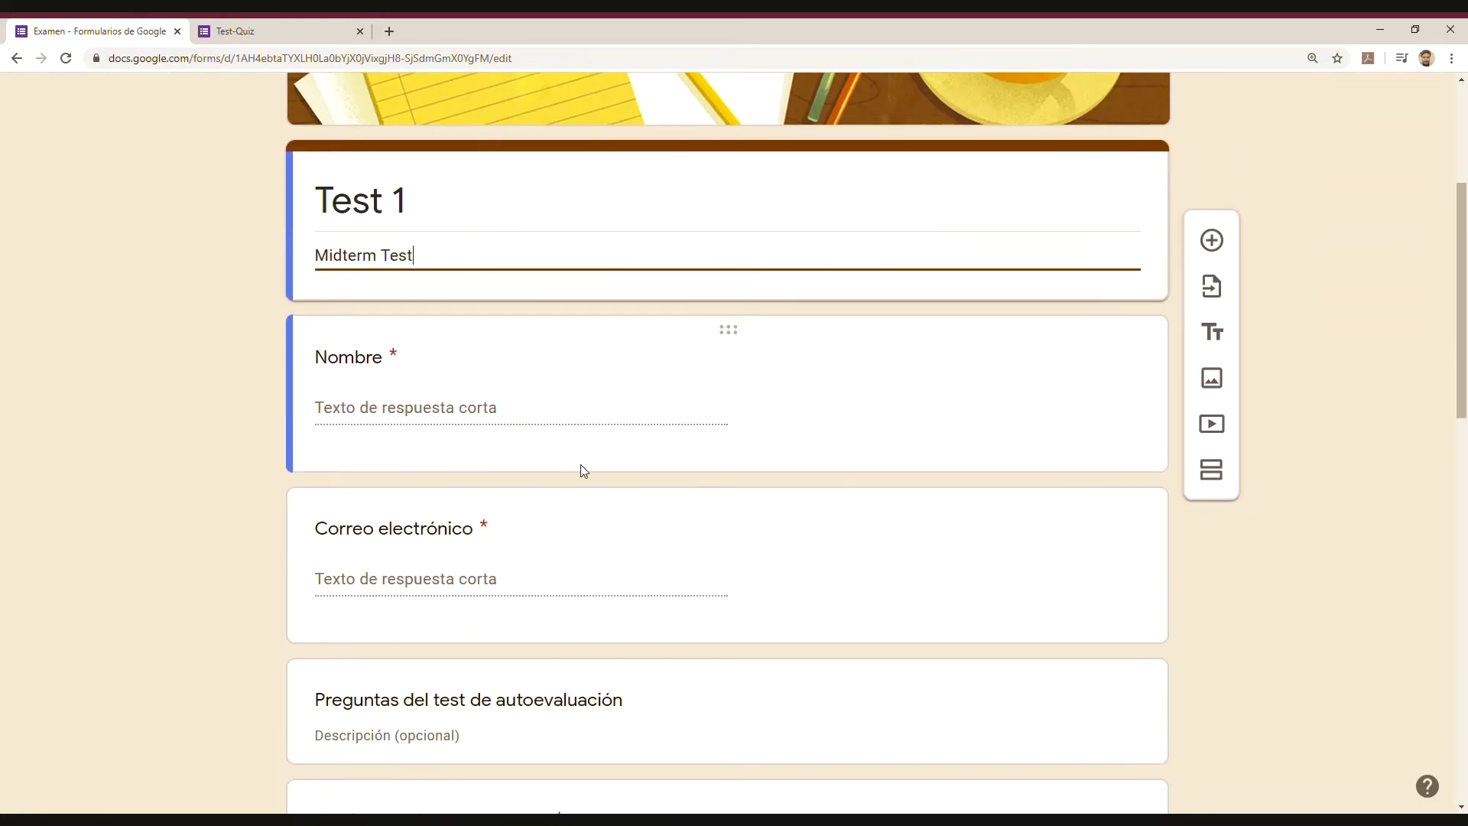
{"action": "left_click", "coordinate": [407, 410]}
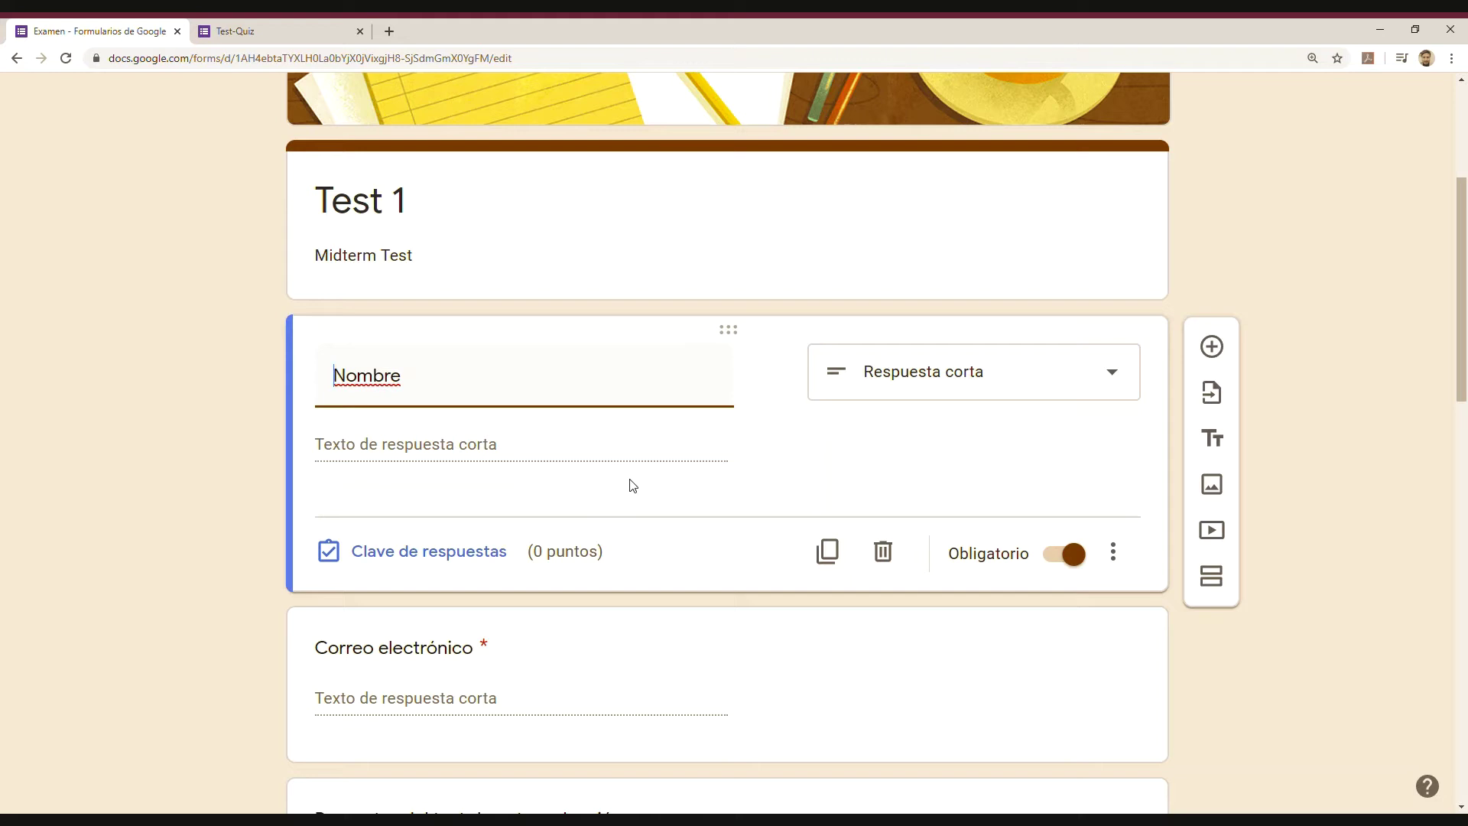
{"action": "key", "text": "BackSpace"}
{"action": "key", "text": "BackSpace"}
{"action": "key", "text": "BackSpace"}
{"action": "key", "text": "BackSpace"}
{"action": "key", "text": "BackSpace"}
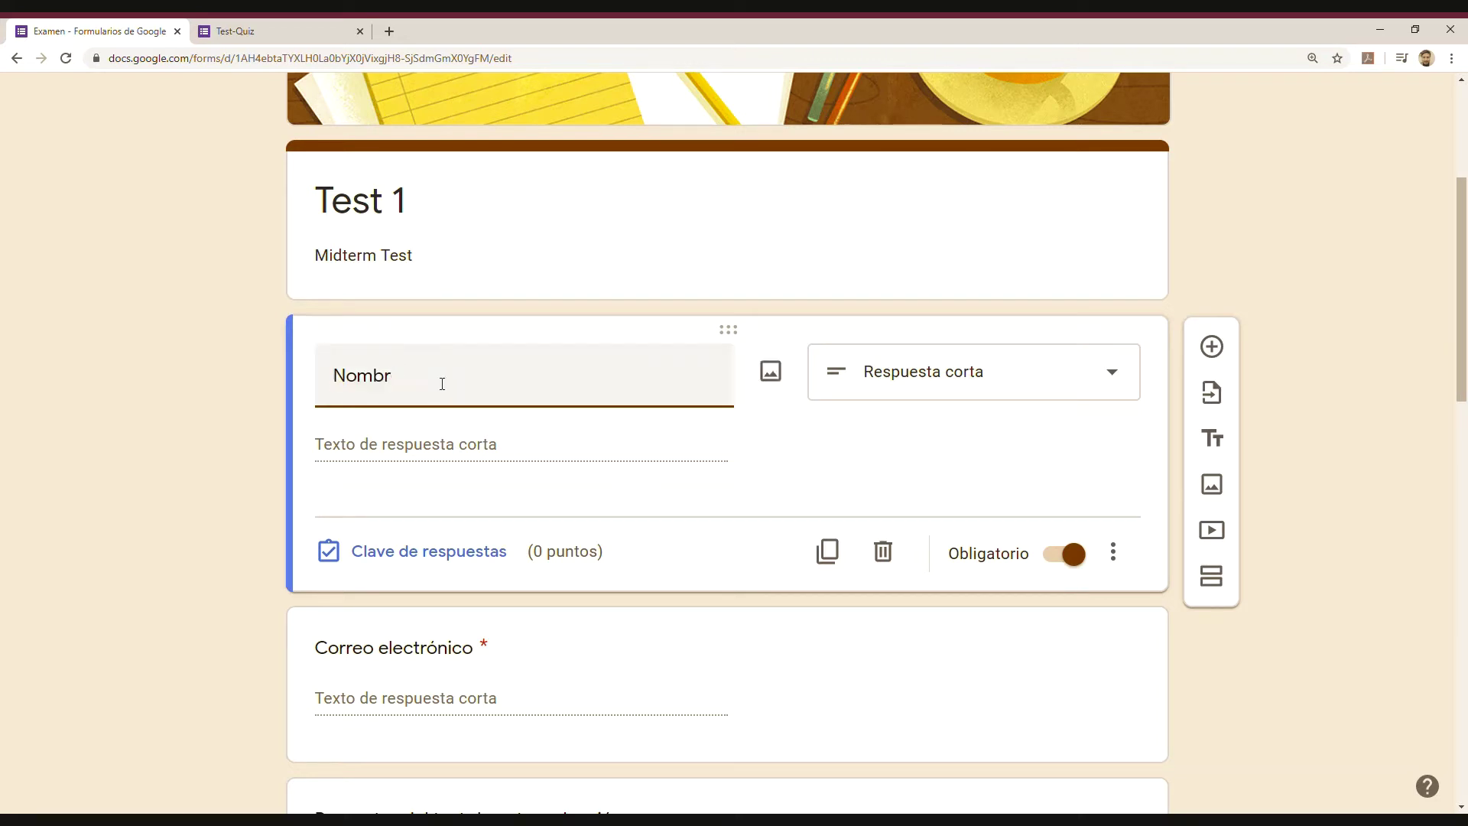
{"action": "type", "text": "a"}
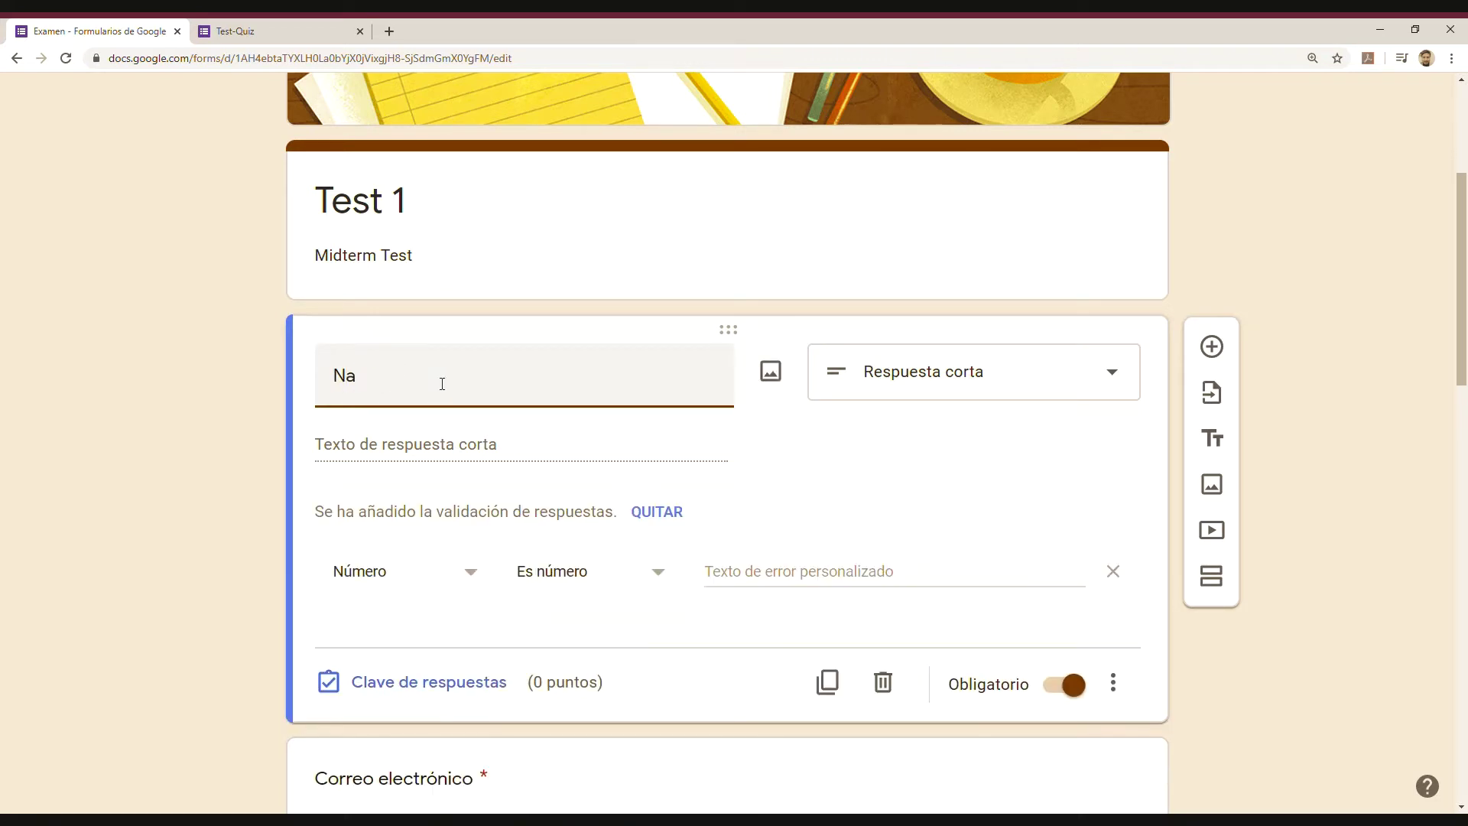
{"action": "type", "text": "me"}
{"action": "scroll", "coordinate": [880, 589], "scroll_direction": "down", "scroll_amount": 5}
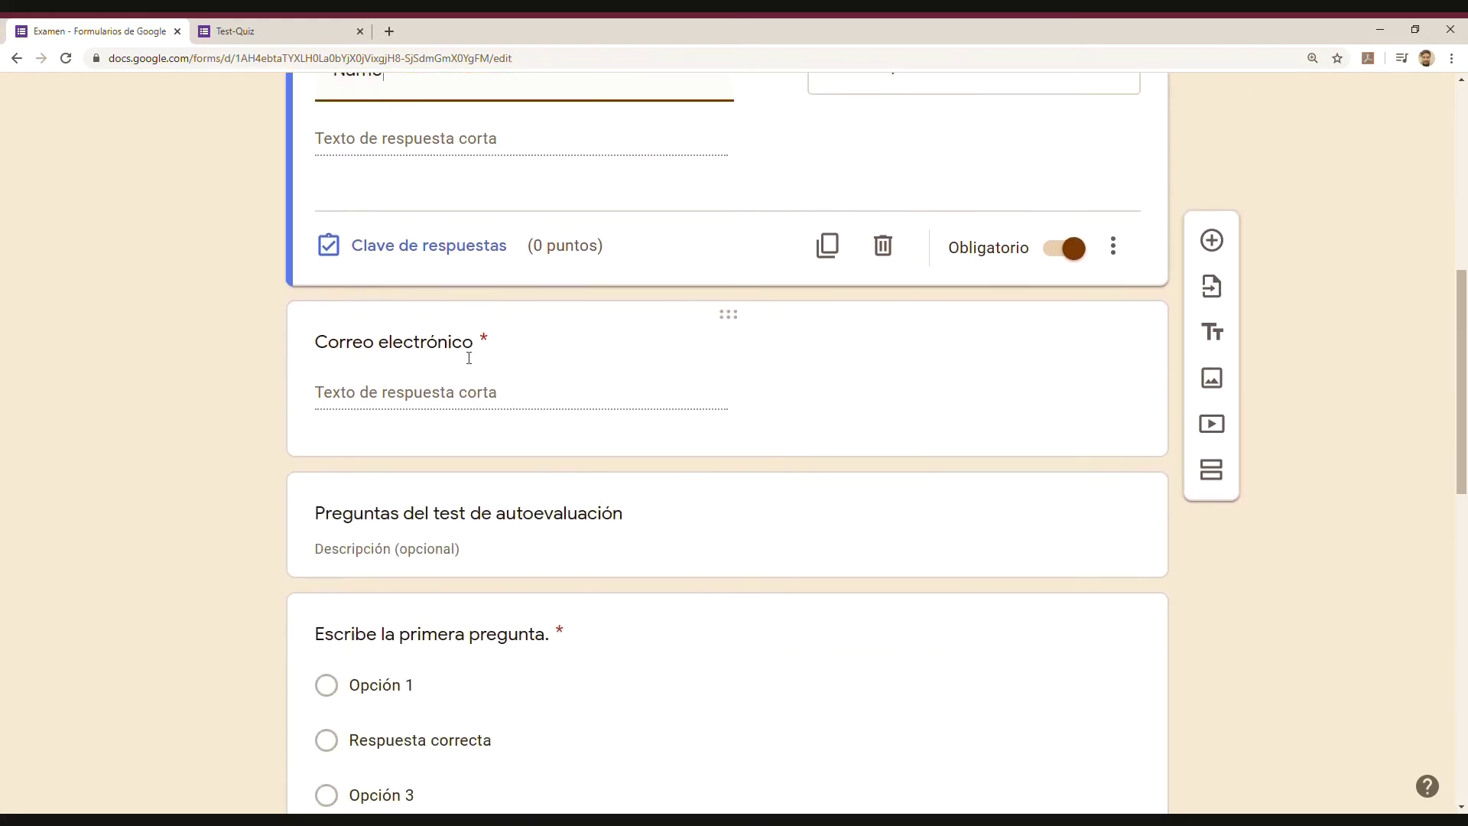
{"action": "left_click", "coordinate": [483, 394]}
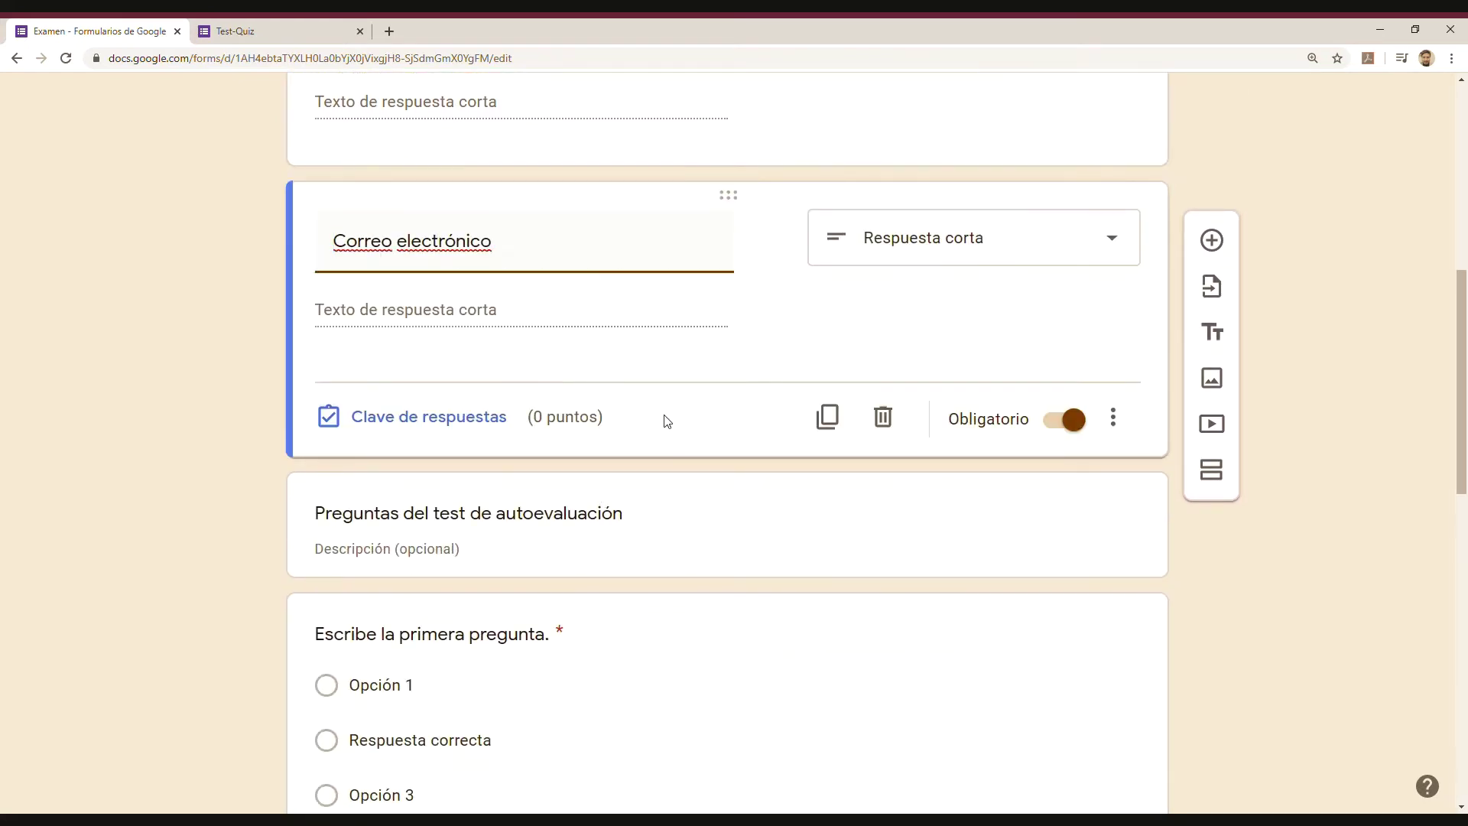
{"action": "left_click", "coordinate": [727, 236]}
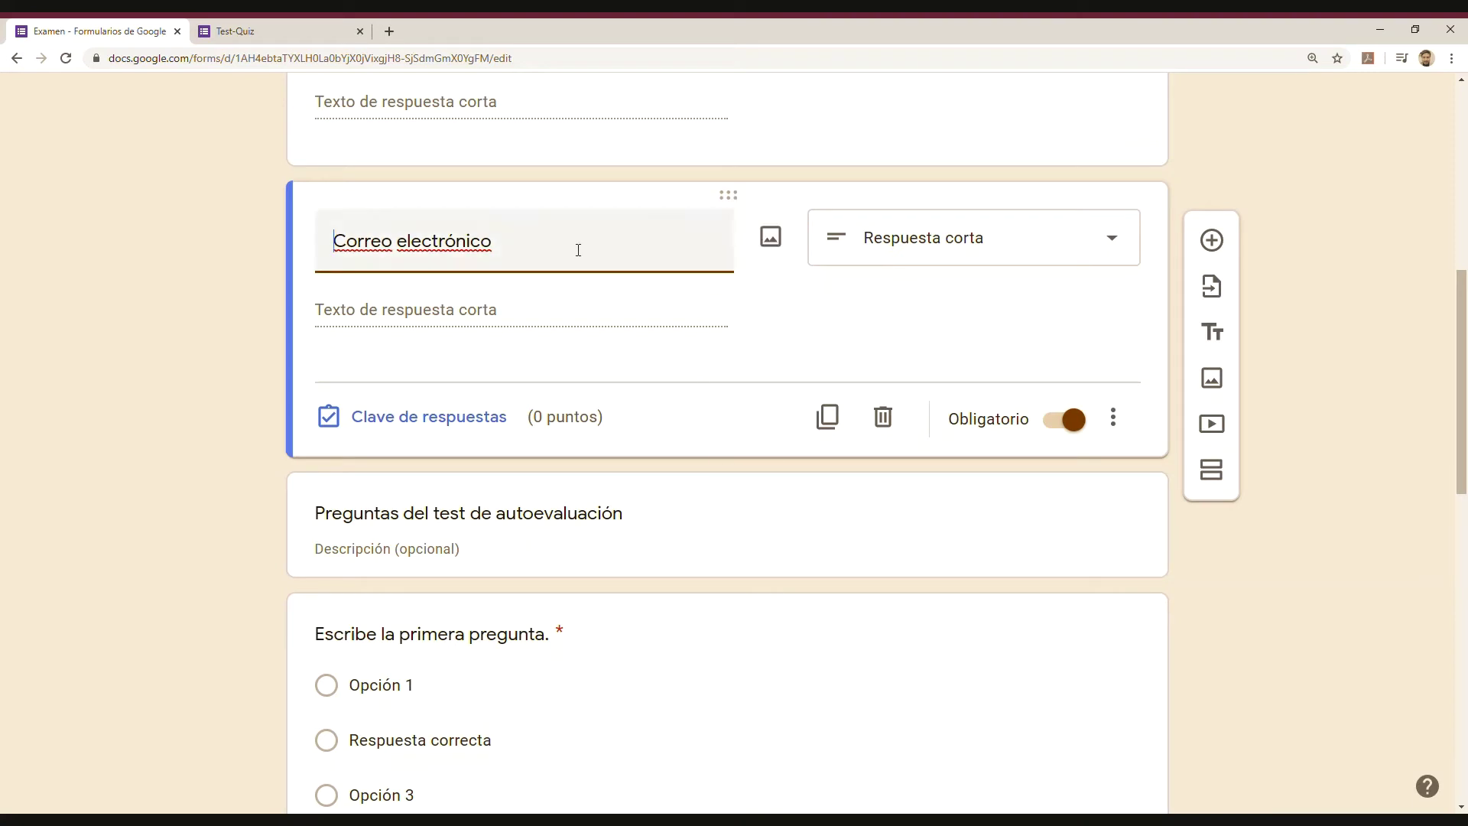
{"action": "key", "text": "BackSpace"}
{"action": "key", "text": "BackSpace"}
{"action": "key", "text": "BackSpace"}
{"action": "key", "text": "BackSpace"}
{"action": "key", "text": "BackSpace"}
{"action": "key", "text": "BackSpace"}
{"action": "key", "text": "BackSpace"}
{"action": "key", "text": "BackSpace"}
{"action": "key", "text": "BackSpace"}
{"action": "key", "text": "BackSpace"}
{"action": "key", "text": "BackSpace"}
{"action": "key", "text": "BackSpace"}
{"action": "key", "text": "BackSpace"}
{"action": "key", "text": "BackSpace"}
{"action": "key", "text": "BackSpace"}
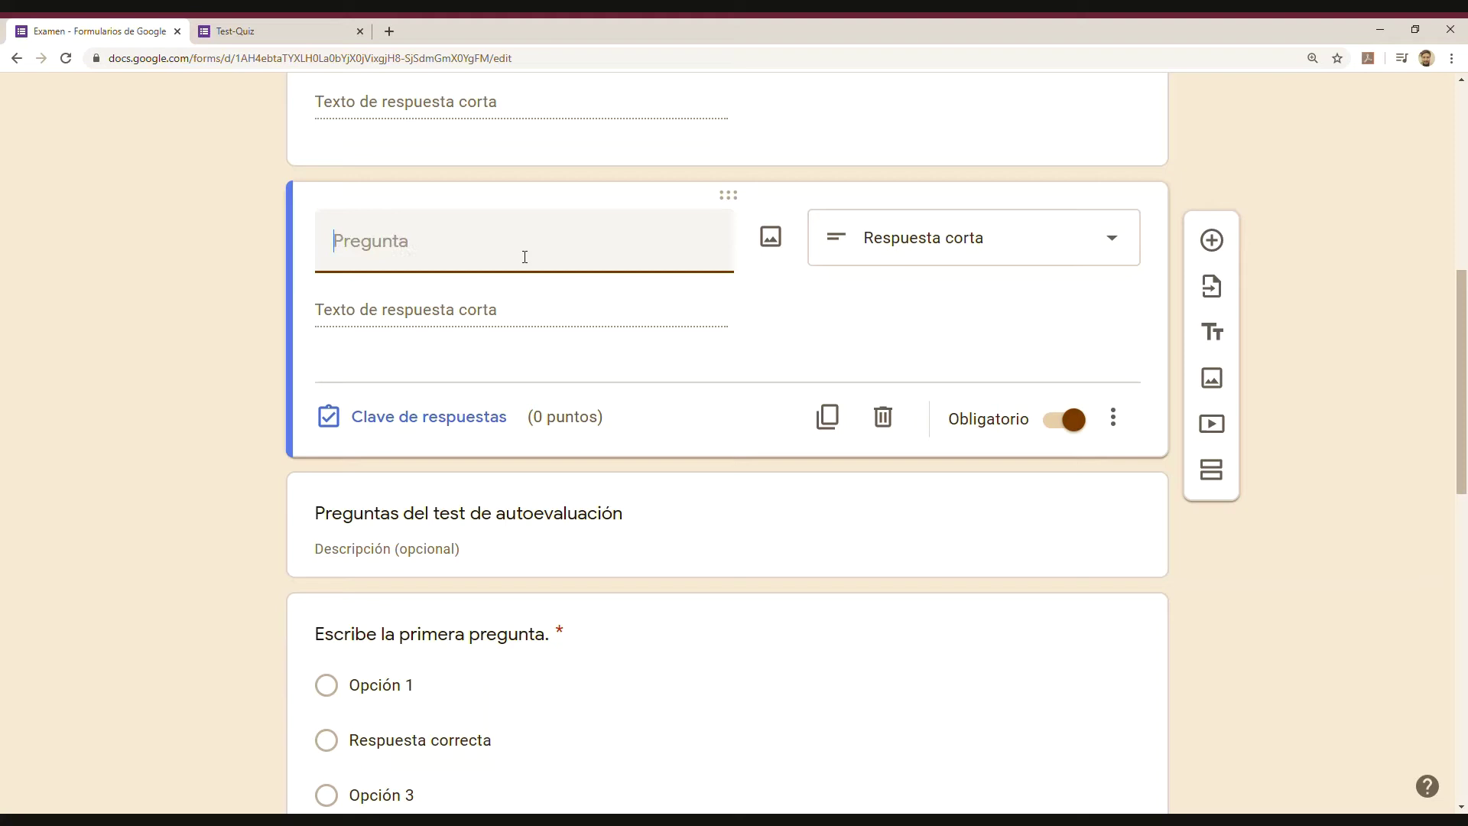
{"action": "type", "text": "Ed"}
{"action": "key", "text": "BackSpace"}
{"action": "key", "text": "BackSpace"}
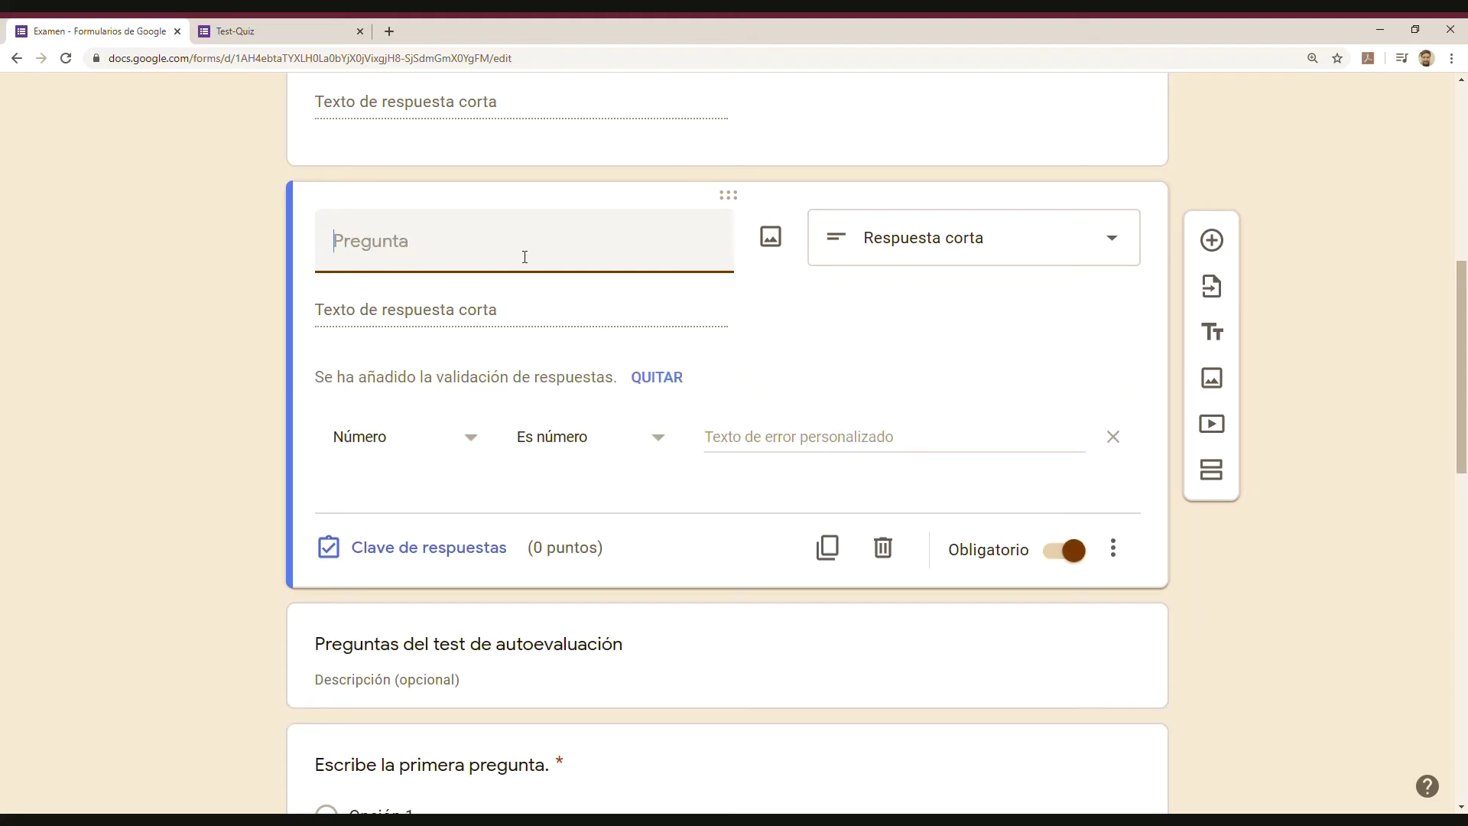
{"action": "type", "text": "Email"}
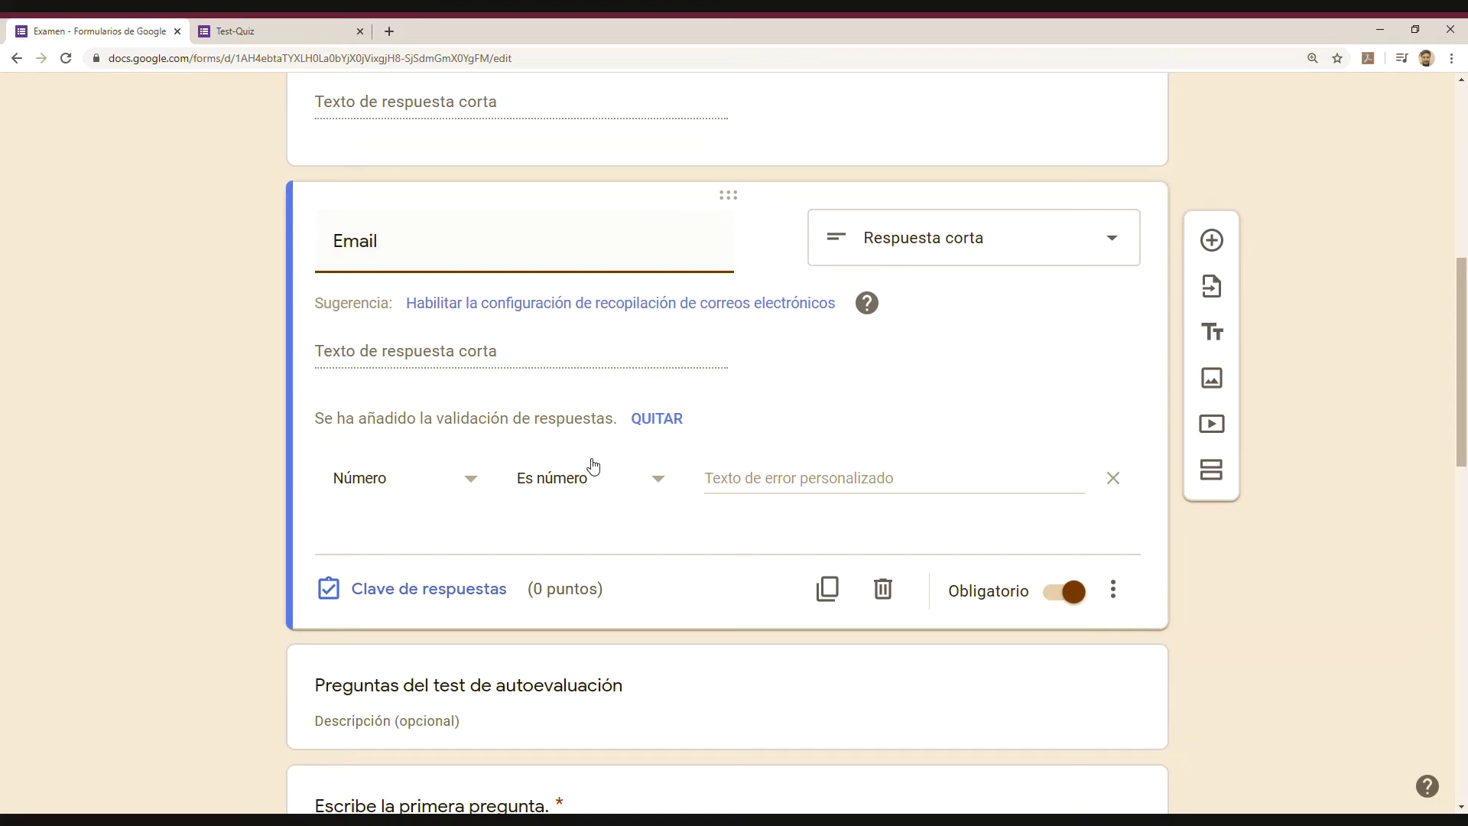
{"action": "scroll", "coordinate": [646, 558], "scroll_direction": "down", "scroll_amount": 2}
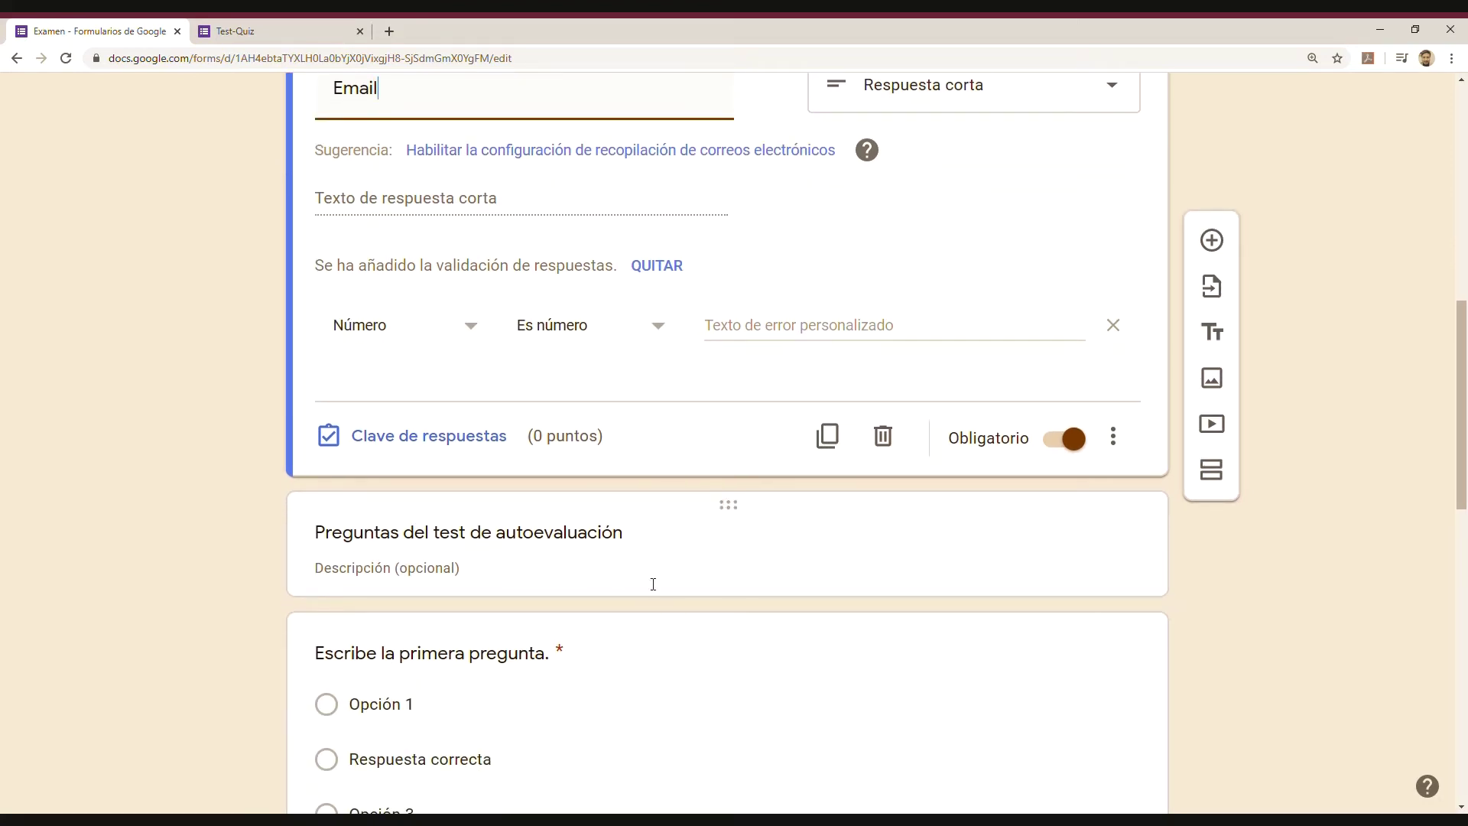
{"action": "scroll", "coordinate": [653, 584], "scroll_direction": "down", "scroll_amount": 2}
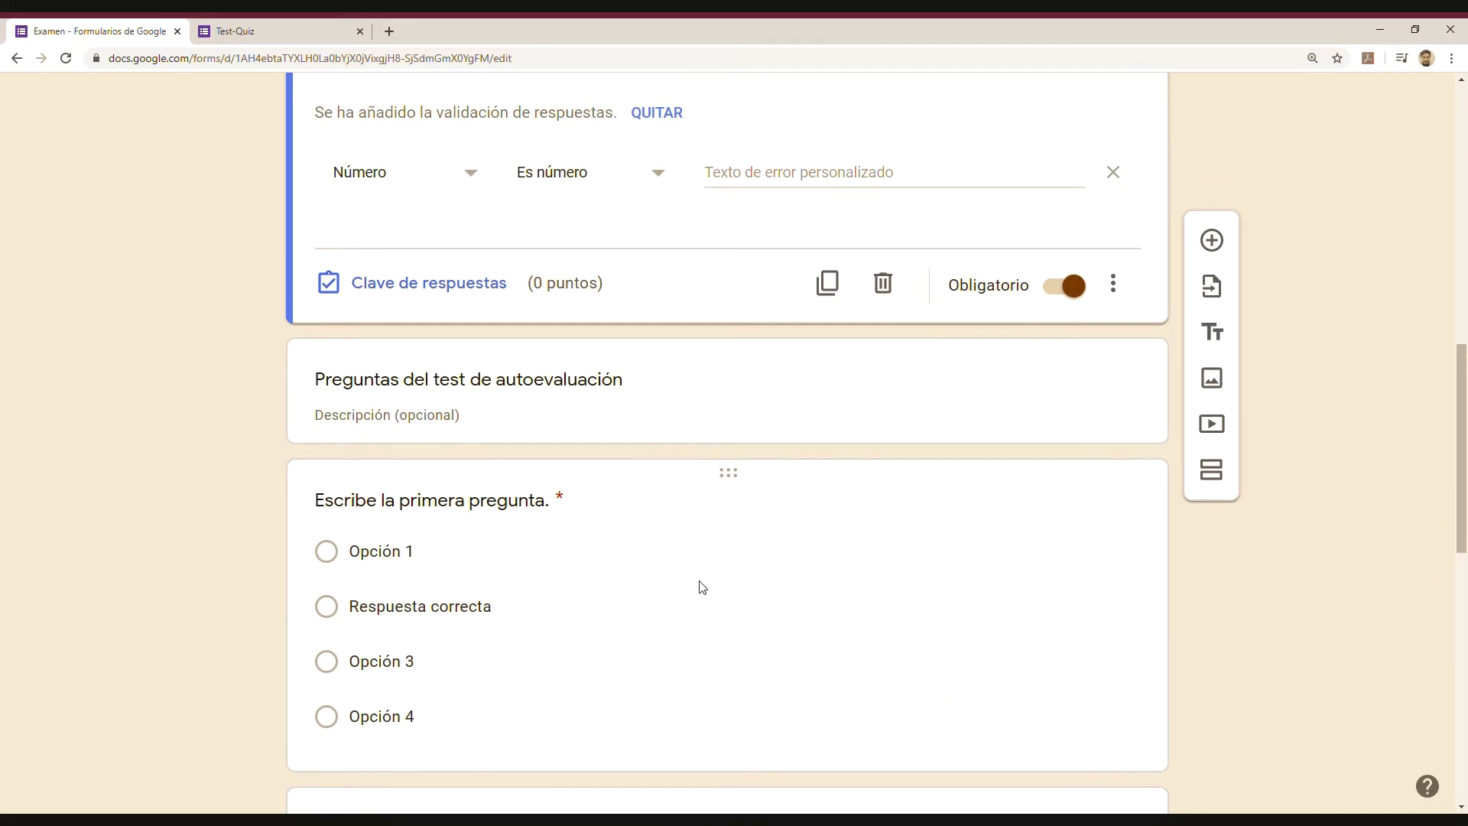
{"action": "scroll", "coordinate": [702, 586], "scroll_direction": "up", "scroll_amount": 3}
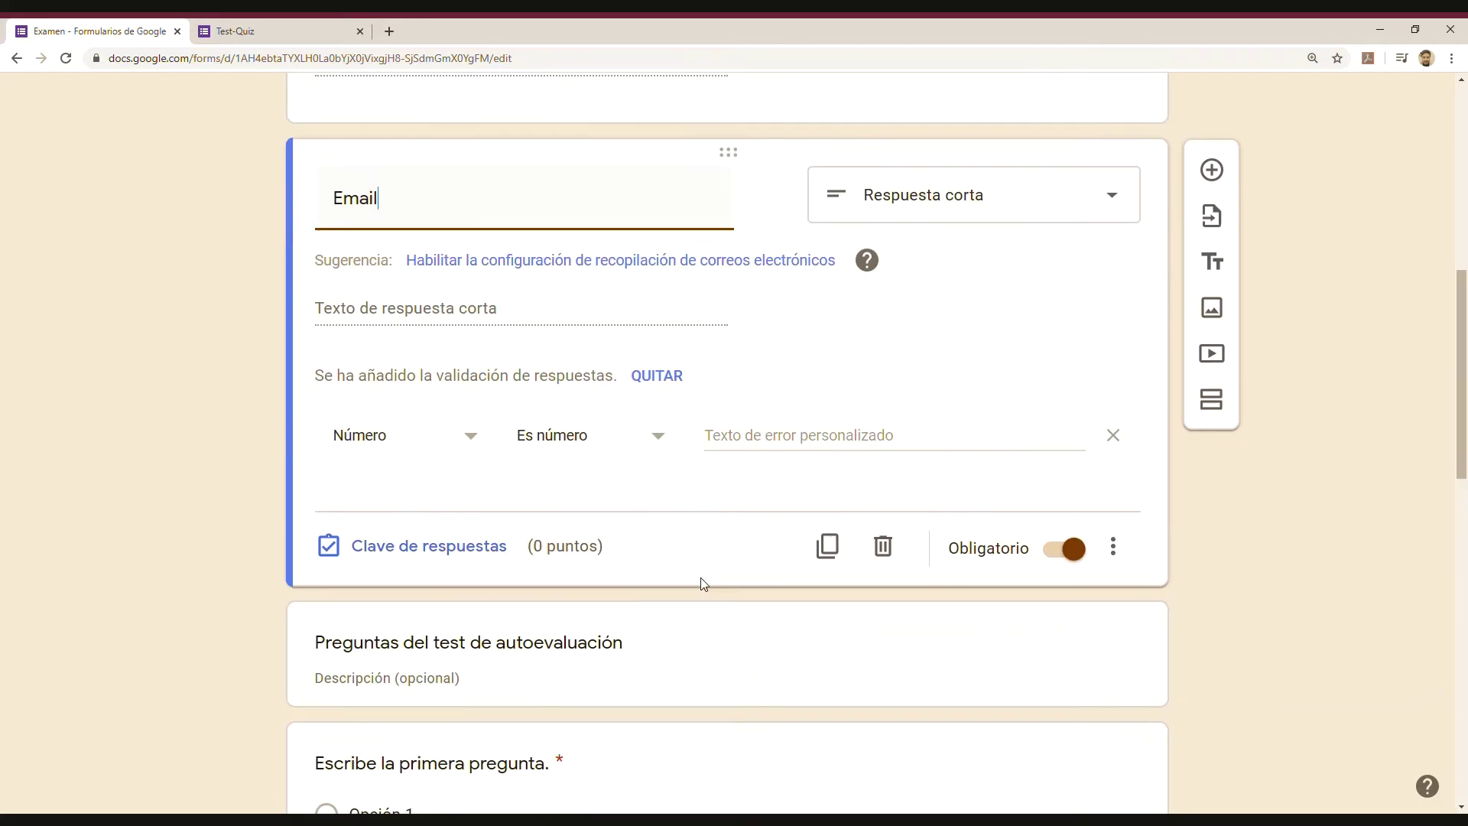
{"action": "scroll", "coordinate": [701, 579], "scroll_direction": "down", "scroll_amount": 6}
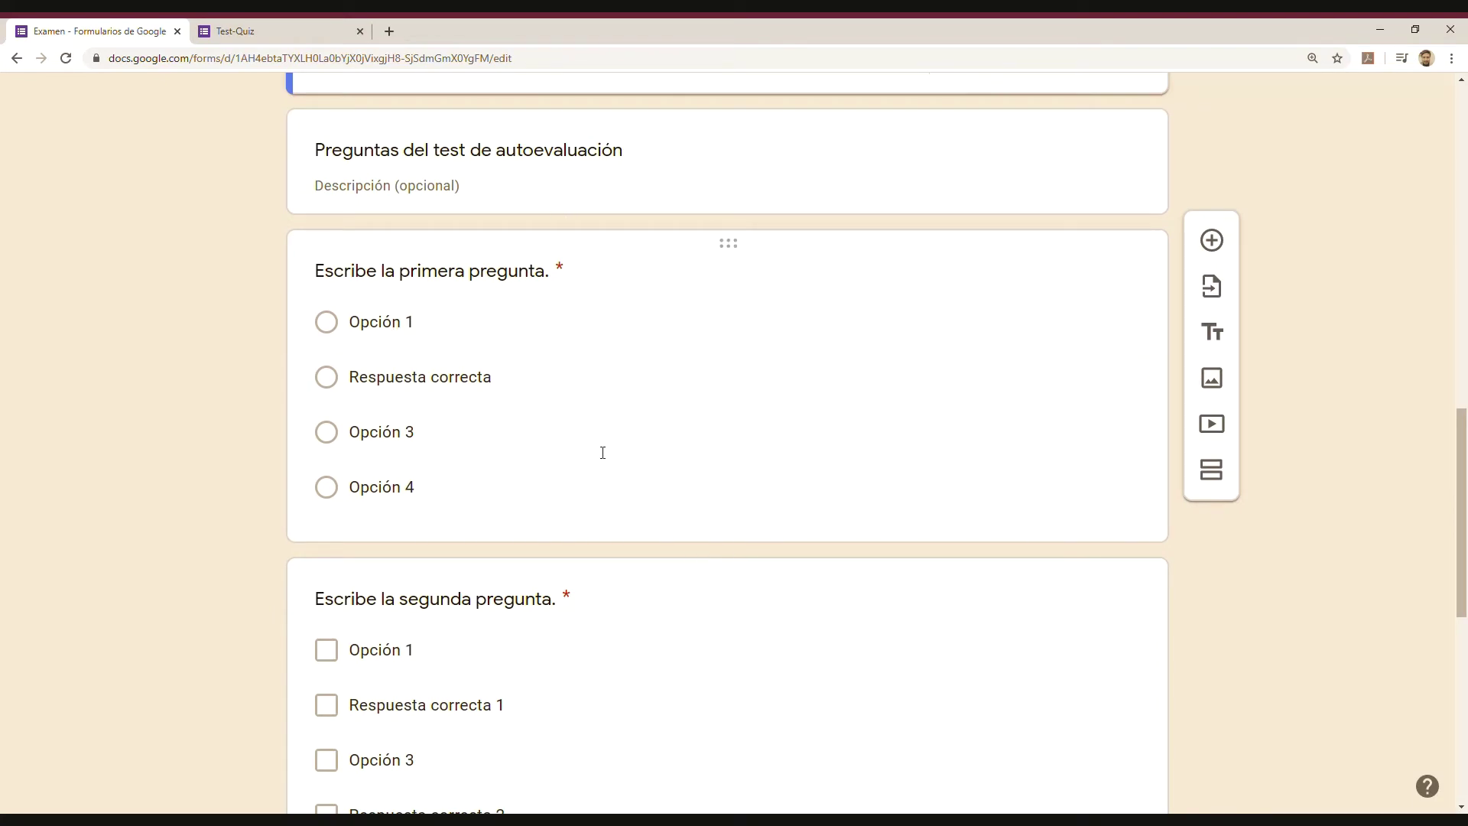
{"action": "scroll", "coordinate": [634, 661], "scroll_direction": "down", "scroll_amount": 7}
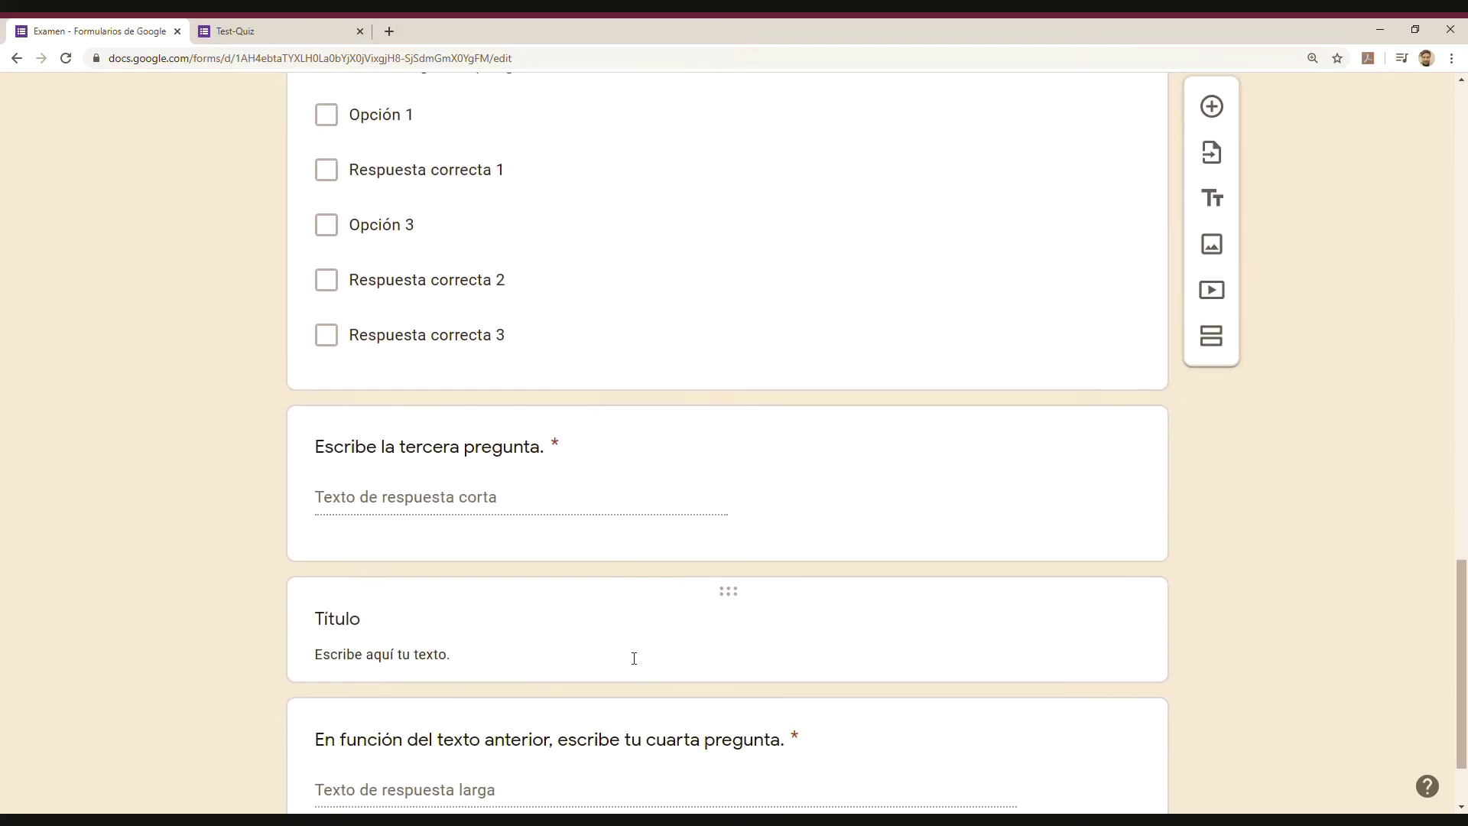
{"action": "scroll", "coordinate": [623, 633], "scroll_direction": "down", "scroll_amount": 2}
{"action": "scroll", "coordinate": [626, 631], "scroll_direction": "up", "scroll_amount": 8}
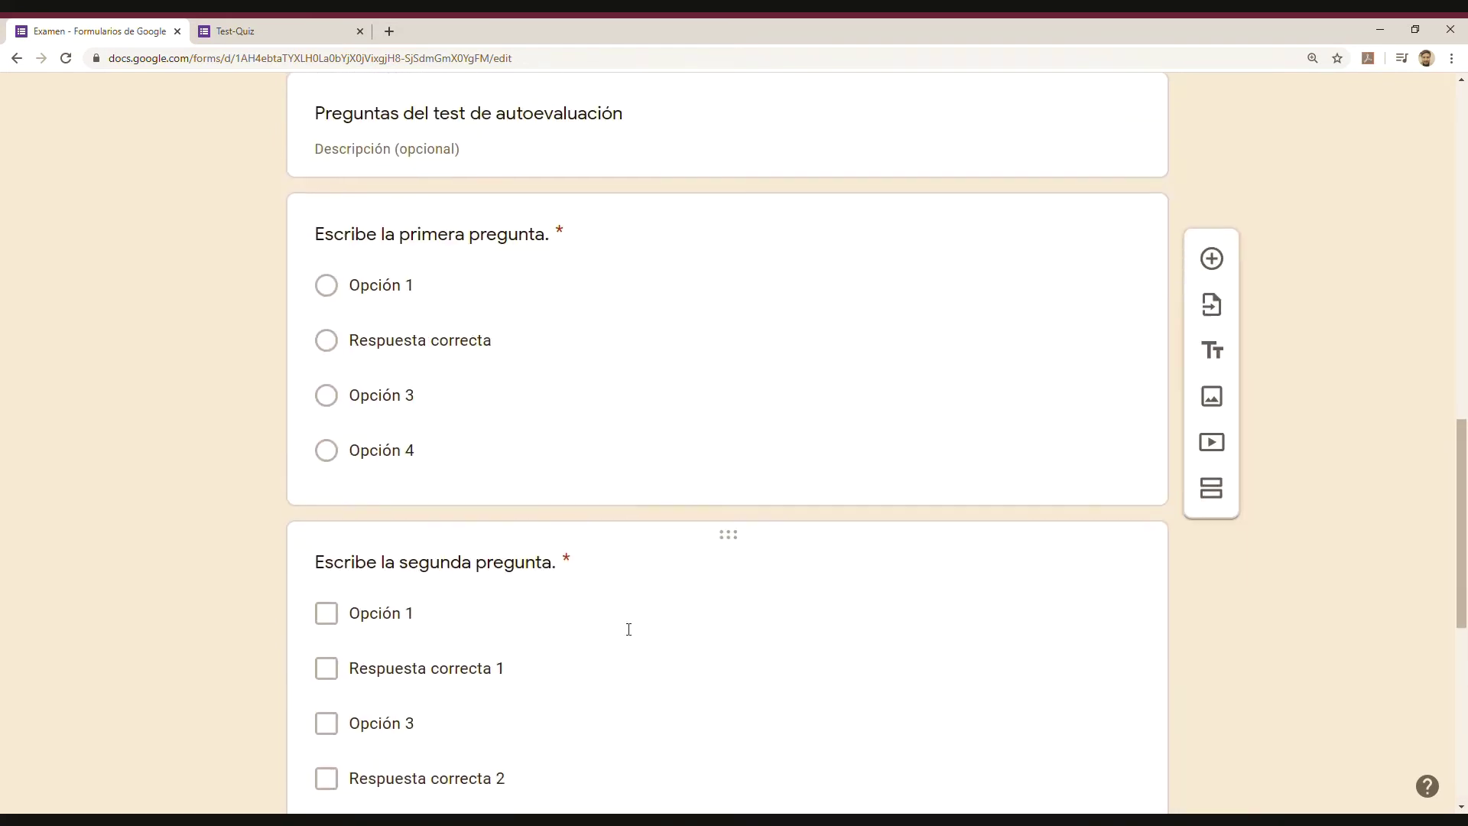
{"action": "scroll", "coordinate": [628, 629], "scroll_direction": "up", "scroll_amount": 3}
{"action": "scroll", "coordinate": [641, 573], "scroll_direction": "down", "scroll_amount": 2}
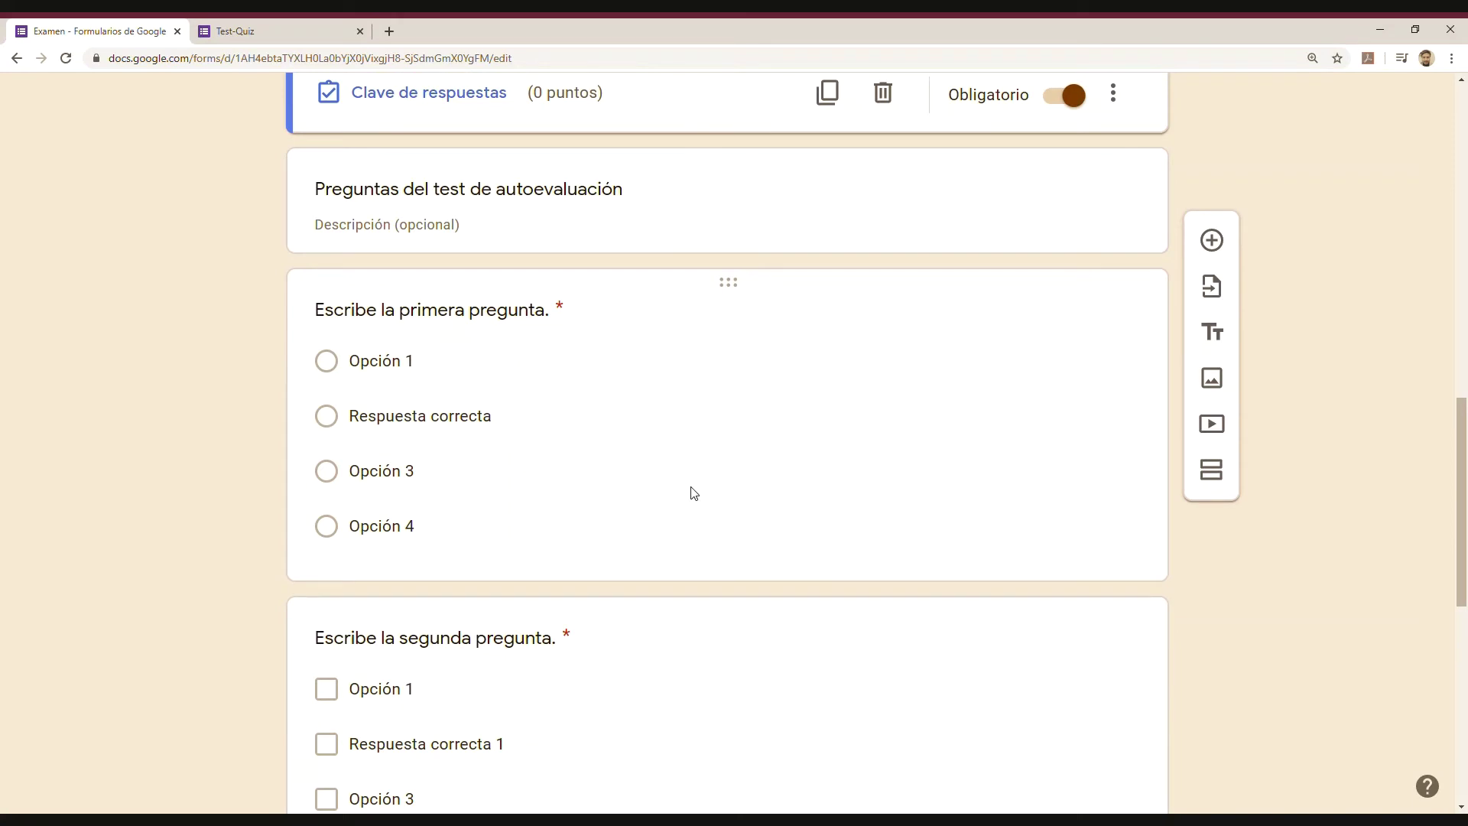
{"action": "scroll", "coordinate": [678, 483], "scroll_direction": "down", "scroll_amount": 2}
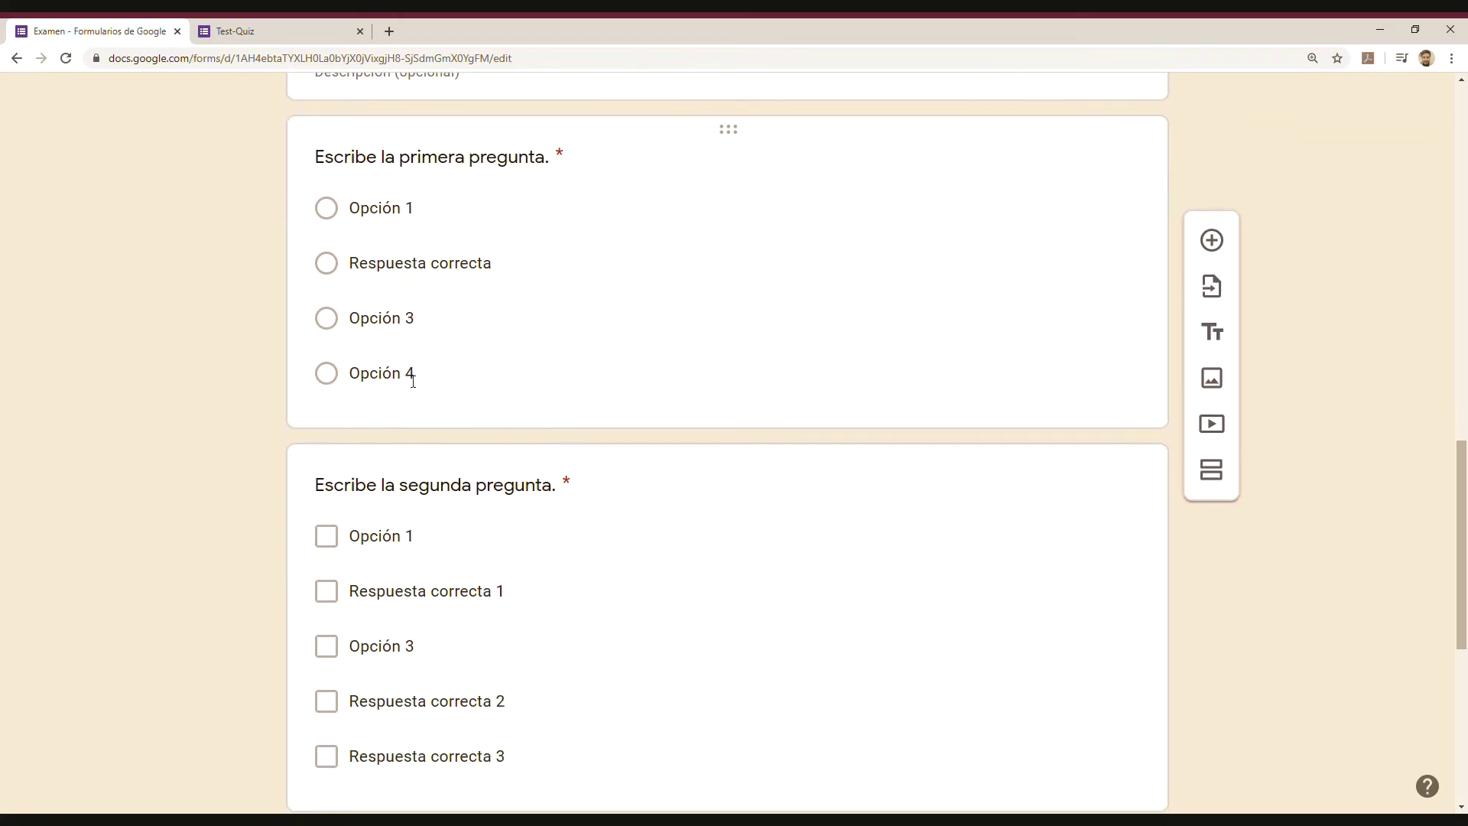
- Retitle the first self-evaluation question 'What is the verb be in simple past?'
{"action": "left_click", "coordinate": [738, 254]}
{"action": "scroll", "coordinate": [772, 430], "scroll_direction": "up", "scroll_amount": 5}
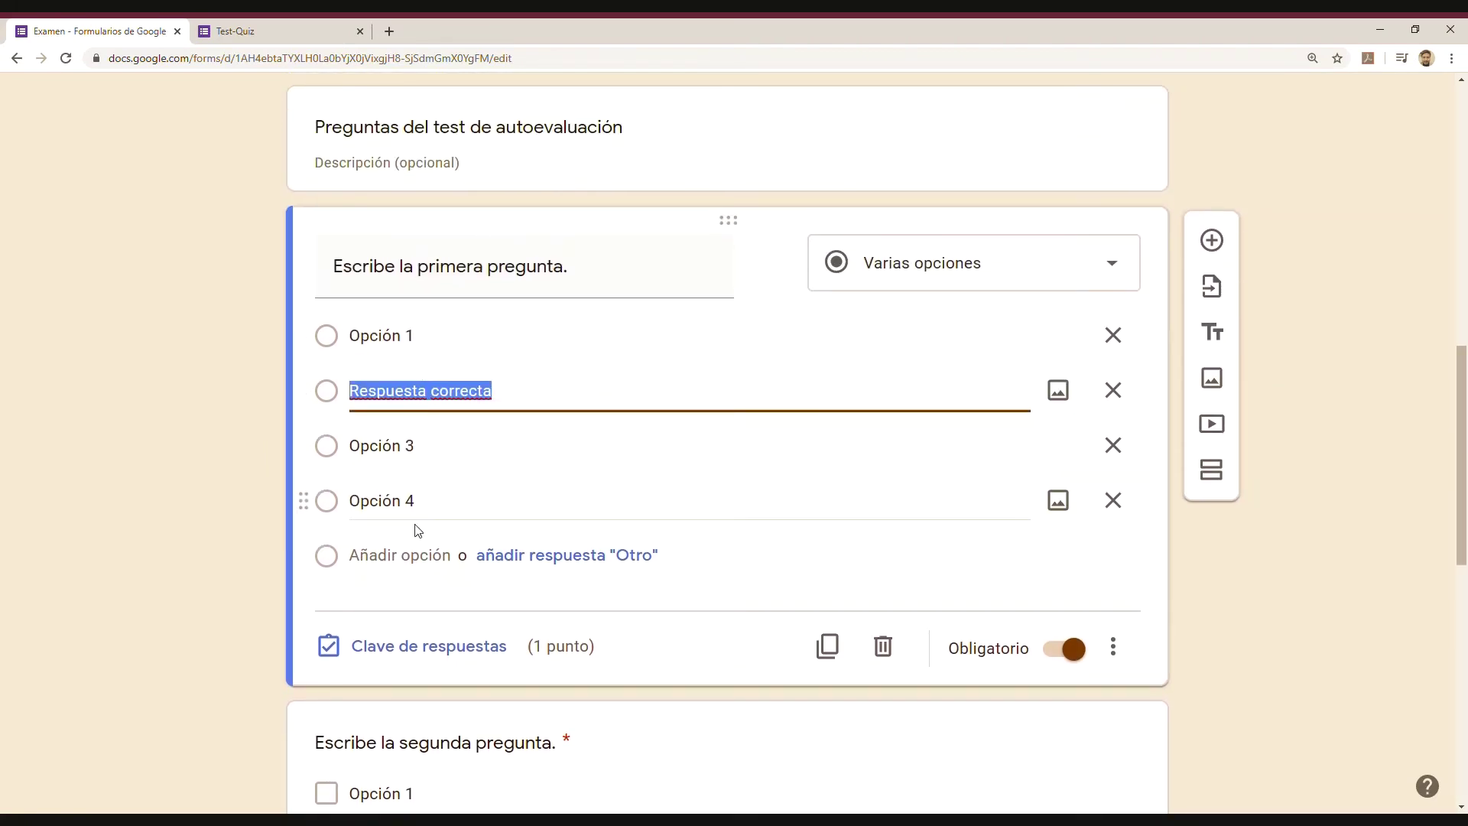
{"action": "left_click", "coordinate": [464, 282]}
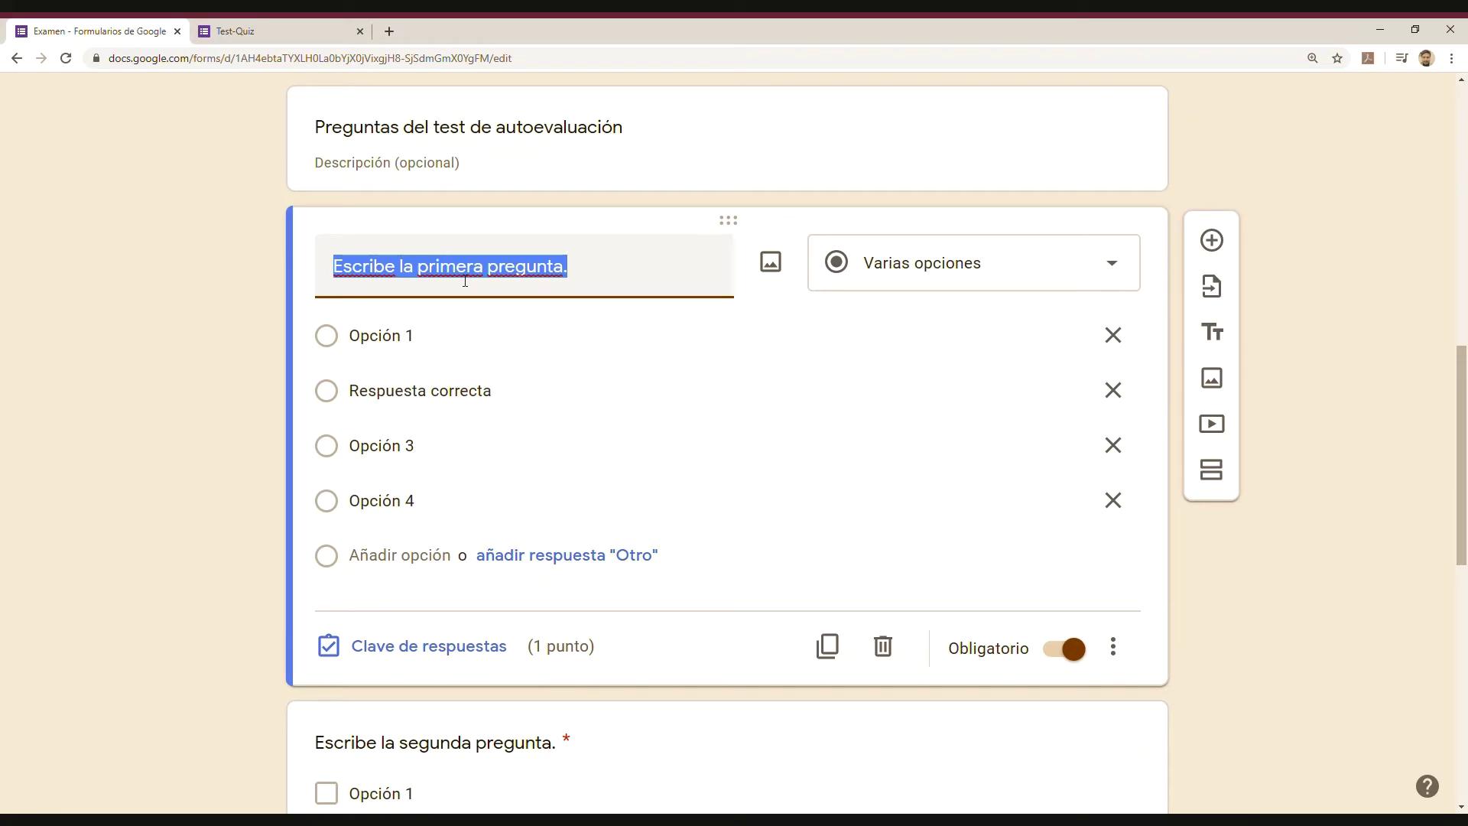
{"action": "type", "text": "What is the "}
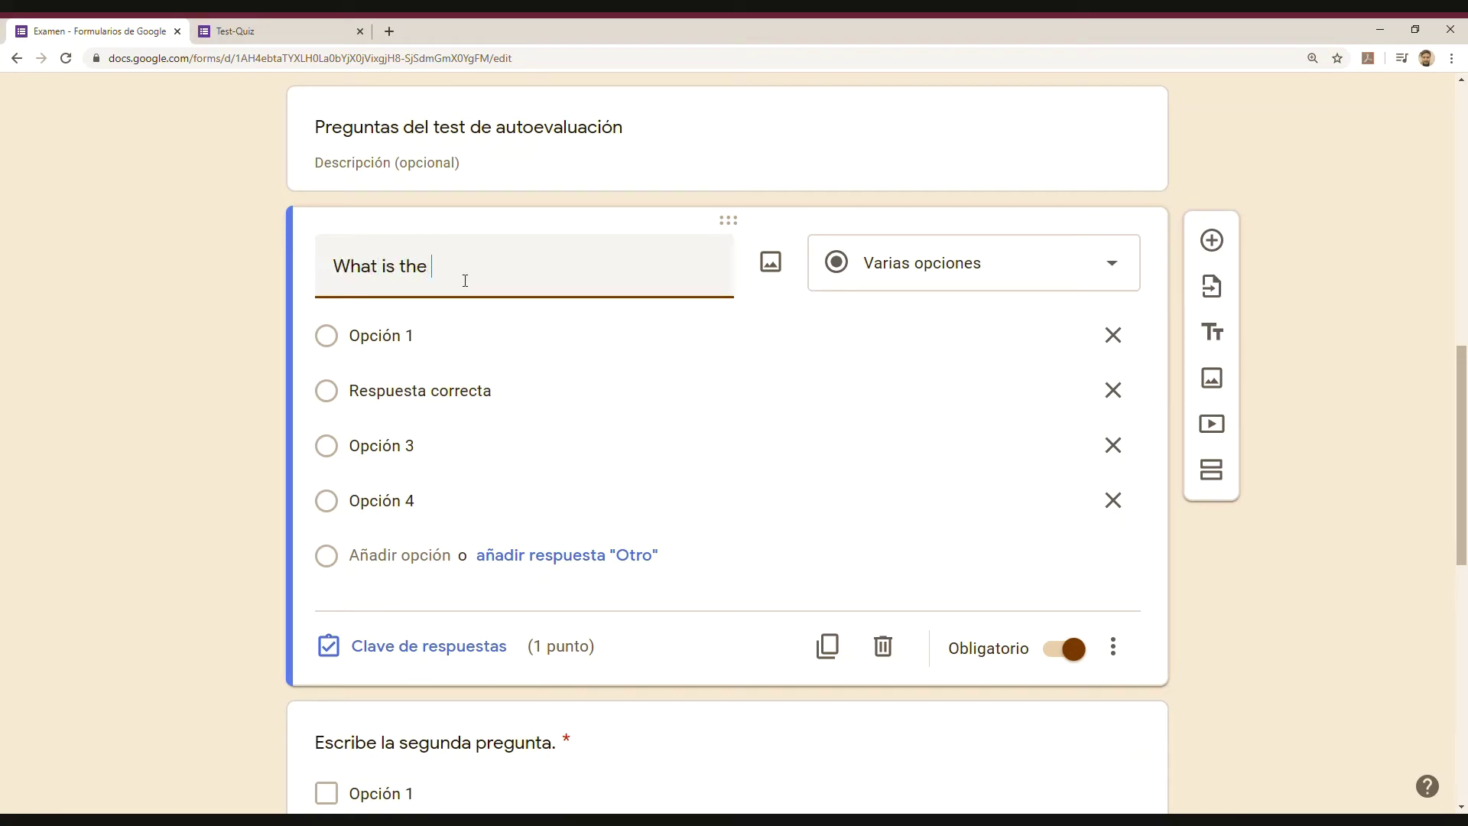
{"action": "type", "text": "verb"}
{"action": "type", "text": " be"}
{"action": "type", "text": " in simple pa"}
{"action": "type", "text": "t"}
{"action": "type", "text": "t?"}
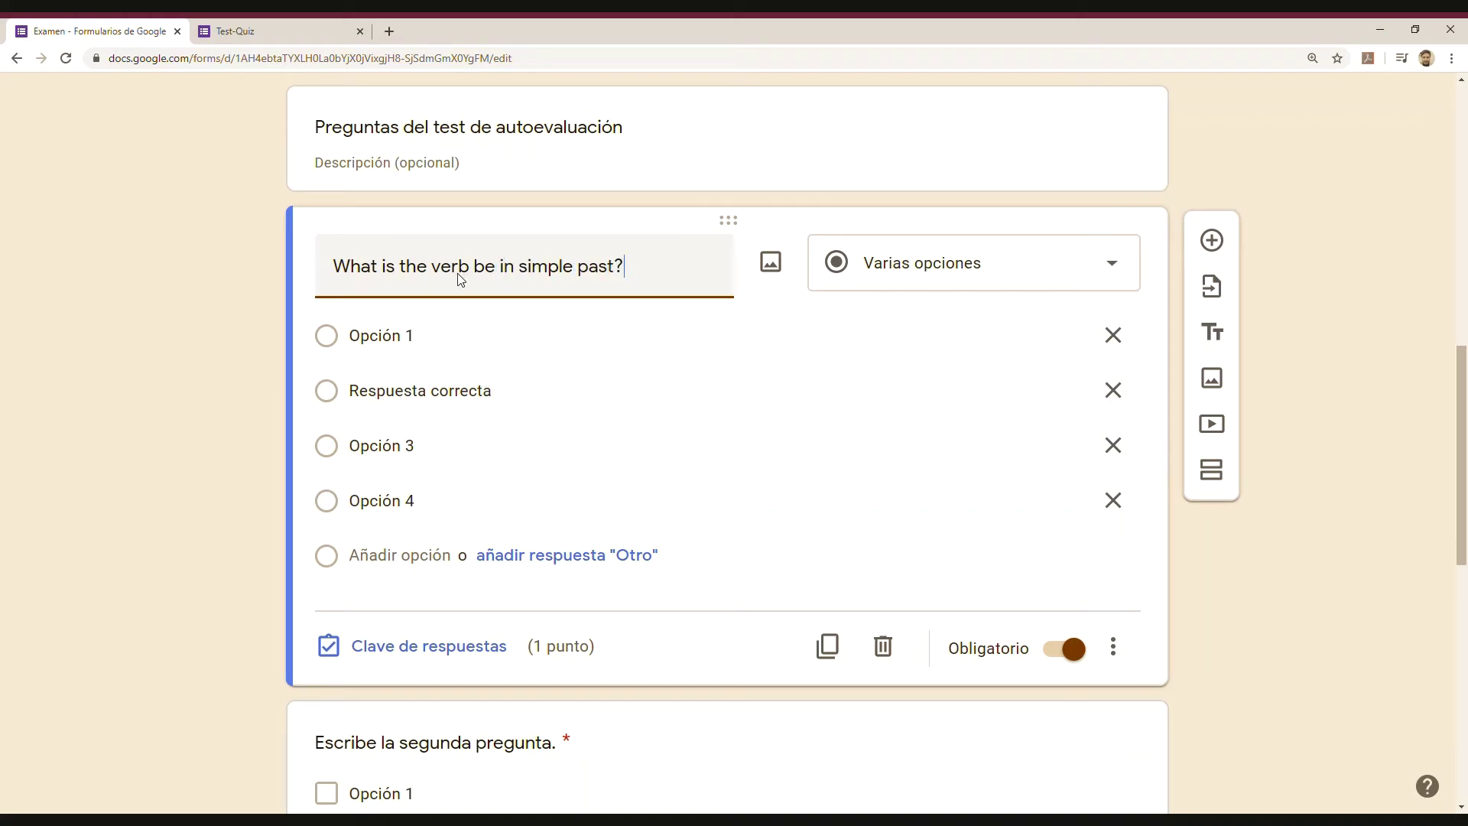
{"action": "left_click", "coordinate": [346, 393]}
- Replace its answer options with When, What, was, were, and why
{"action": "left_click", "coordinate": [393, 342]}
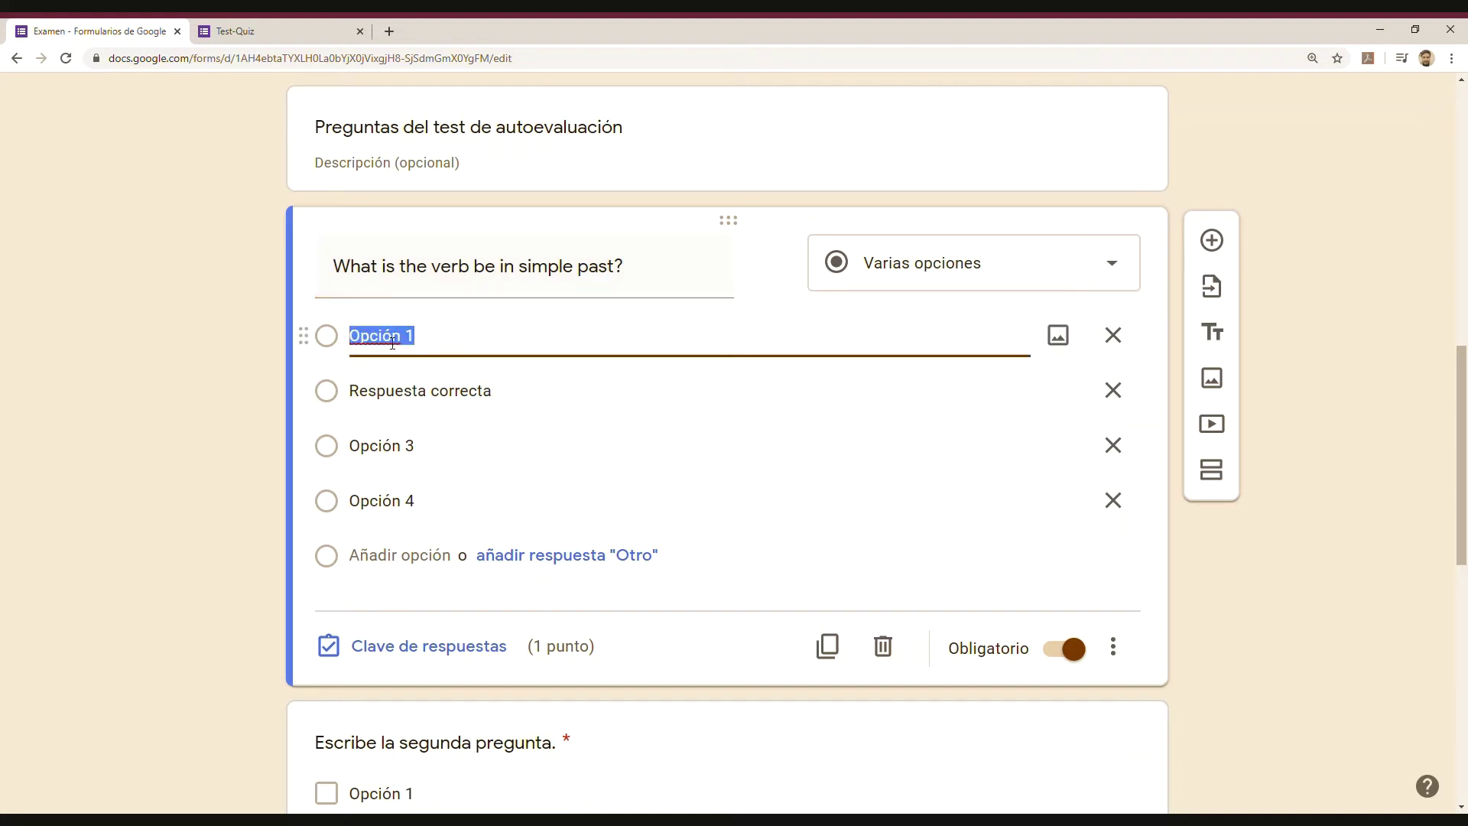
{"action": "type", "text": "When"}
{"action": "left_click", "coordinate": [475, 384]}
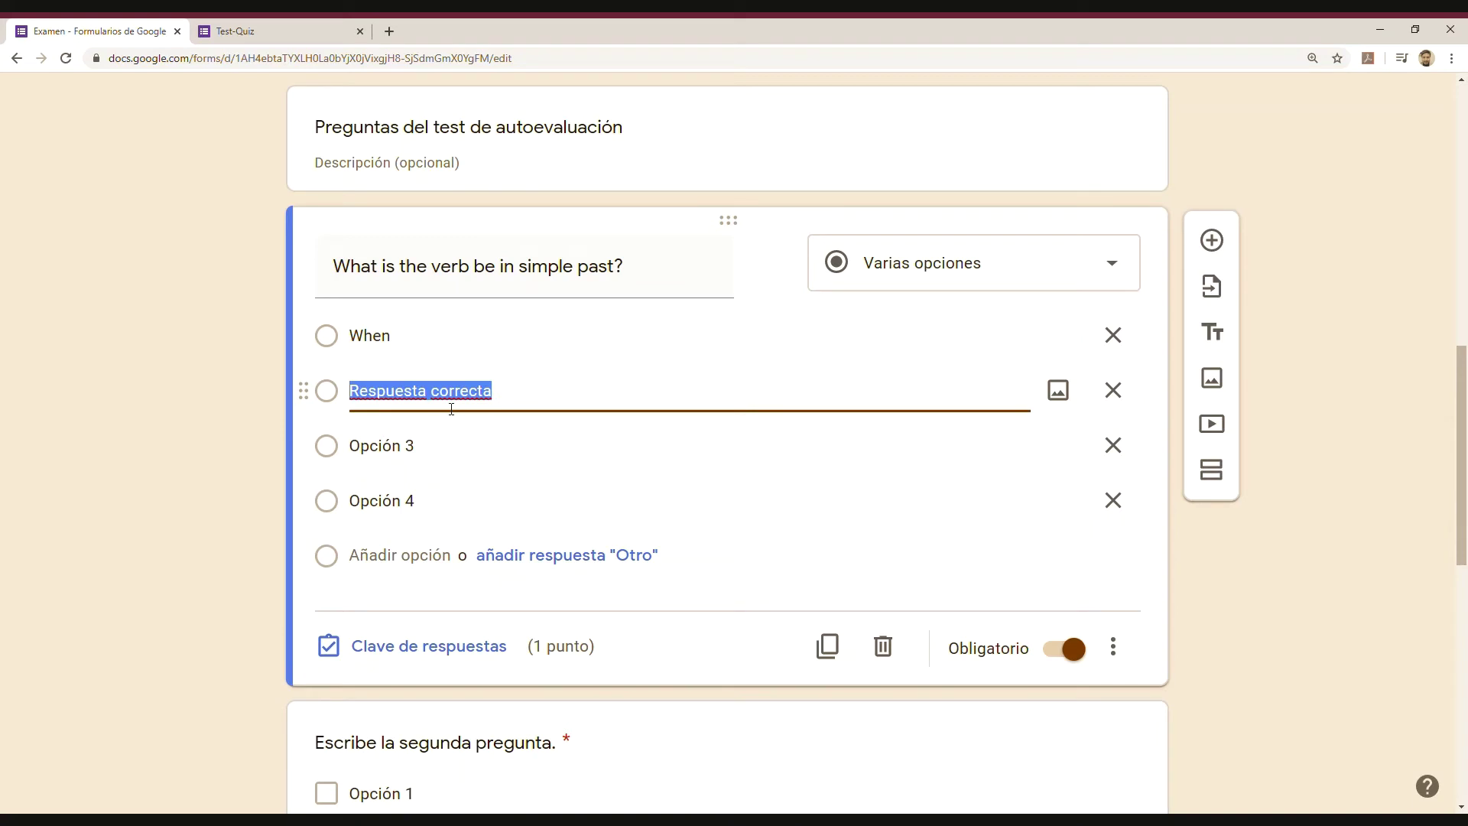
{"action": "type", "text": "What"}
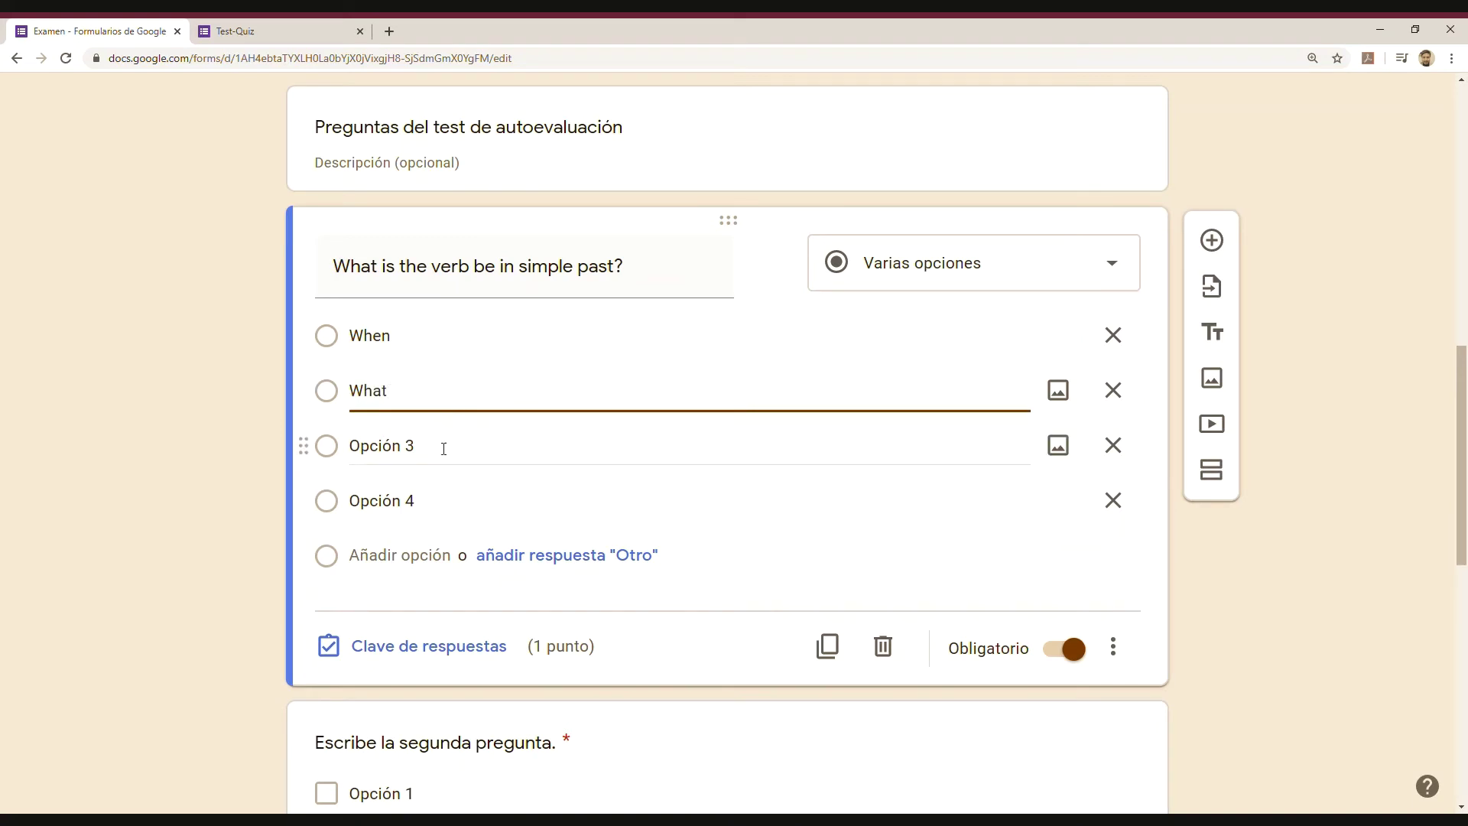
{"action": "left_click", "coordinate": [444, 449]}
{"action": "type", "text": "was"}
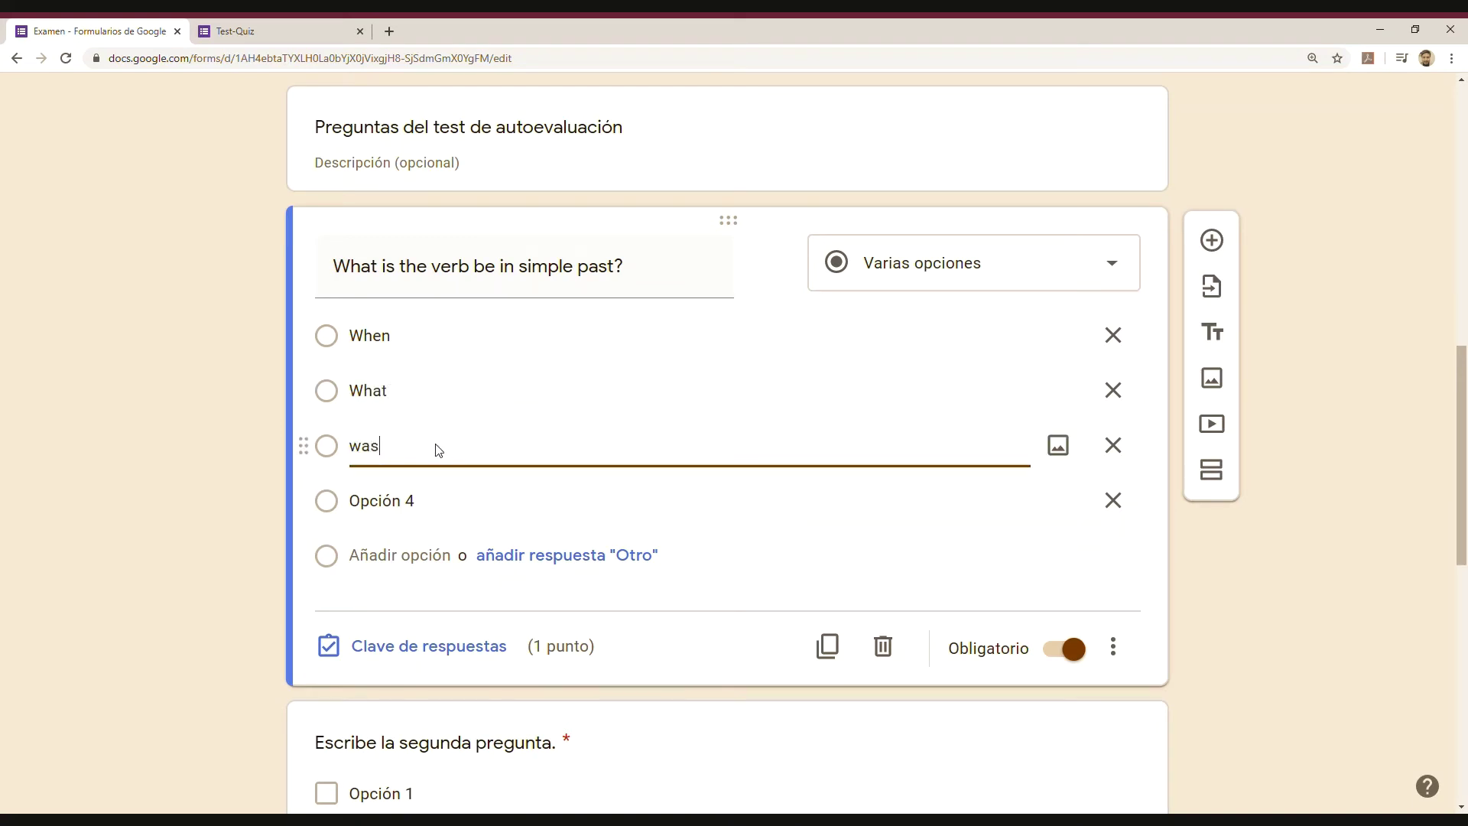
{"action": "type", "text": ", were"}
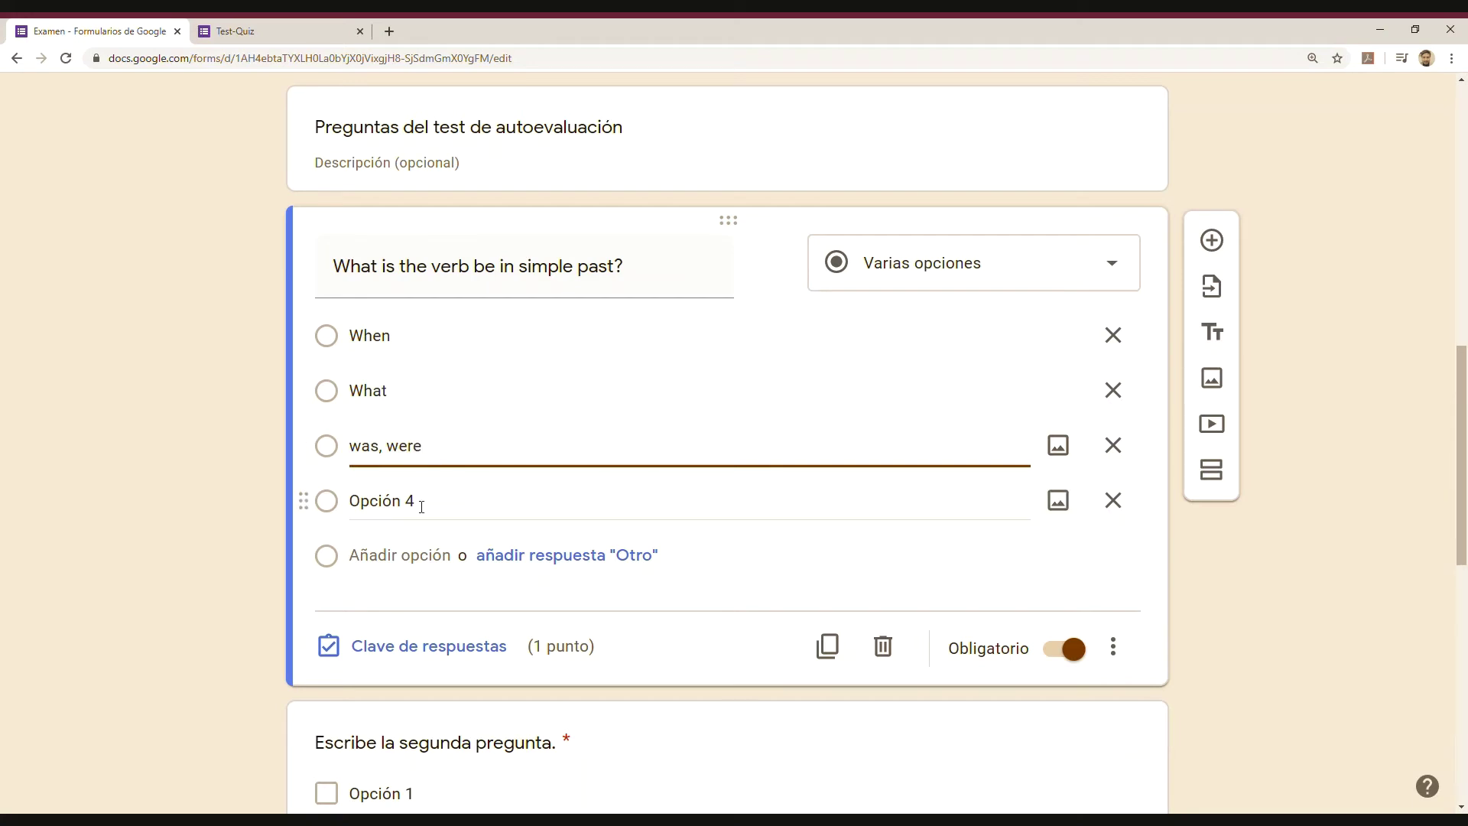
{"action": "left_click", "coordinate": [421, 508]}
{"action": "type", "text": "why"}
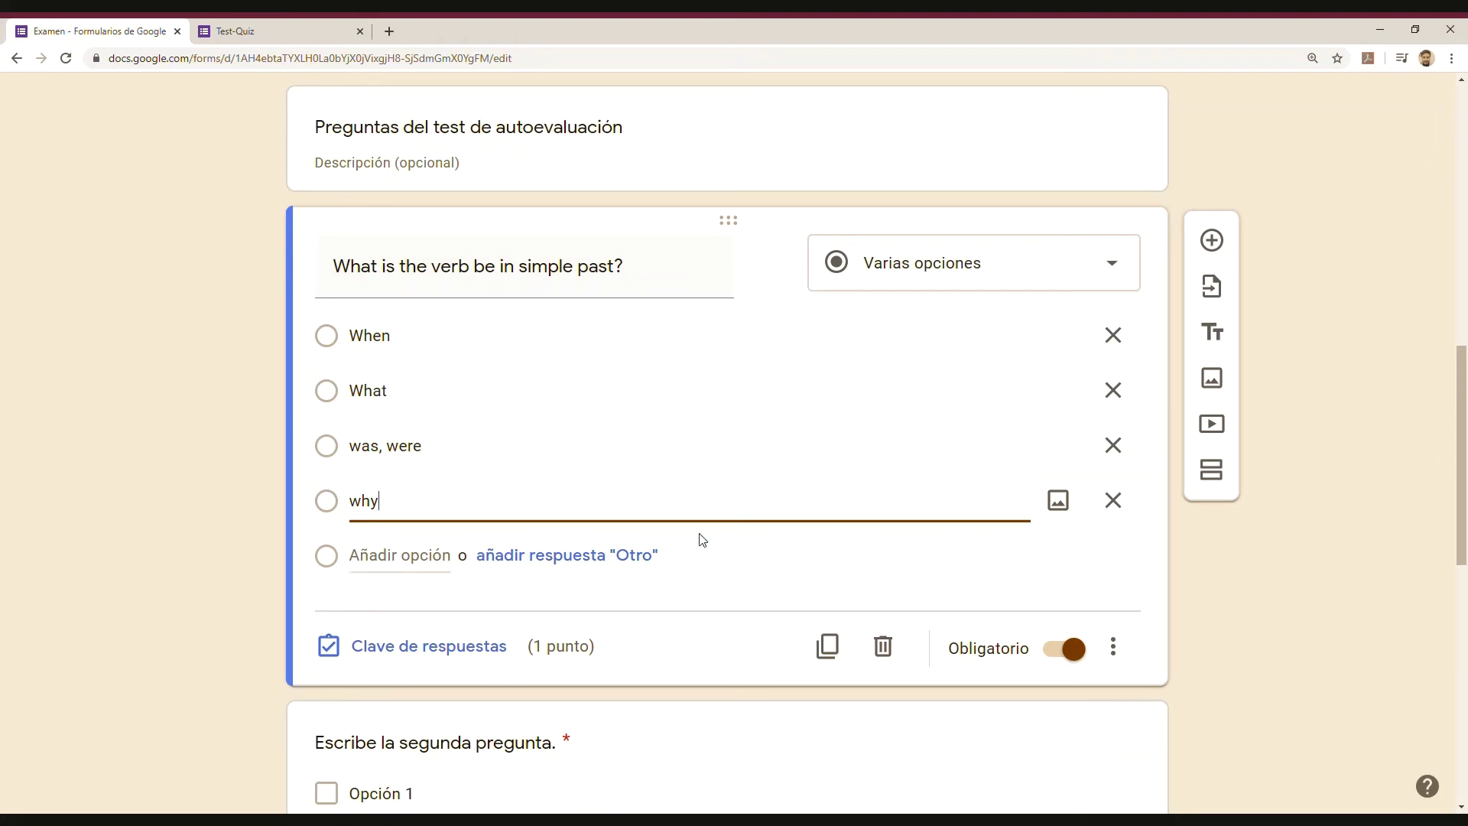
- Mark 'was, were' as the first question's correct answer, leaving feedback unchanged
{"action": "left_click", "coordinate": [452, 656]}
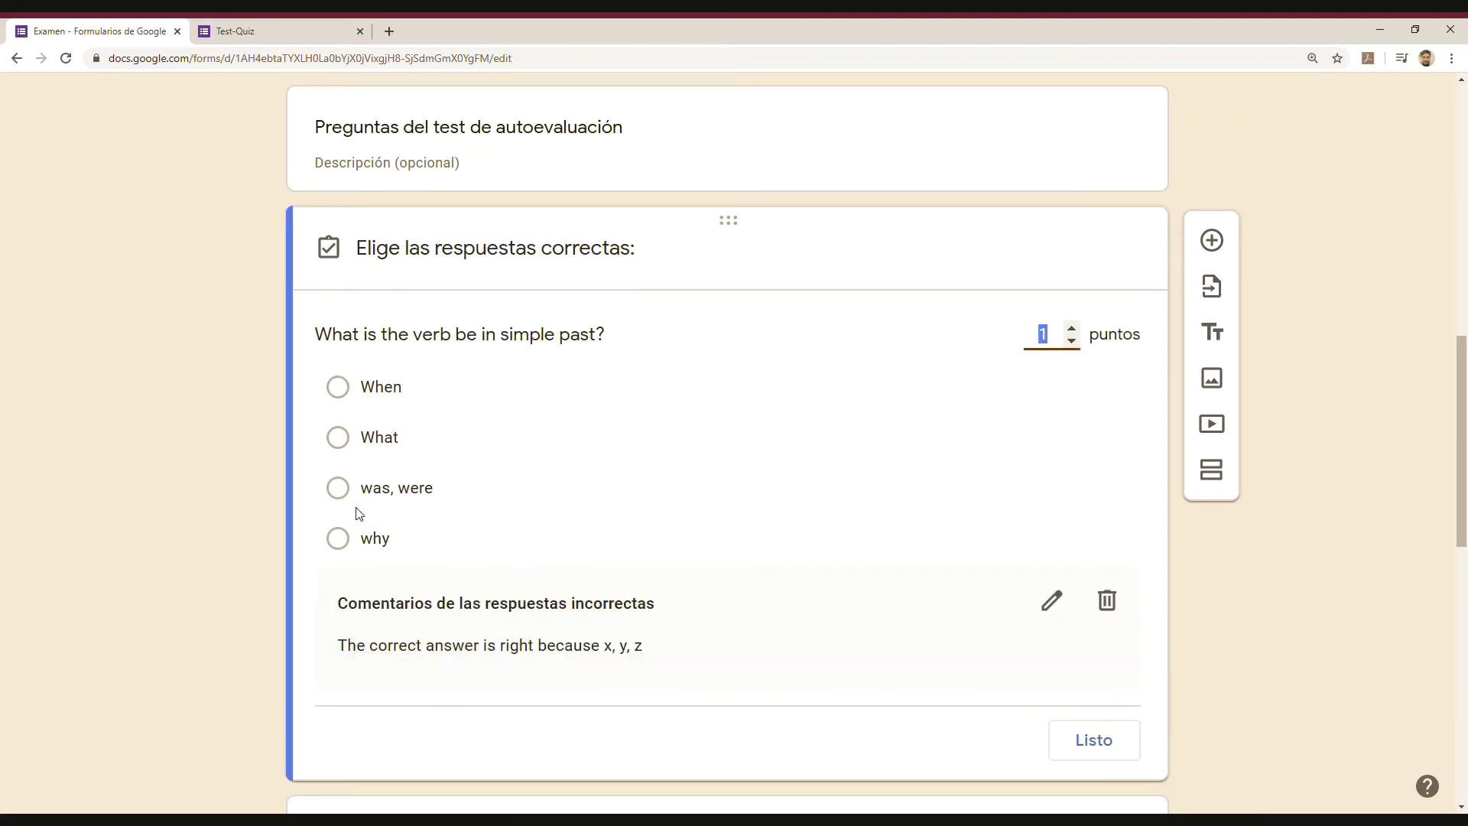
{"action": "left_click", "coordinate": [339, 491]}
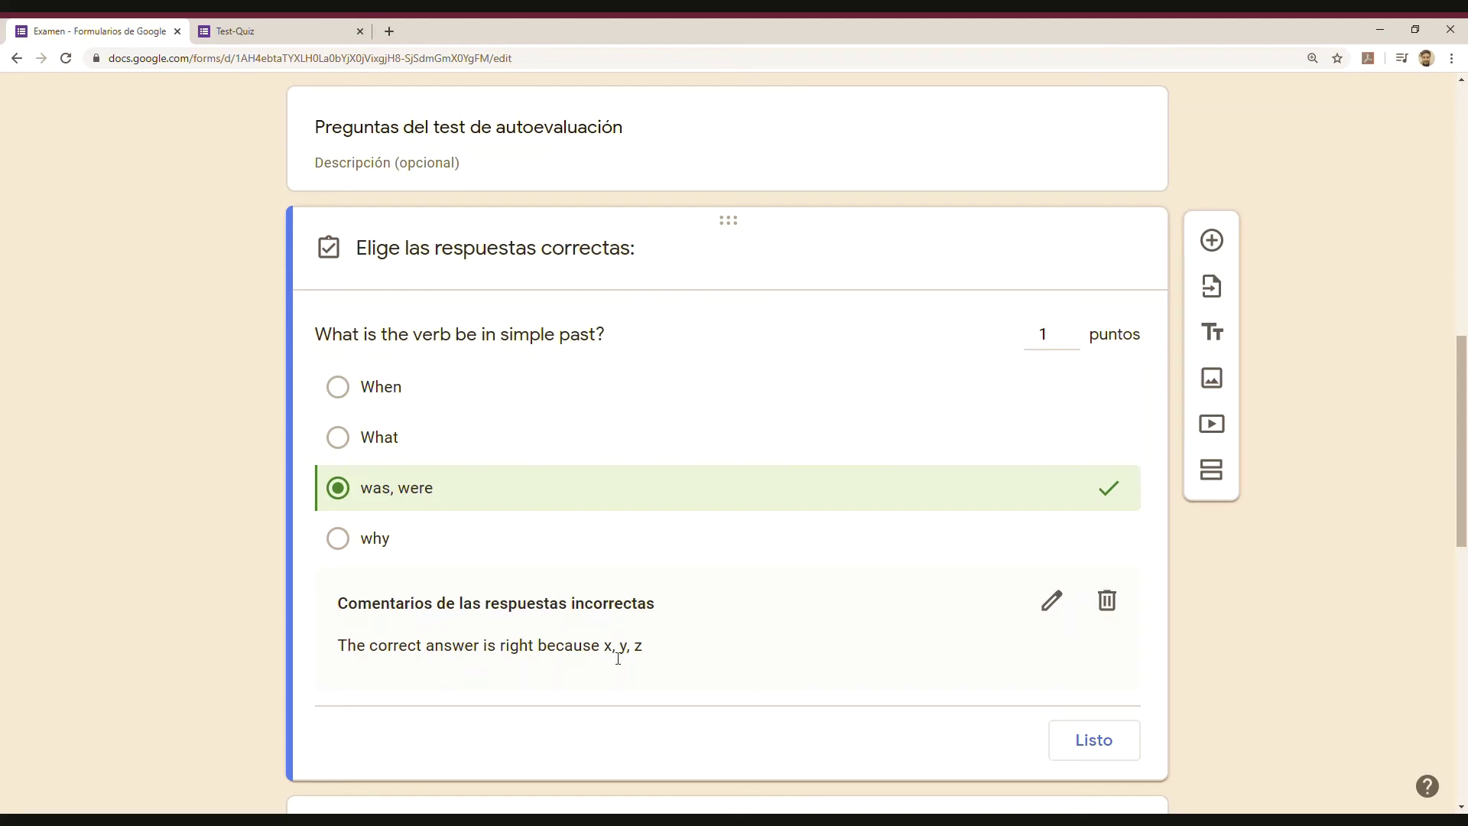
{"action": "left_click", "coordinate": [1051, 601]}
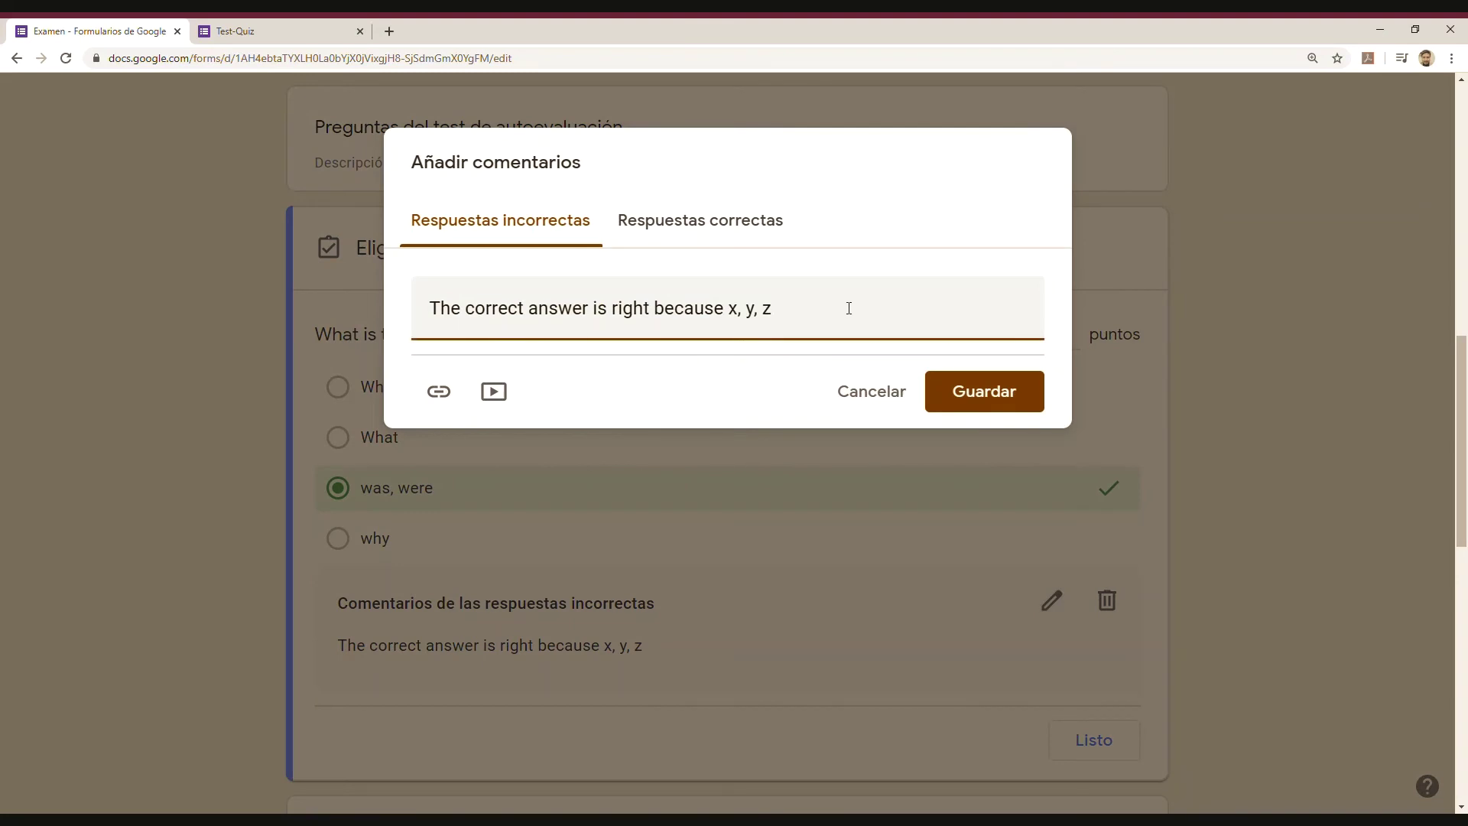
{"action": "left_click", "coordinate": [875, 392]}
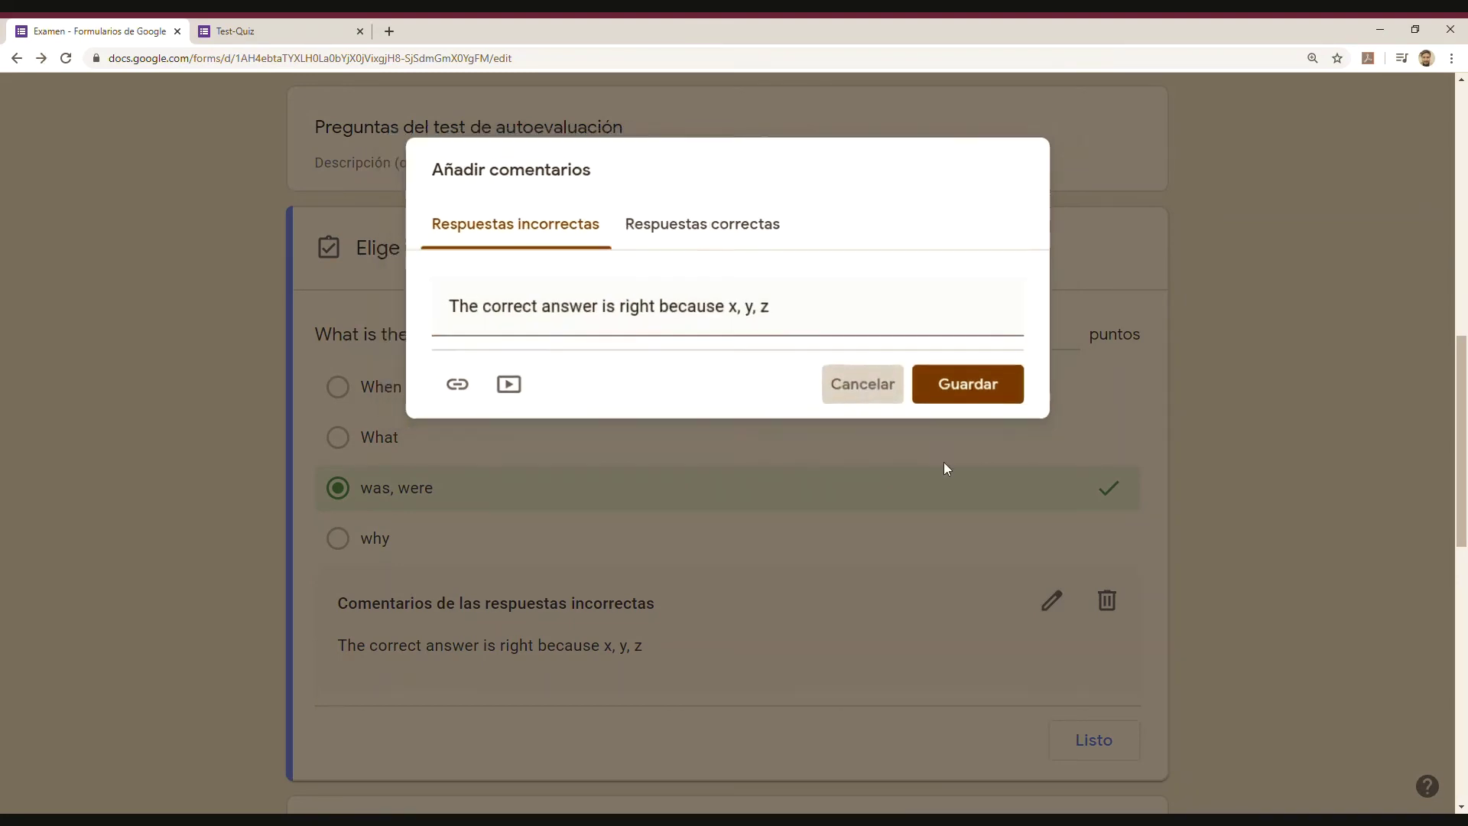
{"action": "left_click", "coordinate": [1086, 743]}
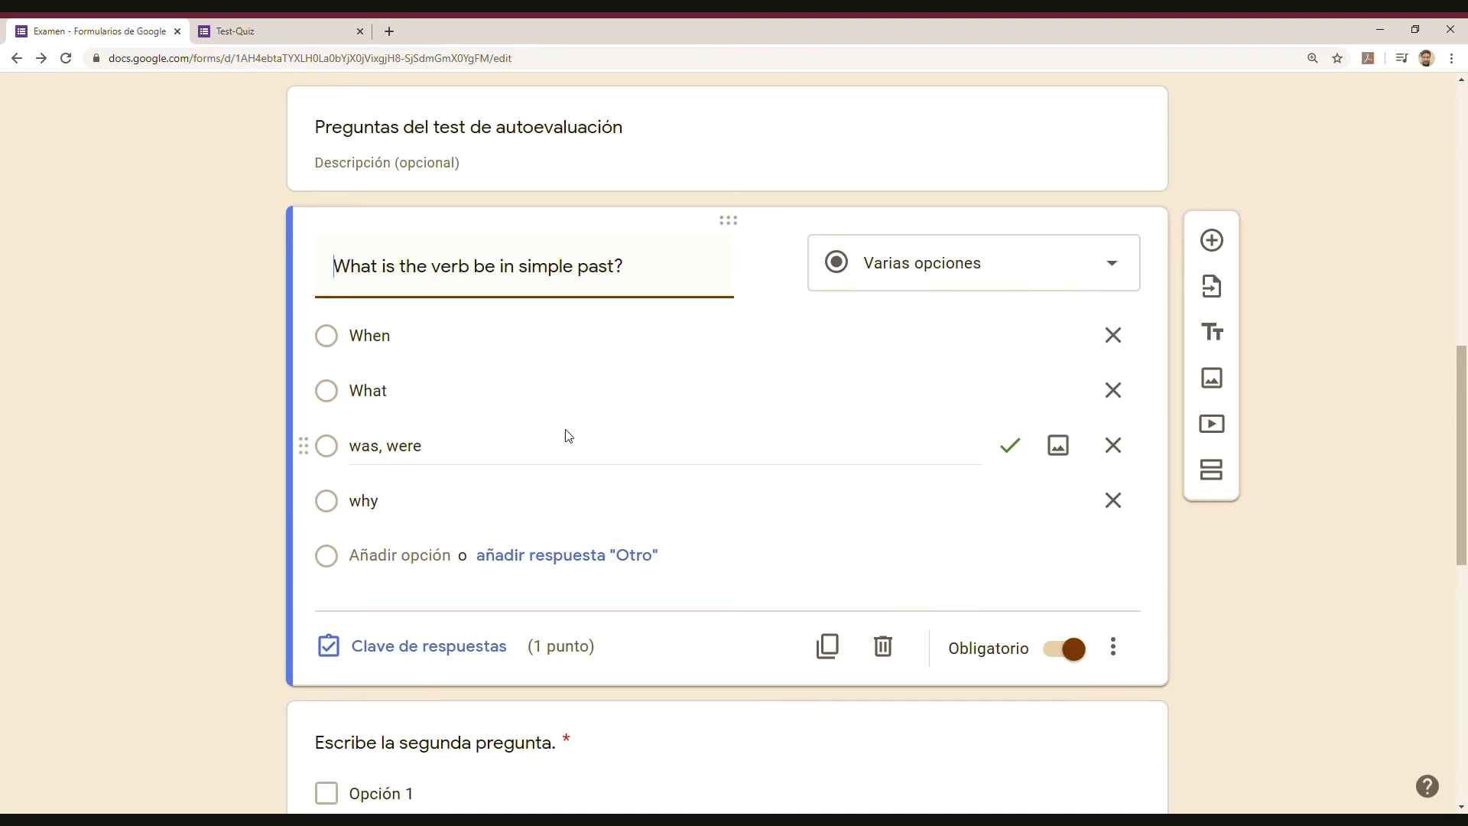
- Tick Respuesta correcta 2 and Opción 3 as the second question's correct answers, leaving feedback unchanged
{"action": "scroll", "coordinate": [573, 442], "scroll_direction": "down", "scroll_amount": 2}
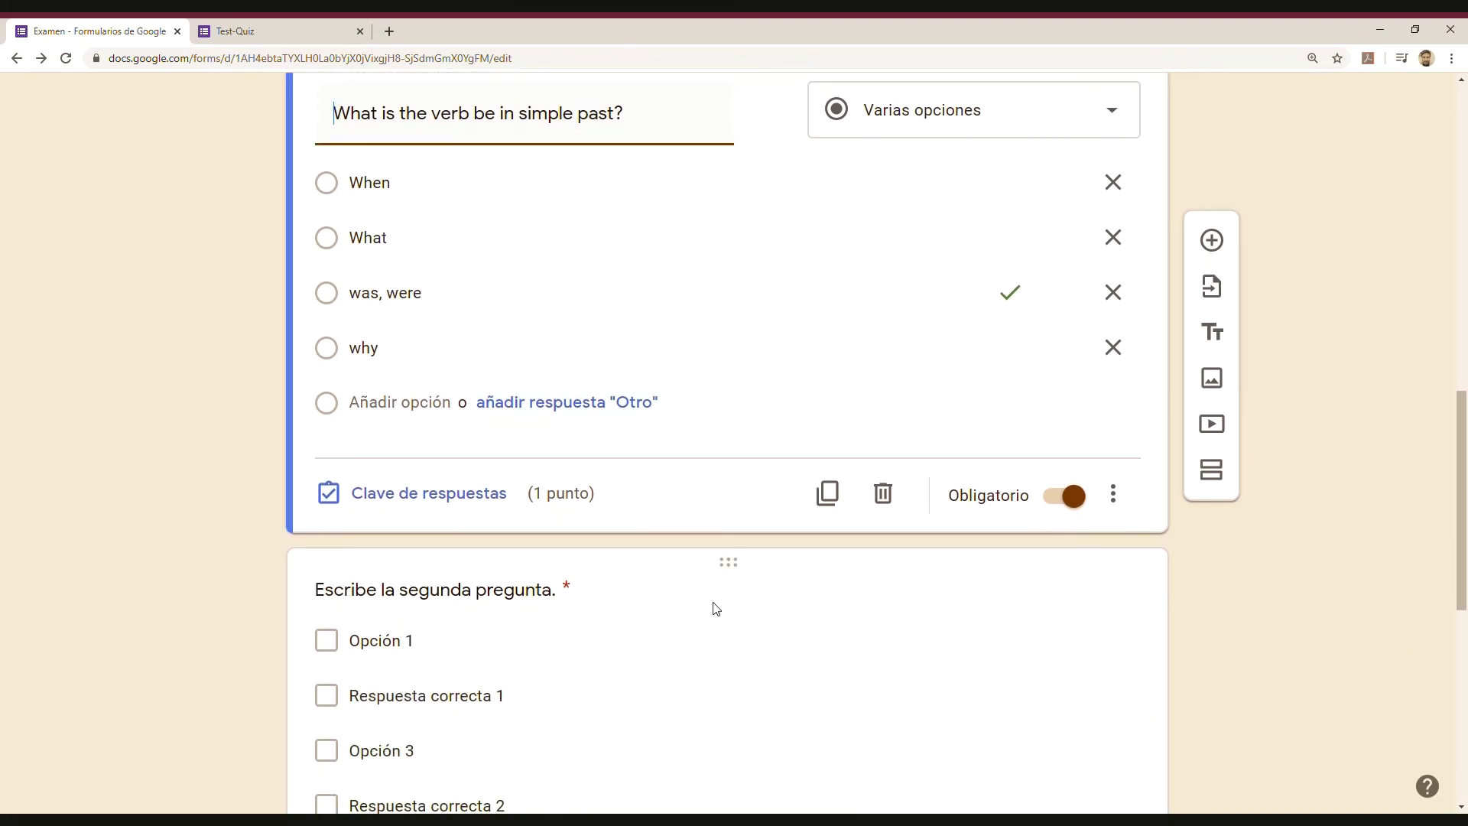
{"action": "scroll", "coordinate": [703, 652], "scroll_direction": "down", "scroll_amount": 2}
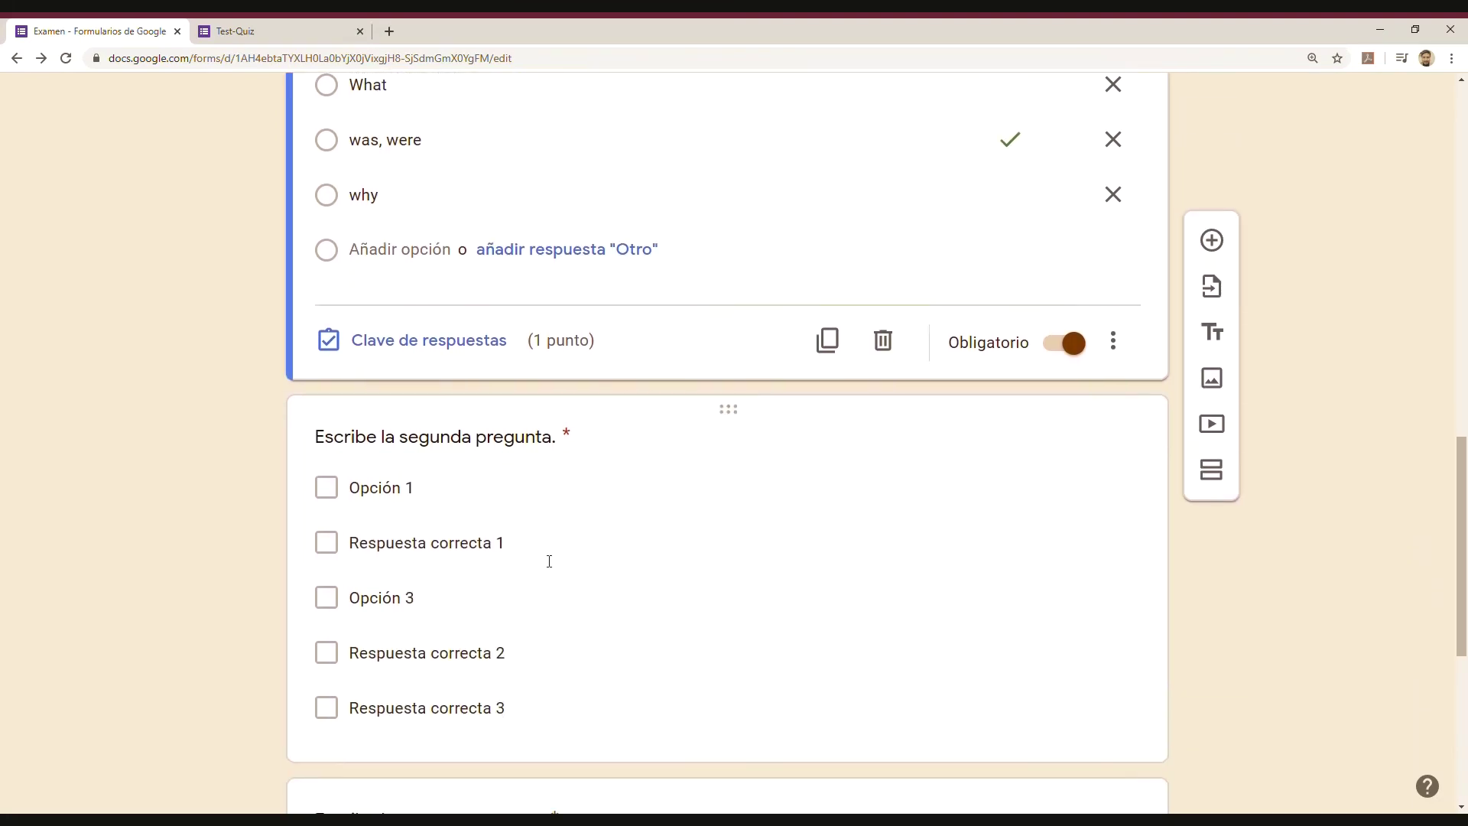
{"action": "scroll", "coordinate": [548, 561], "scroll_direction": "down", "scroll_amount": 2}
{"action": "left_click", "coordinate": [570, 439]}
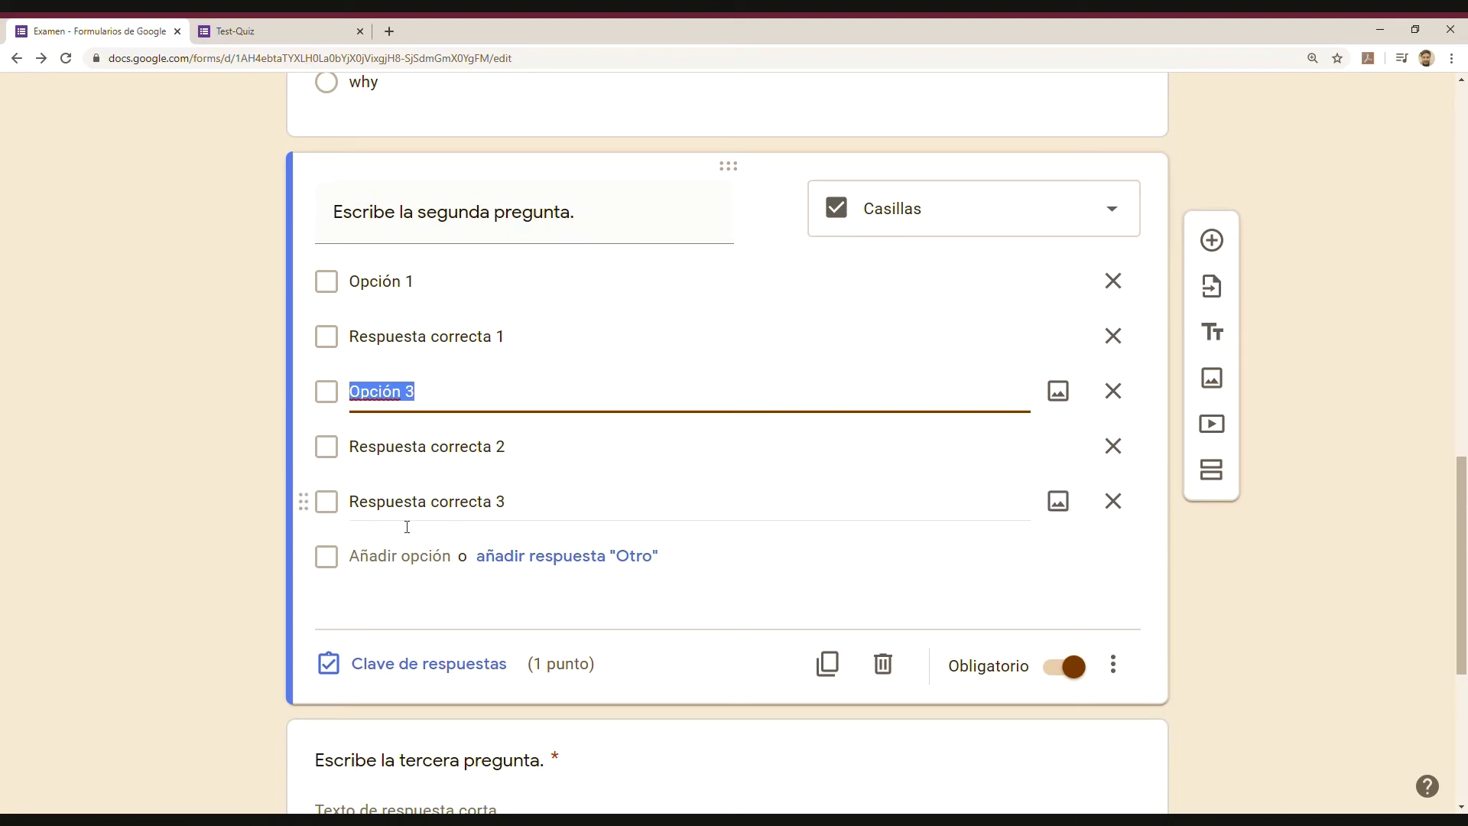
{"action": "left_click", "coordinate": [437, 659]}
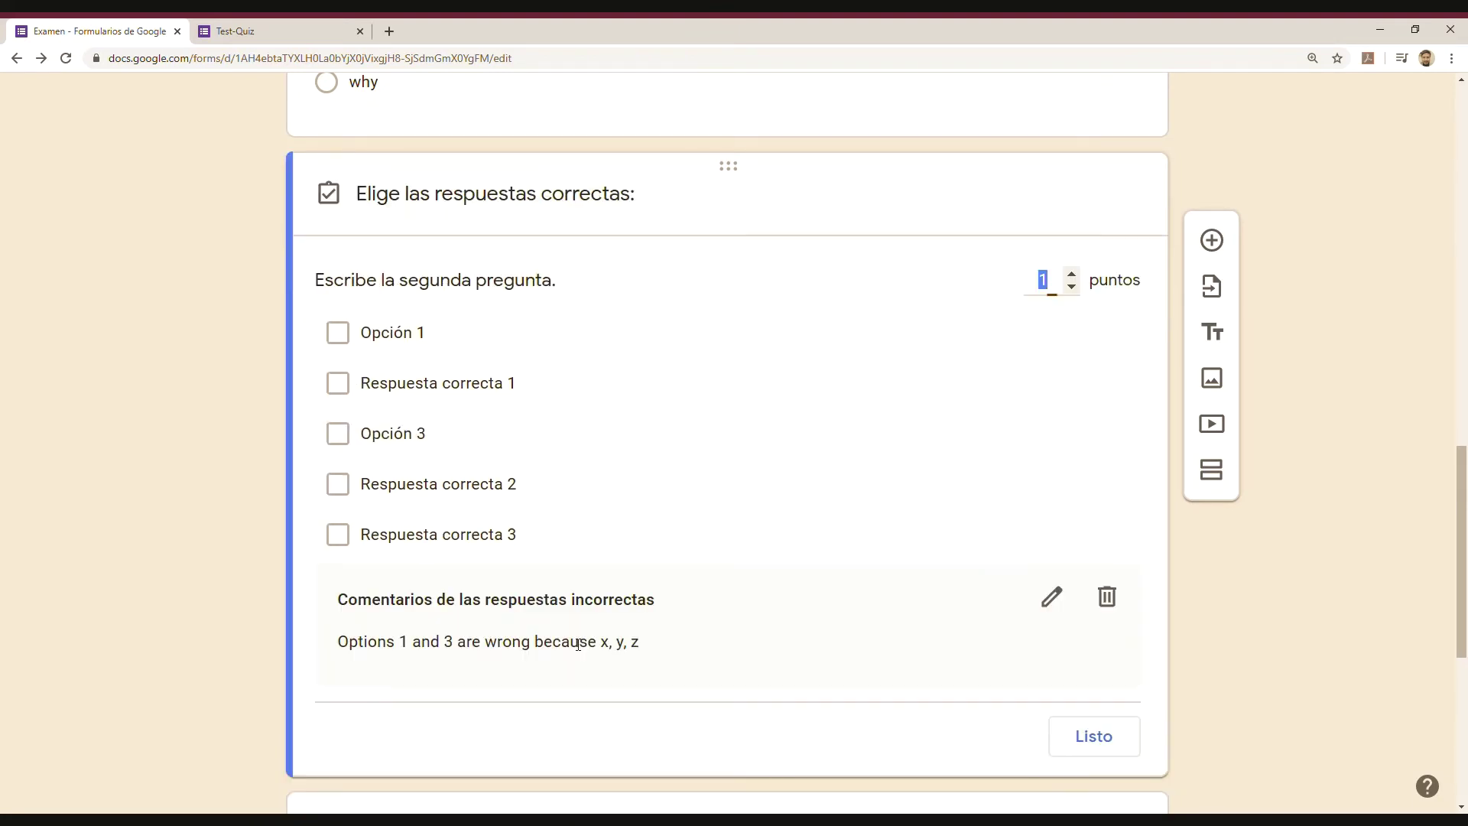
{"action": "left_click", "coordinate": [340, 489]}
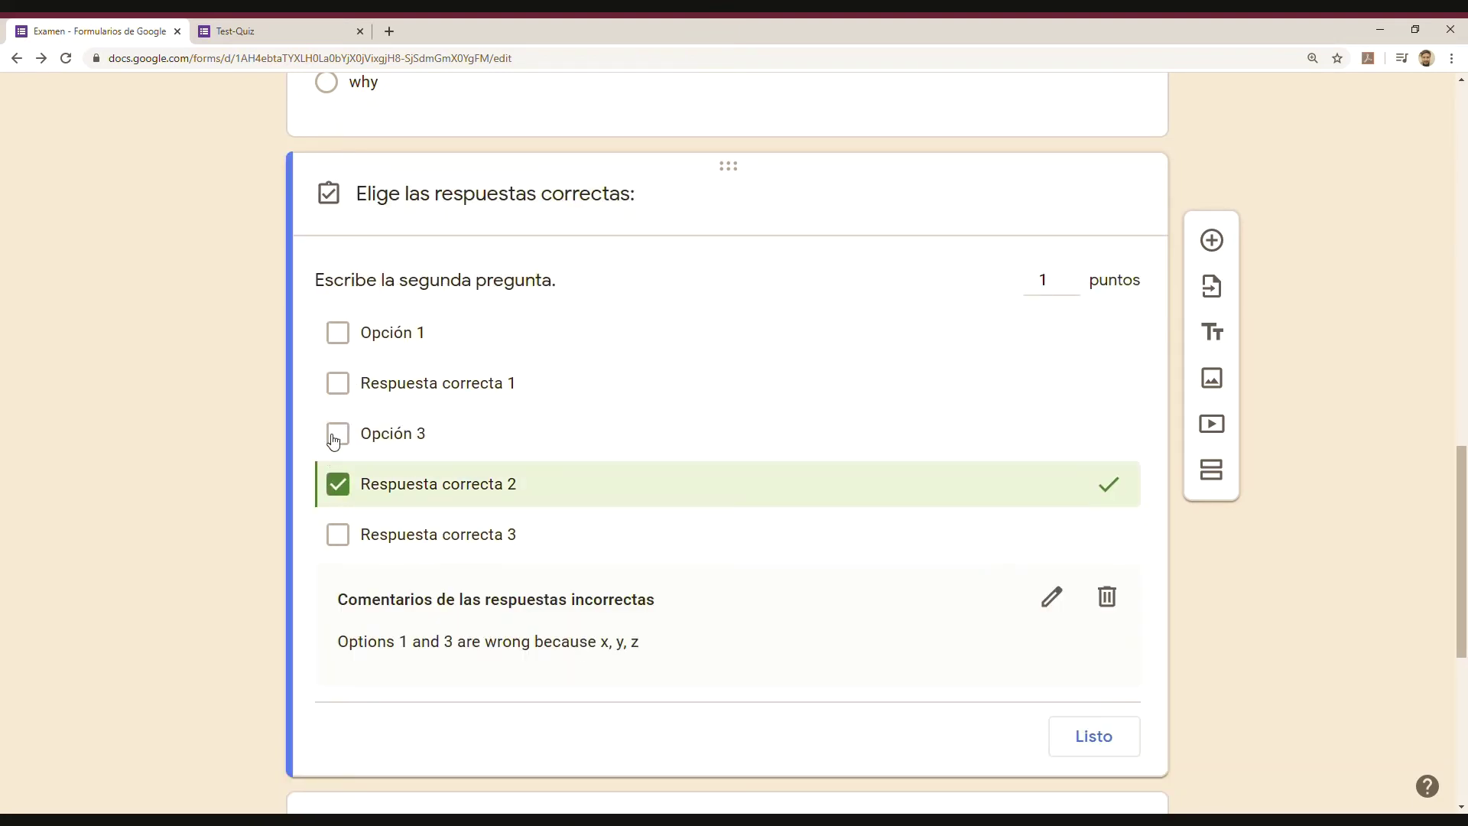
{"action": "left_click", "coordinate": [344, 444]}
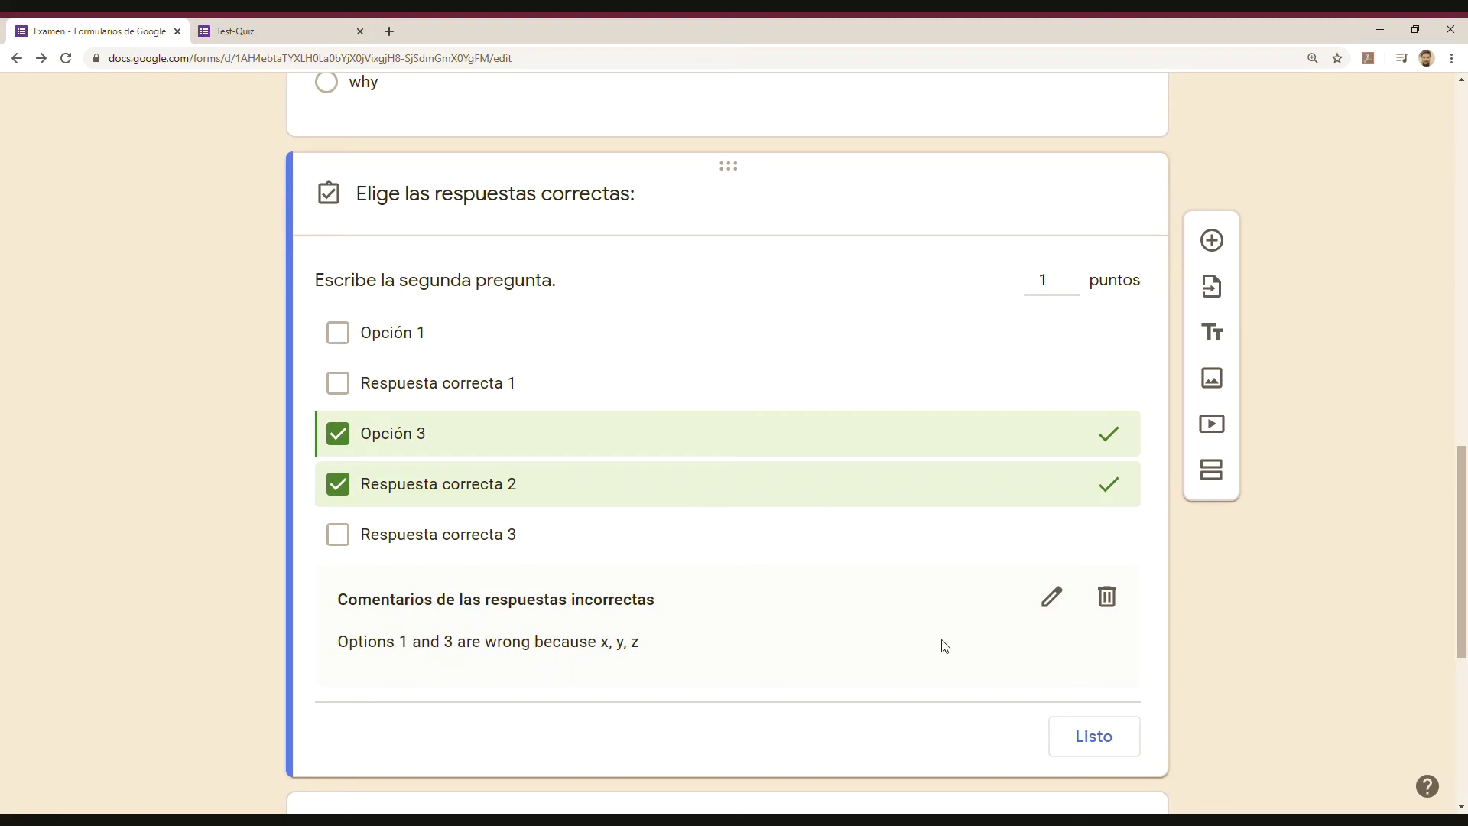
{"action": "left_click", "coordinate": [1048, 601]}
{"action": "left_click", "coordinate": [872, 391]}
{"action": "left_click", "coordinate": [1096, 735]}
- Open the third question's answer key and dismiss the feedback editor without changes
{"action": "scroll", "coordinate": [683, 565], "scroll_direction": "down", "scroll_amount": 5}
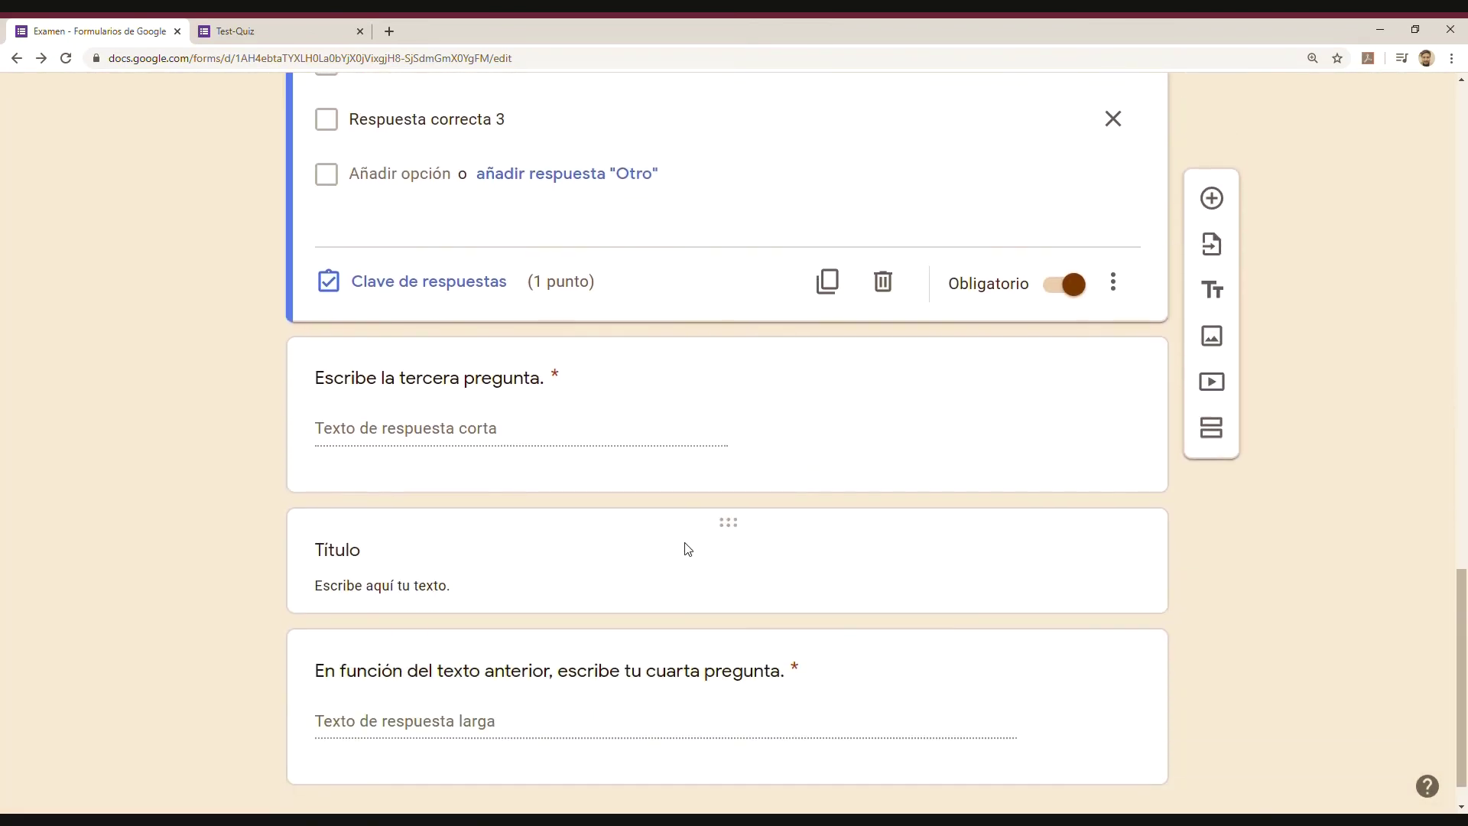
{"action": "left_click", "coordinate": [697, 426]}
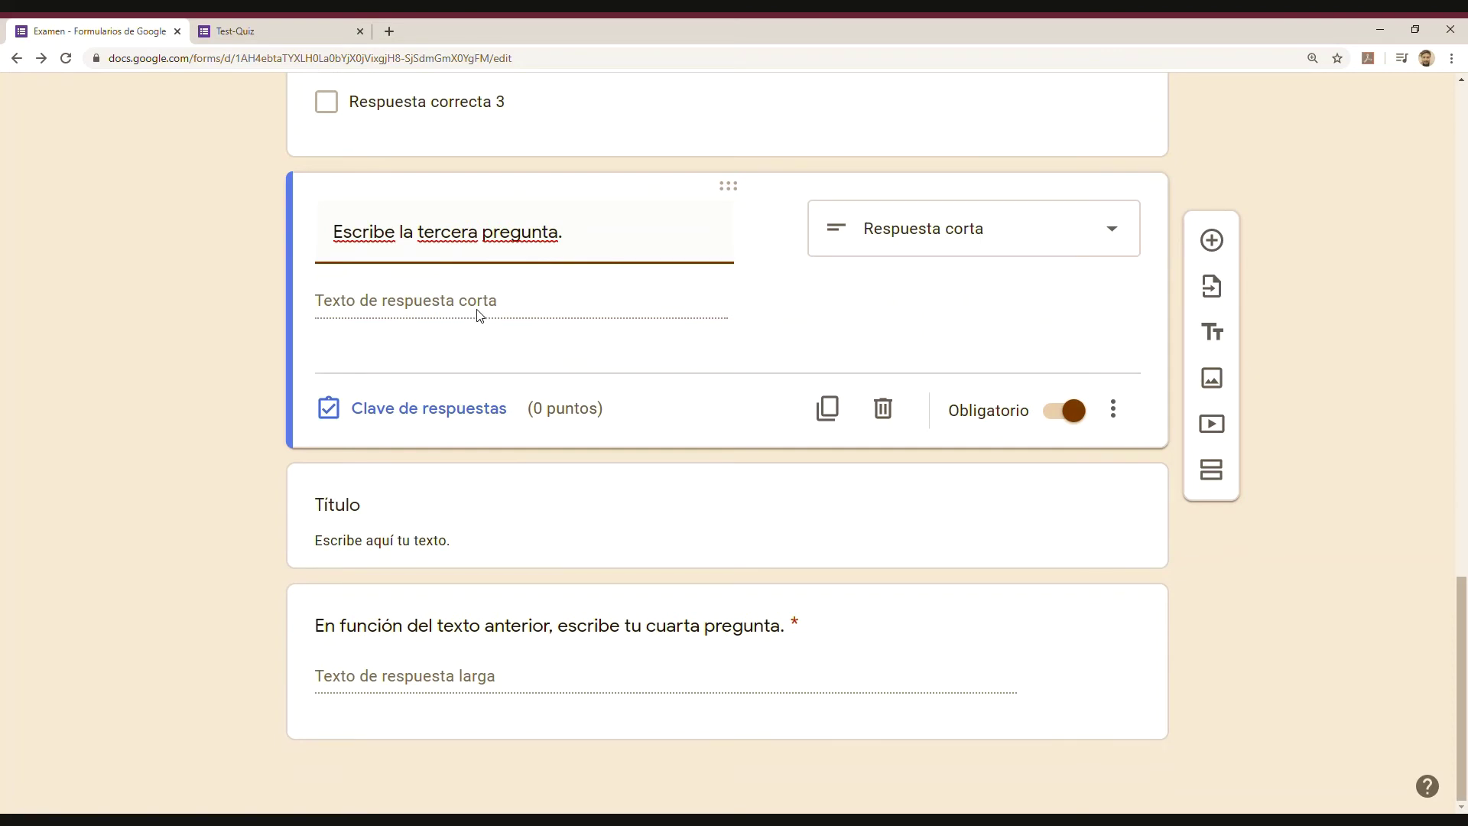
{"action": "left_click", "coordinate": [494, 406]}
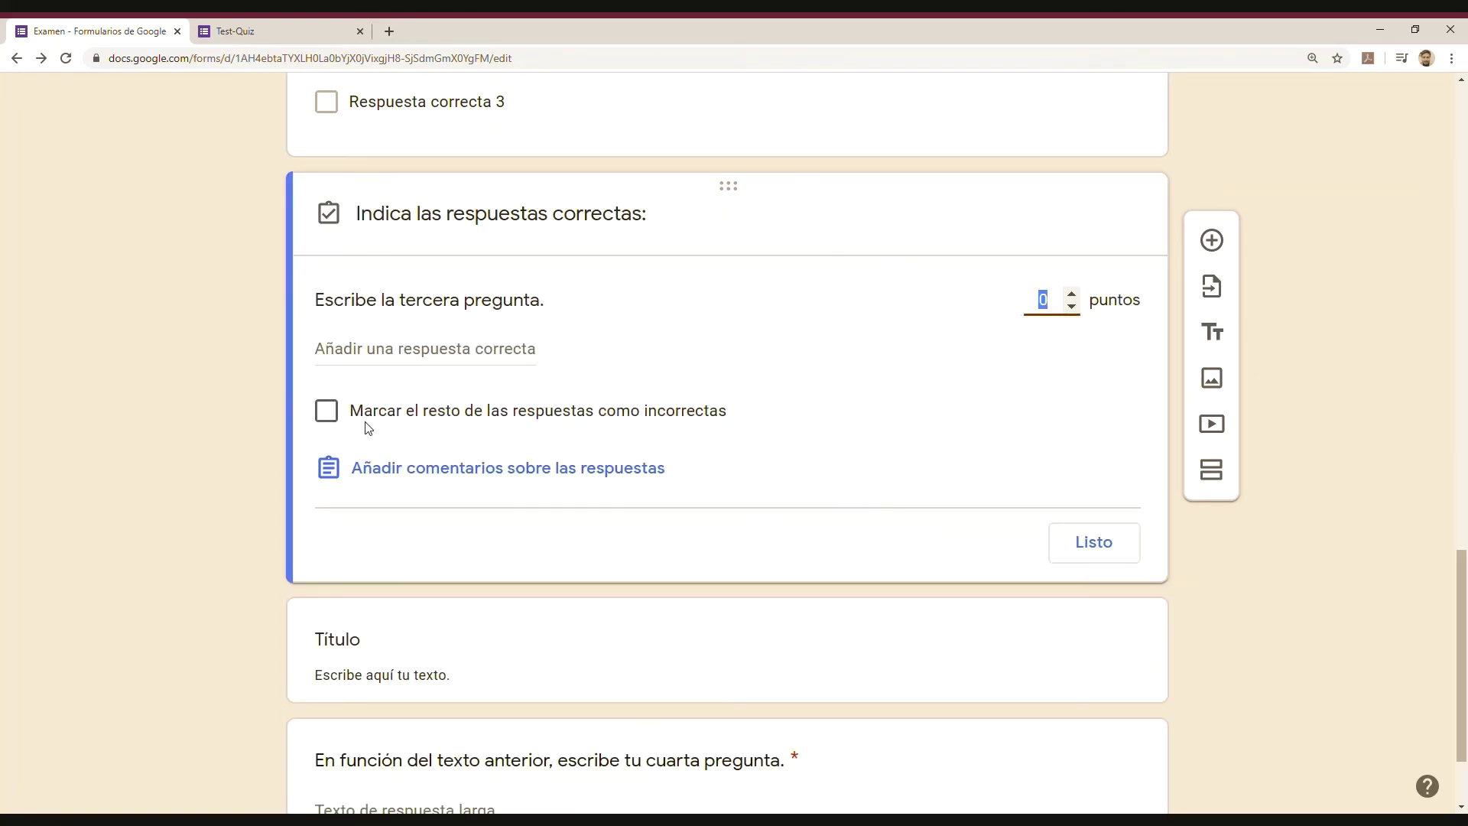
{"action": "left_click", "coordinate": [511, 469]}
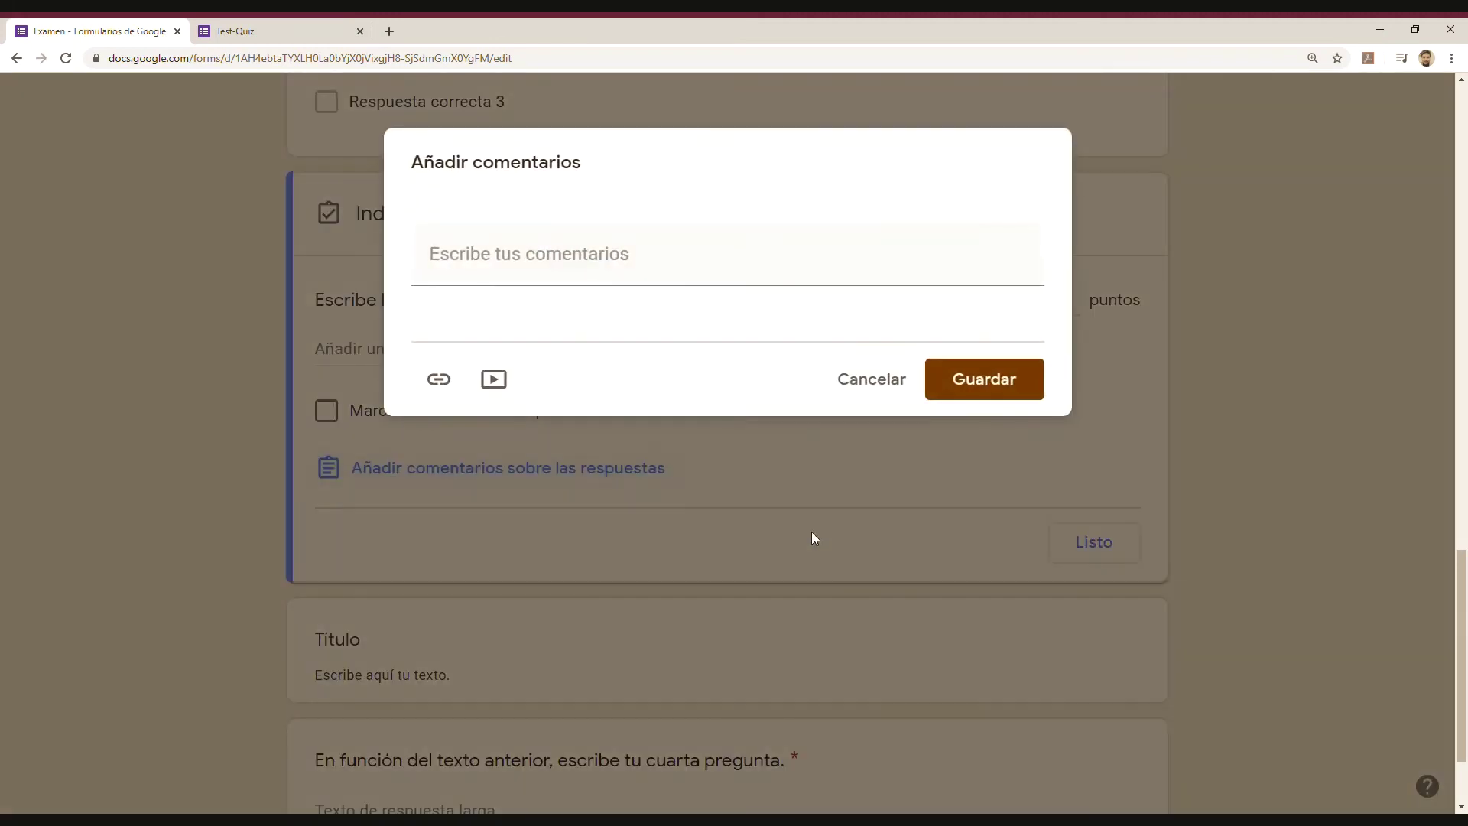
{"action": "left_click", "coordinate": [876, 379]}
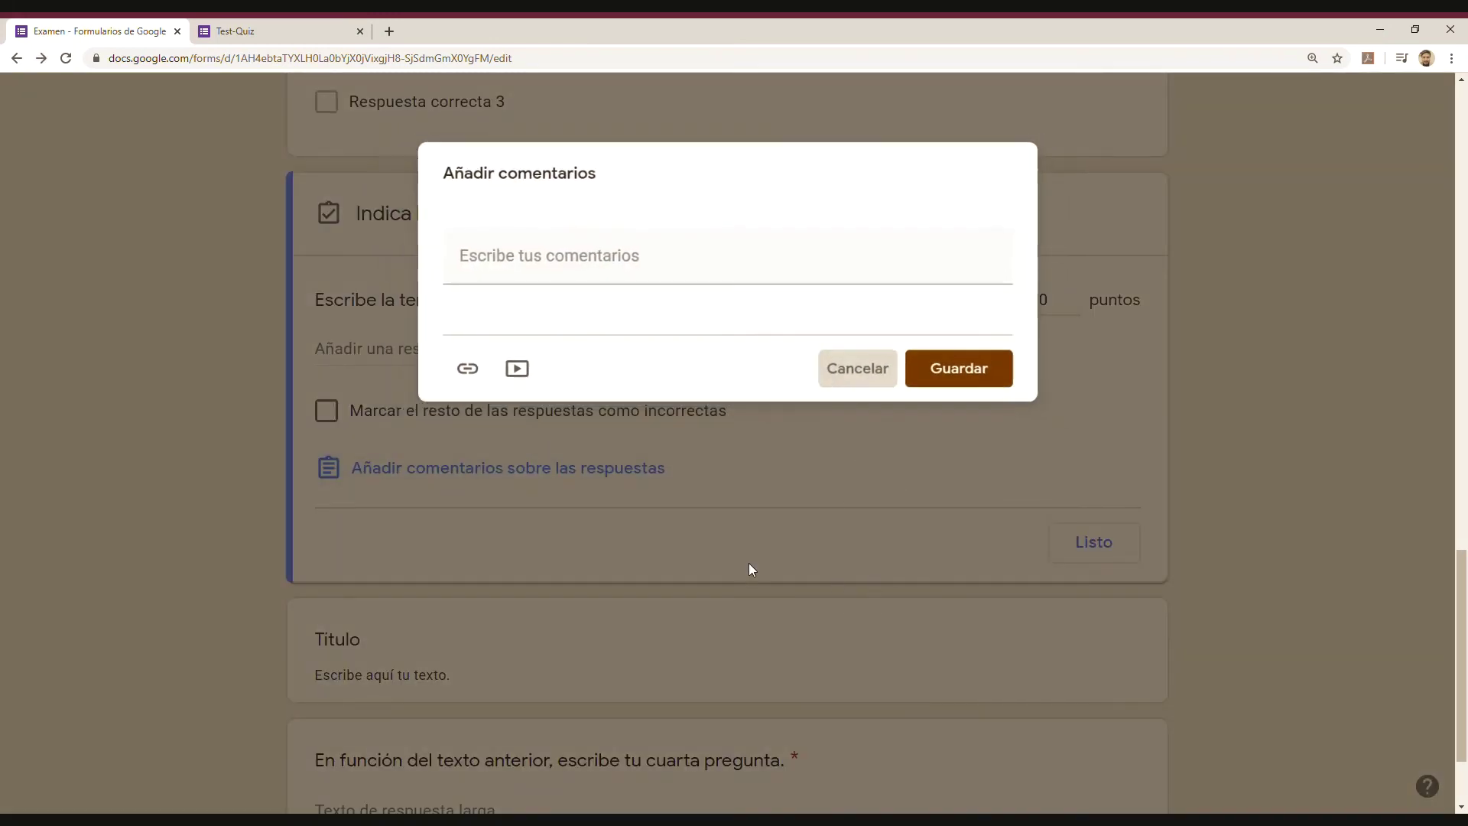
- Select the fourth question's title and open its points and feedback settings
{"action": "scroll", "coordinate": [744, 559], "scroll_direction": "down", "scroll_amount": 2}
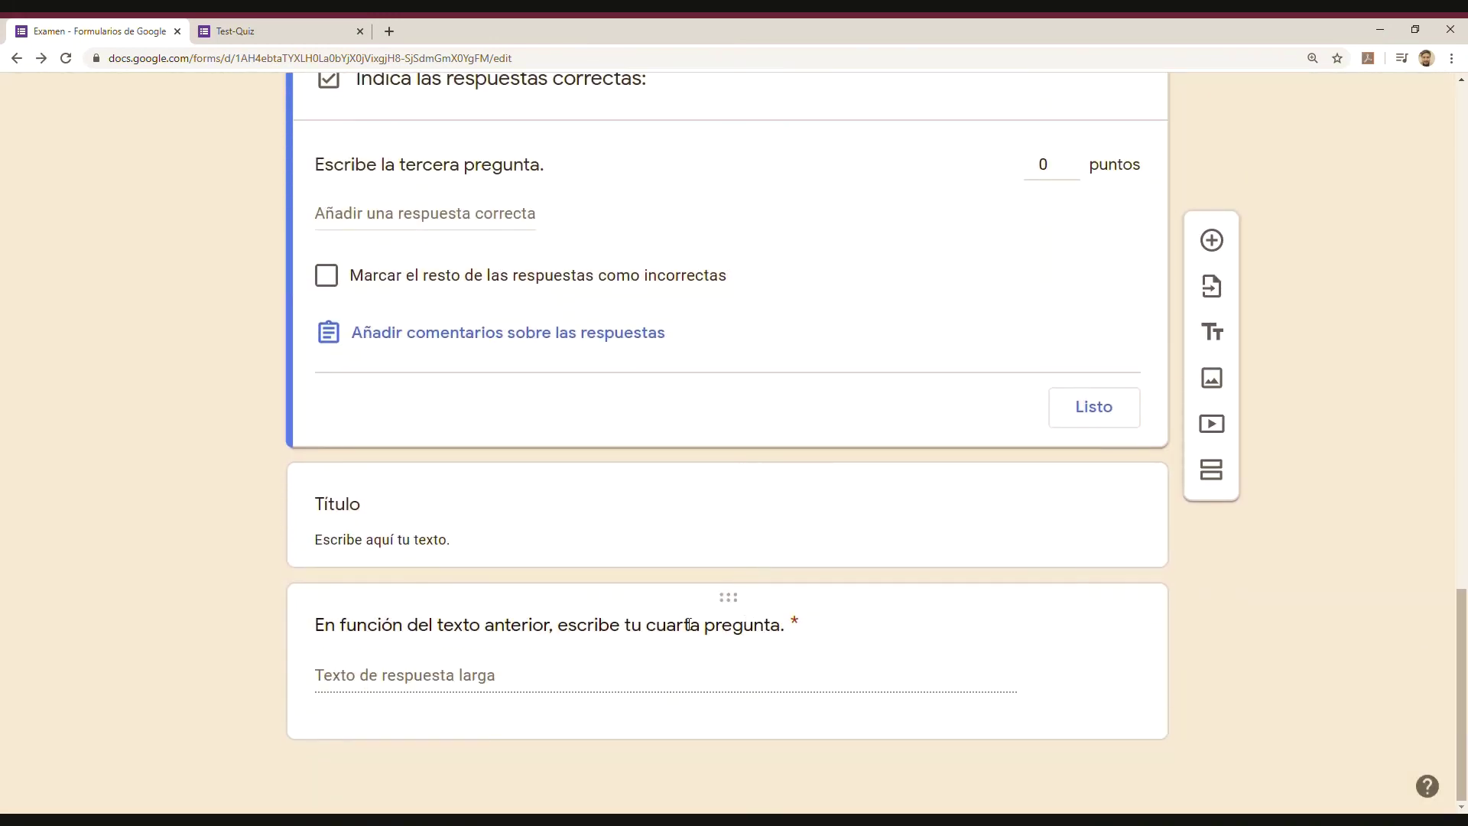
{"action": "left_click", "coordinate": [603, 681]}
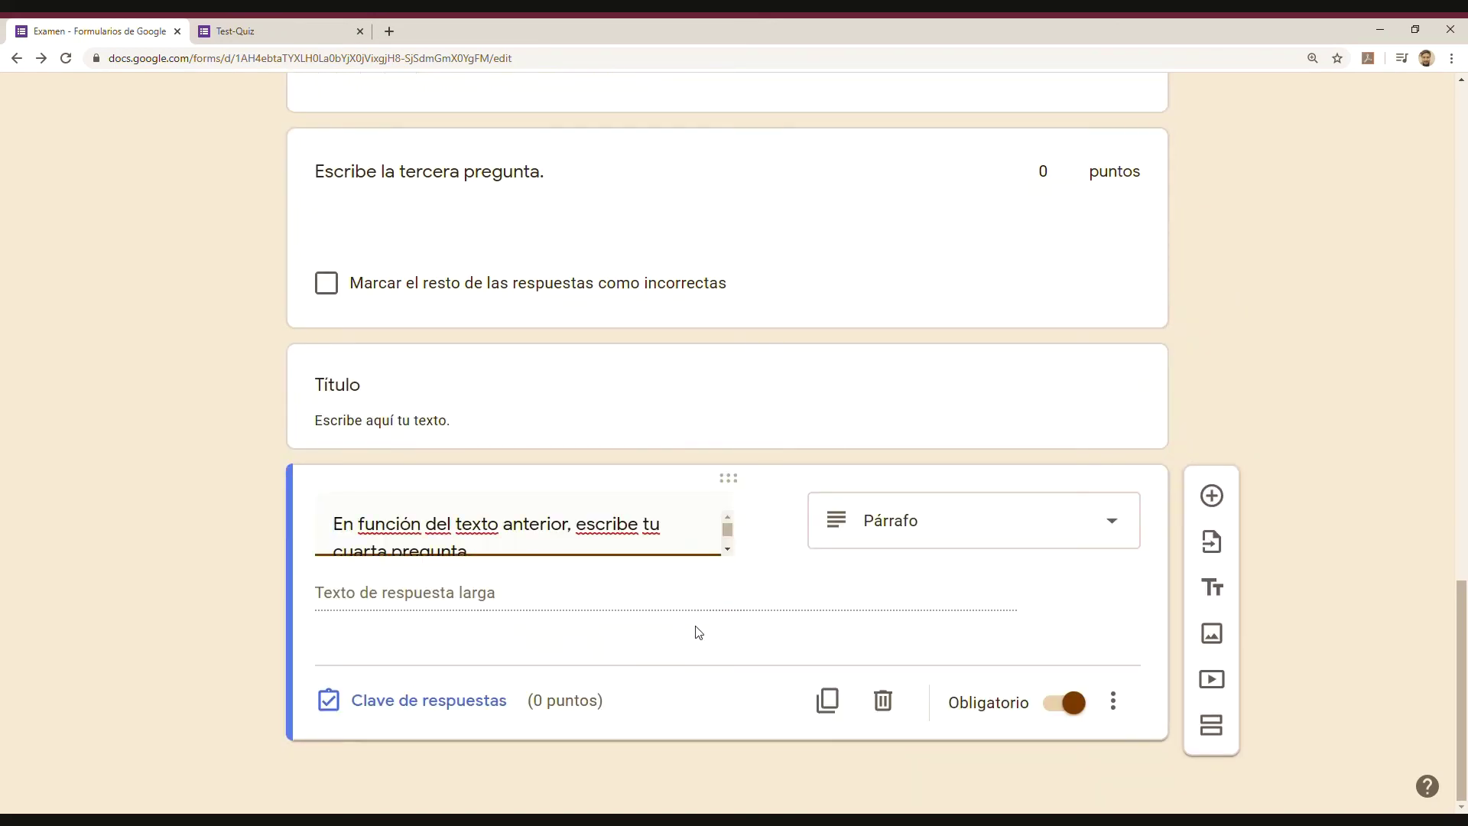
{"action": "left_click_drag", "start_coordinate": [501, 555], "coordinate": [339, 524]}
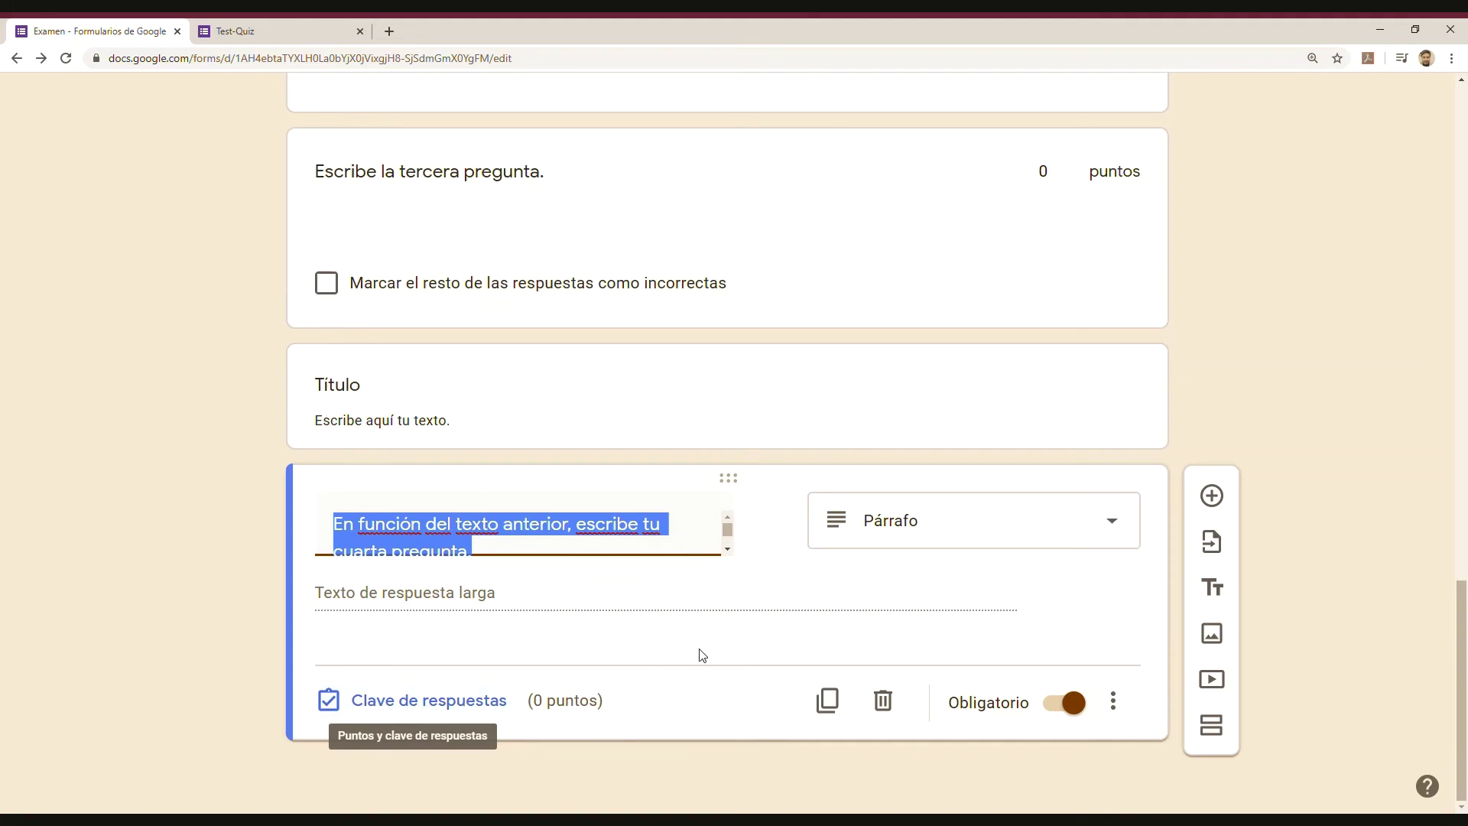
{"action": "scroll", "coordinate": [696, 570], "scroll_direction": "up", "scroll_amount": 5}
{"action": "scroll", "coordinate": [673, 612], "scroll_direction": "down", "scroll_amount": 5}
{"action": "left_click", "coordinate": [482, 701]}
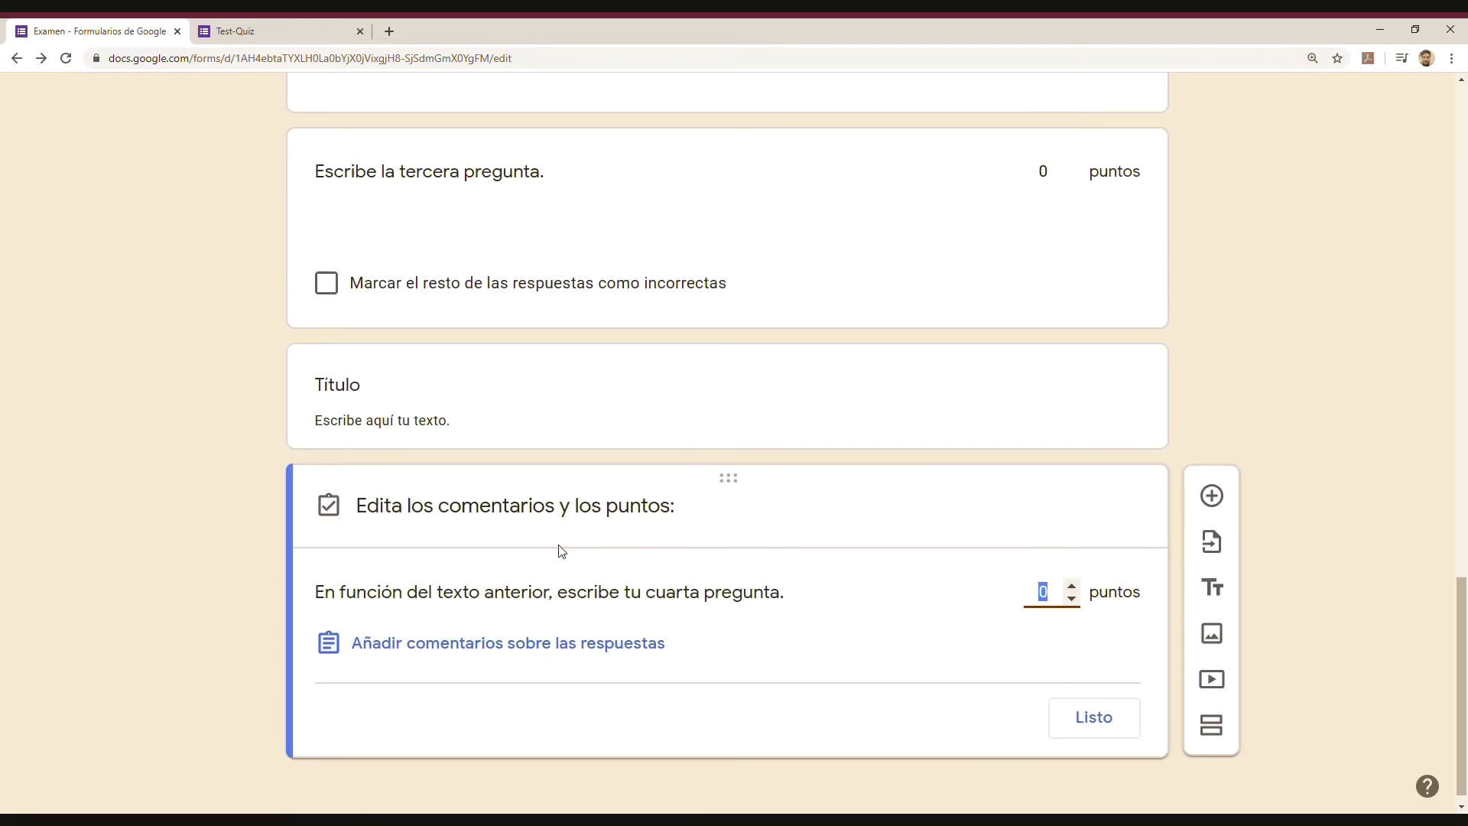
{"action": "scroll", "coordinate": [563, 547], "scroll_direction": "up", "scroll_amount": 5}
{"action": "scroll", "coordinate": [564, 547], "scroll_direction": "down", "scroll_amount": 5}
{"action": "scroll", "coordinate": [956, 646], "scroll_direction": "up", "scroll_amount": 2}
- Set the third question to 10 points and the second question to 2 points in their answer keys
{"action": "left_click", "coordinate": [1052, 434]}
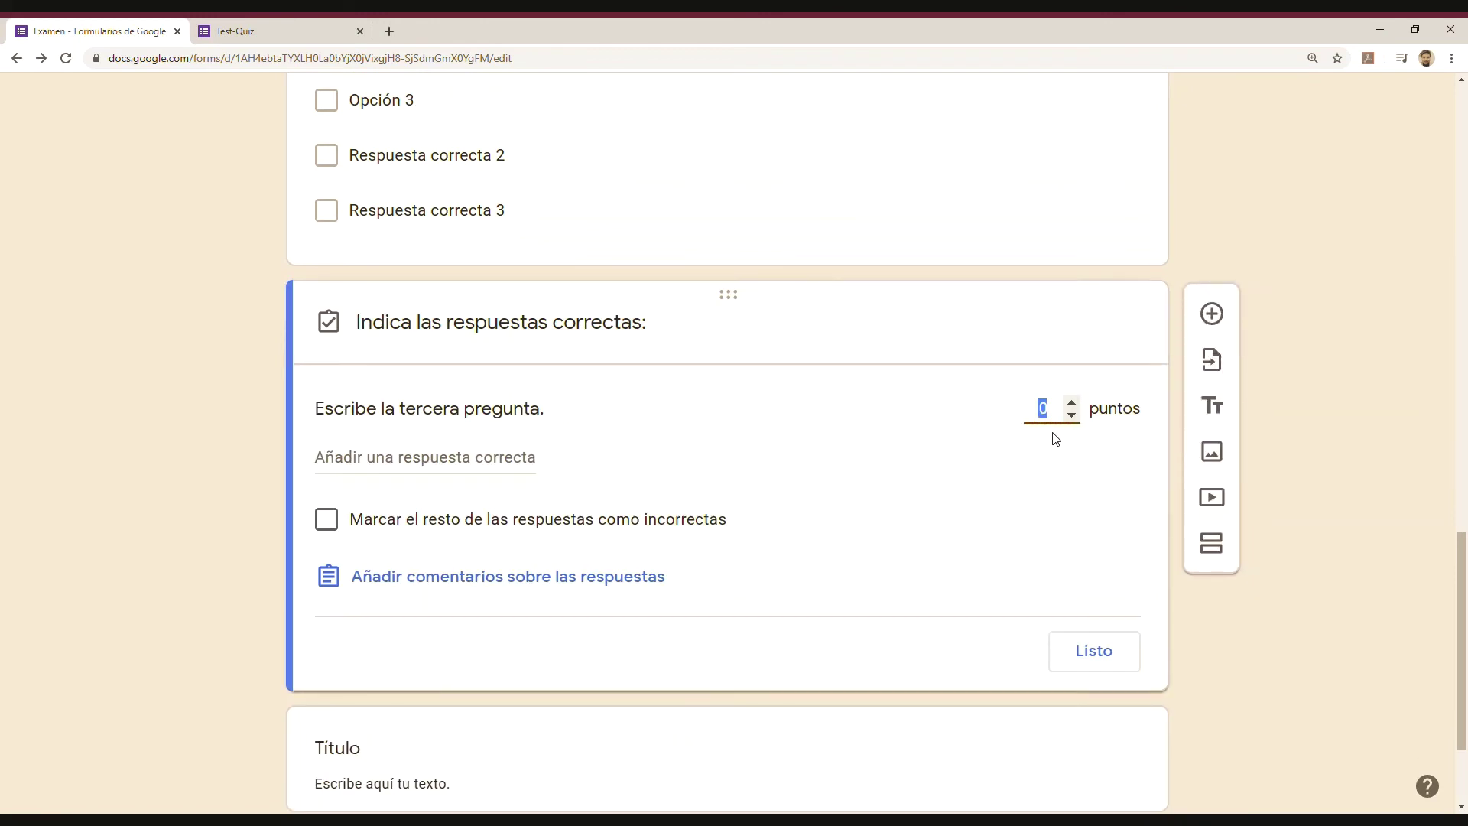
{"action": "scroll", "coordinate": [682, 436], "scroll_direction": "up", "scroll_amount": 4}
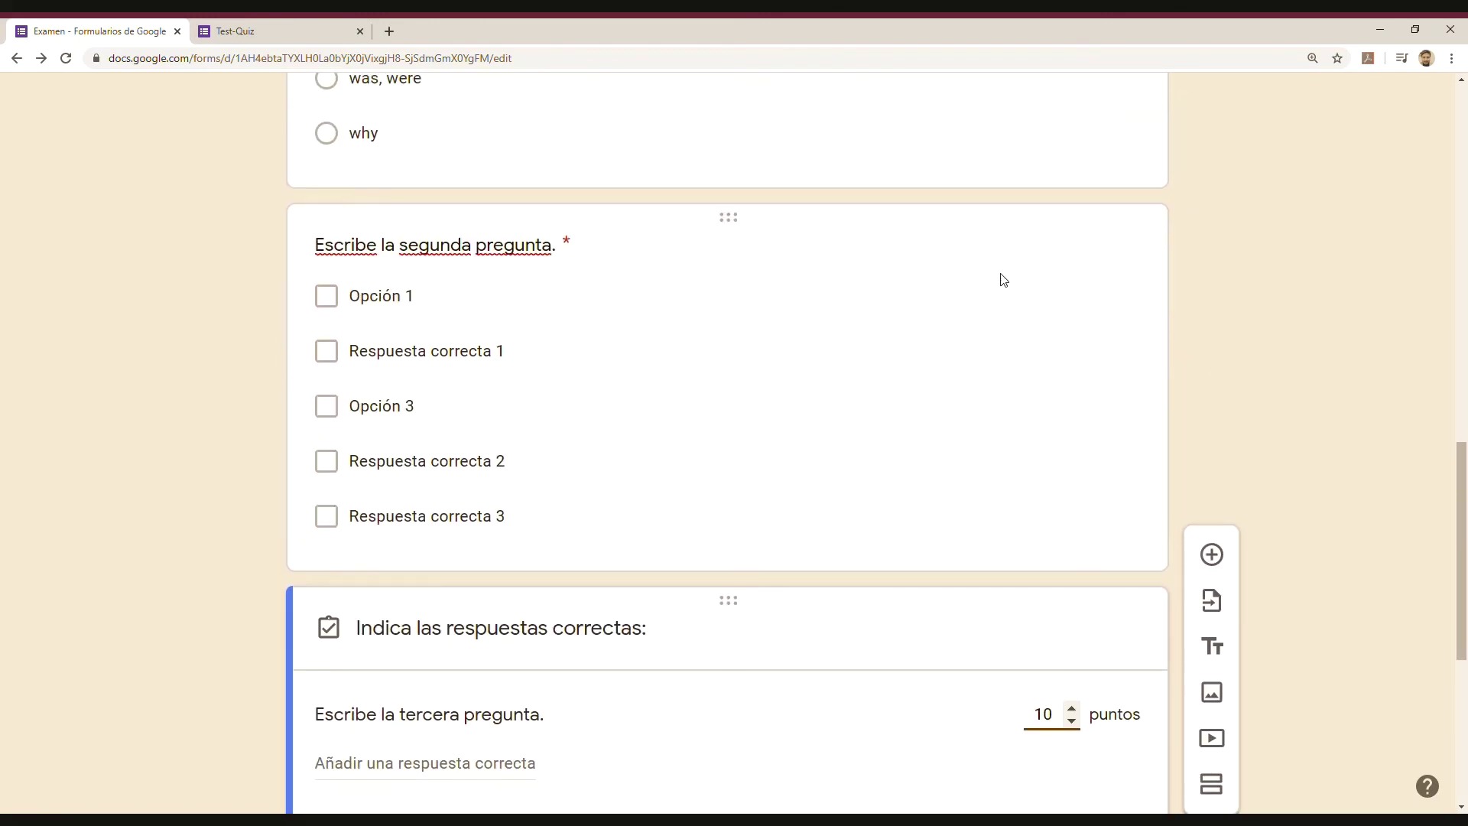
{"action": "left_click", "coordinate": [988, 296]}
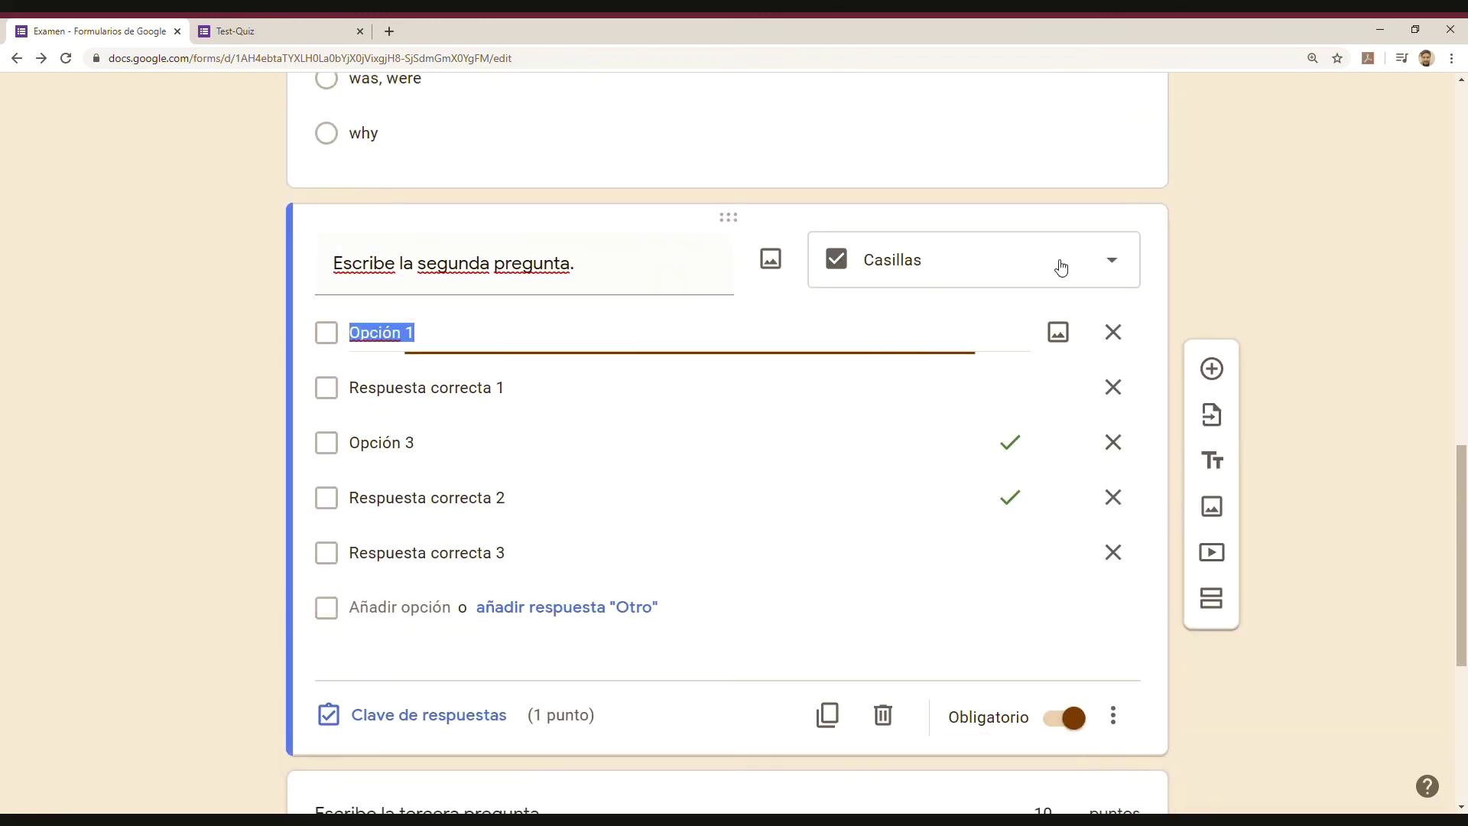
{"action": "left_click", "coordinate": [426, 716]}
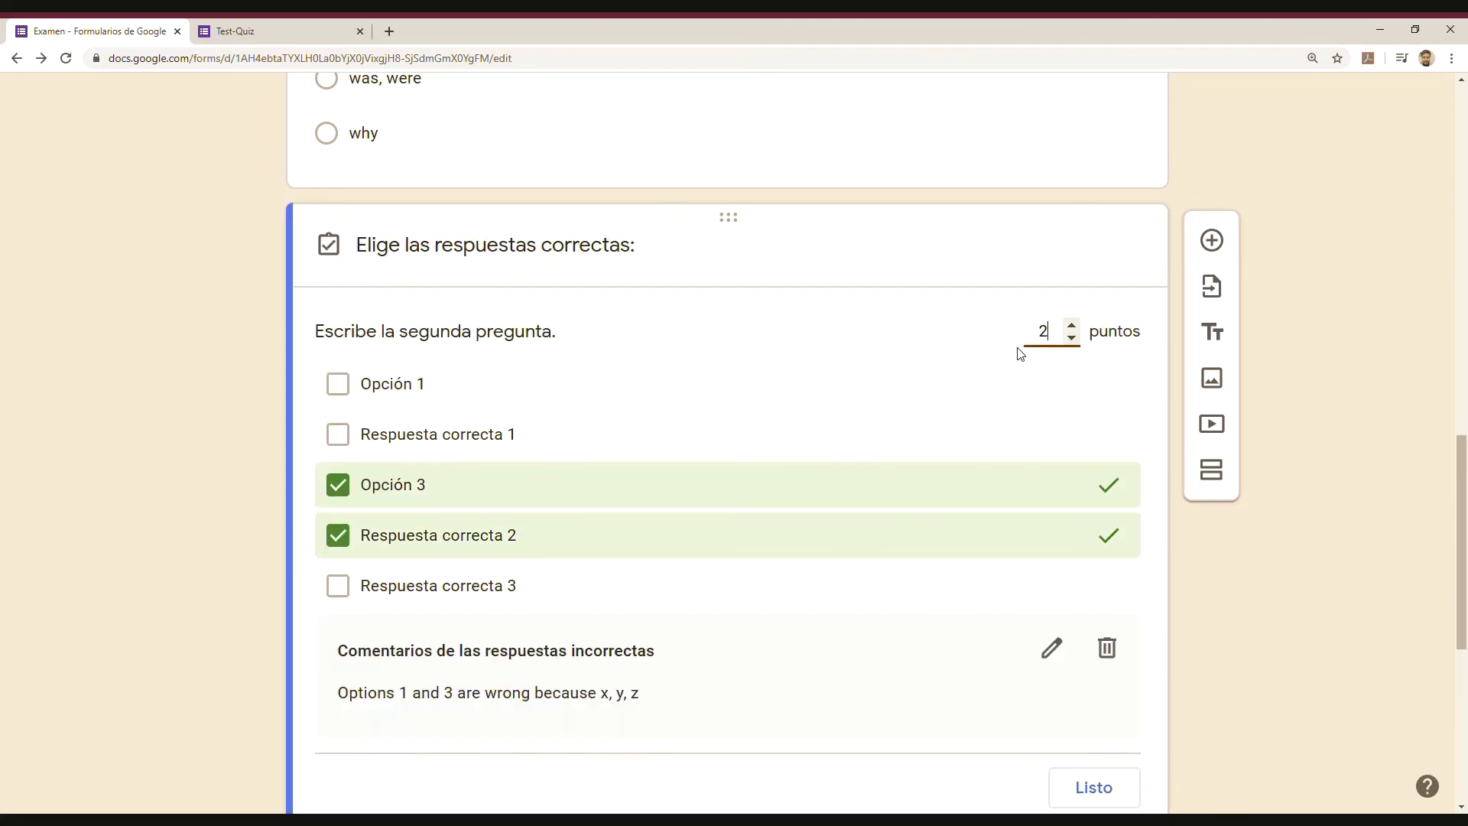
{"action": "scroll", "coordinate": [914, 456], "scroll_direction": "up", "scroll_amount": 6}
{"action": "left_click", "coordinate": [806, 495]}
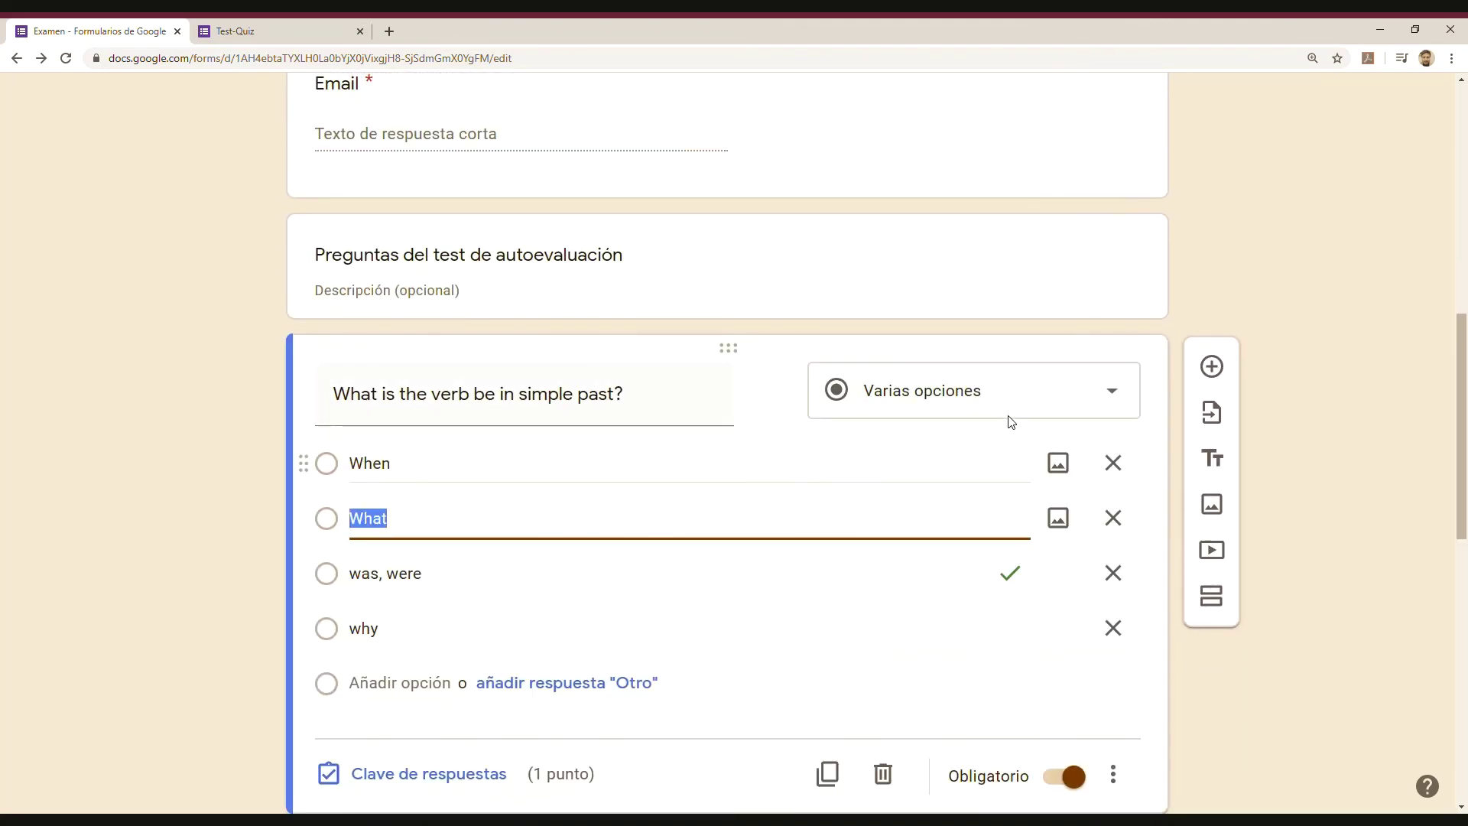
{"action": "left_click", "coordinate": [468, 774]}
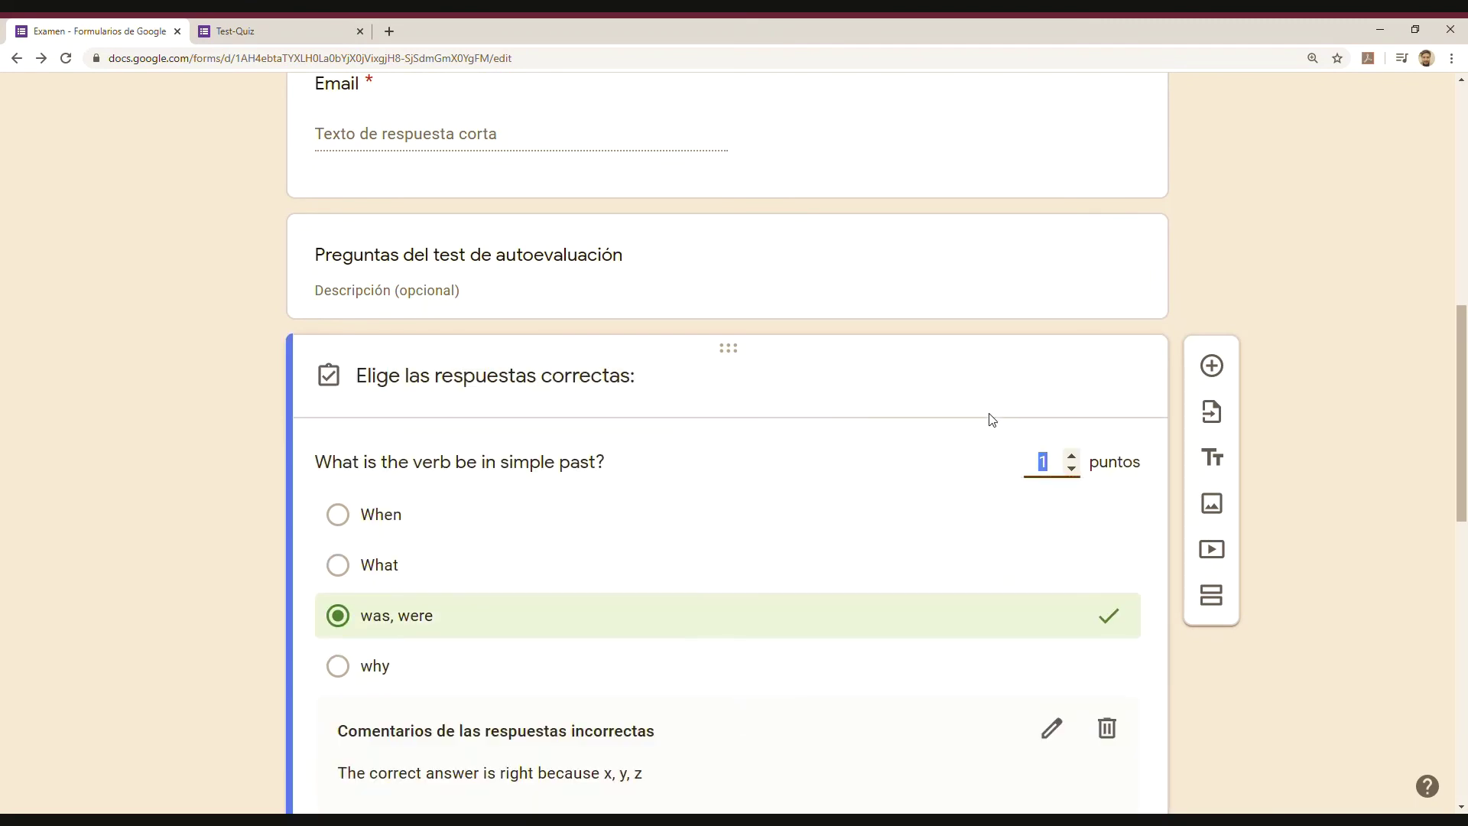
- Scroll through the quiz to confirm it now totals 28 points
{"action": "scroll", "coordinate": [741, 544], "scroll_direction": "up", "scroll_amount": 5}
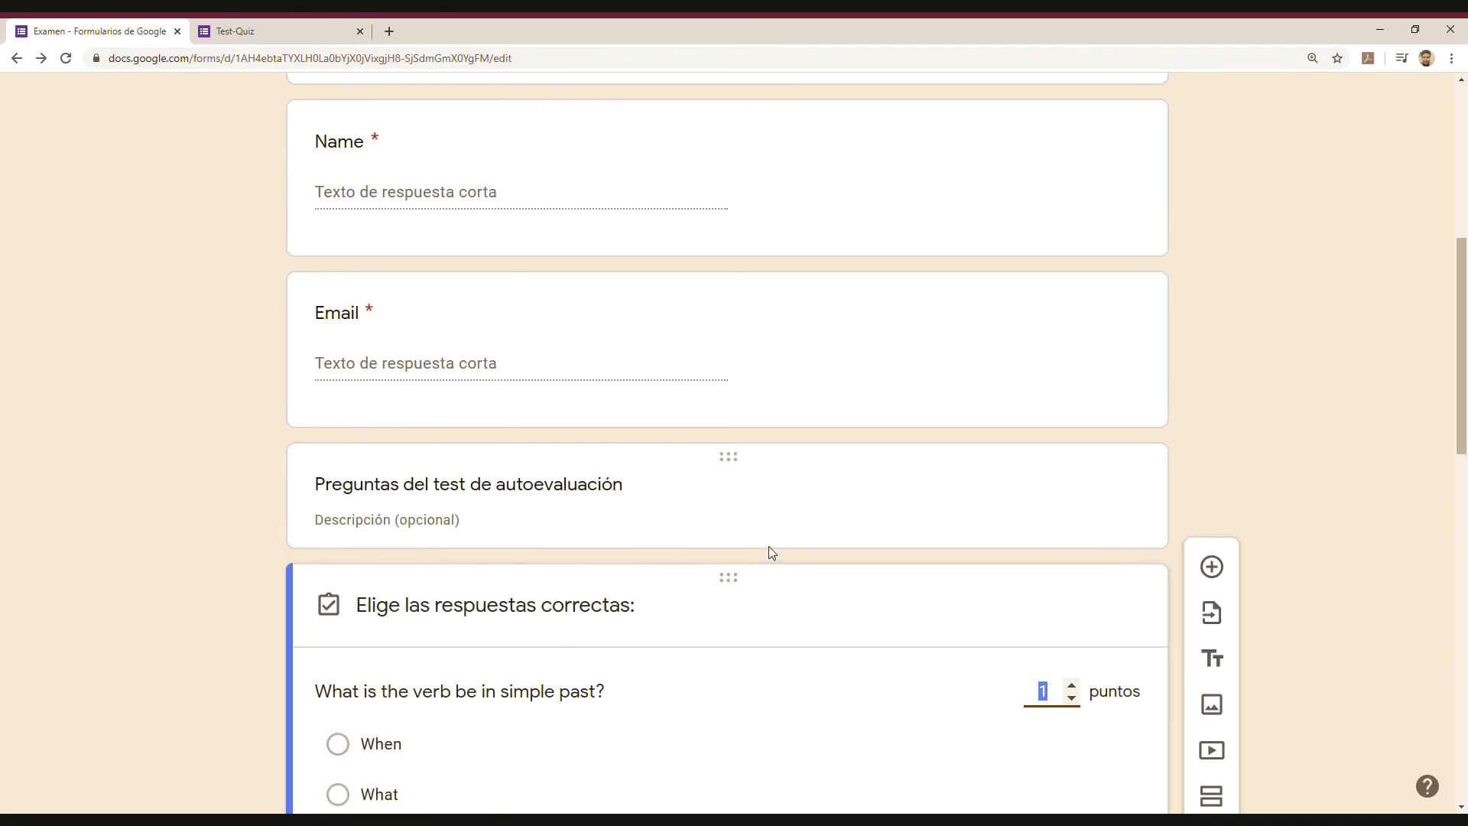
{"action": "scroll", "coordinate": [770, 550], "scroll_direction": "down", "scroll_amount": 4}
{"action": "scroll", "coordinate": [765, 552], "scroll_direction": "down", "scroll_amount": 4}
{"action": "scroll", "coordinate": [765, 551], "scroll_direction": "up", "scroll_amount": 12}
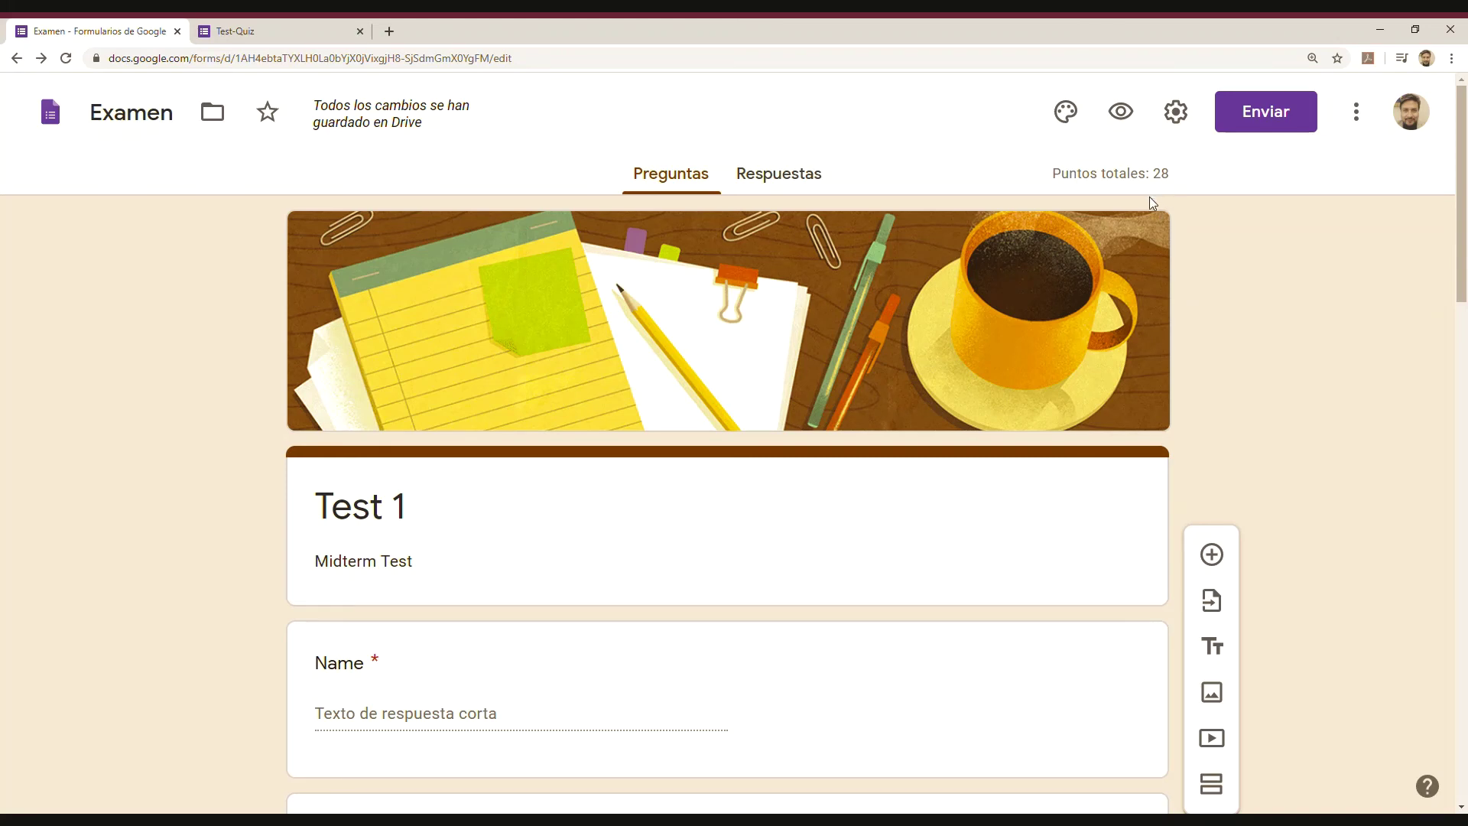
{"action": "scroll", "coordinate": [906, 564], "scroll_direction": "down", "scroll_amount": 15}
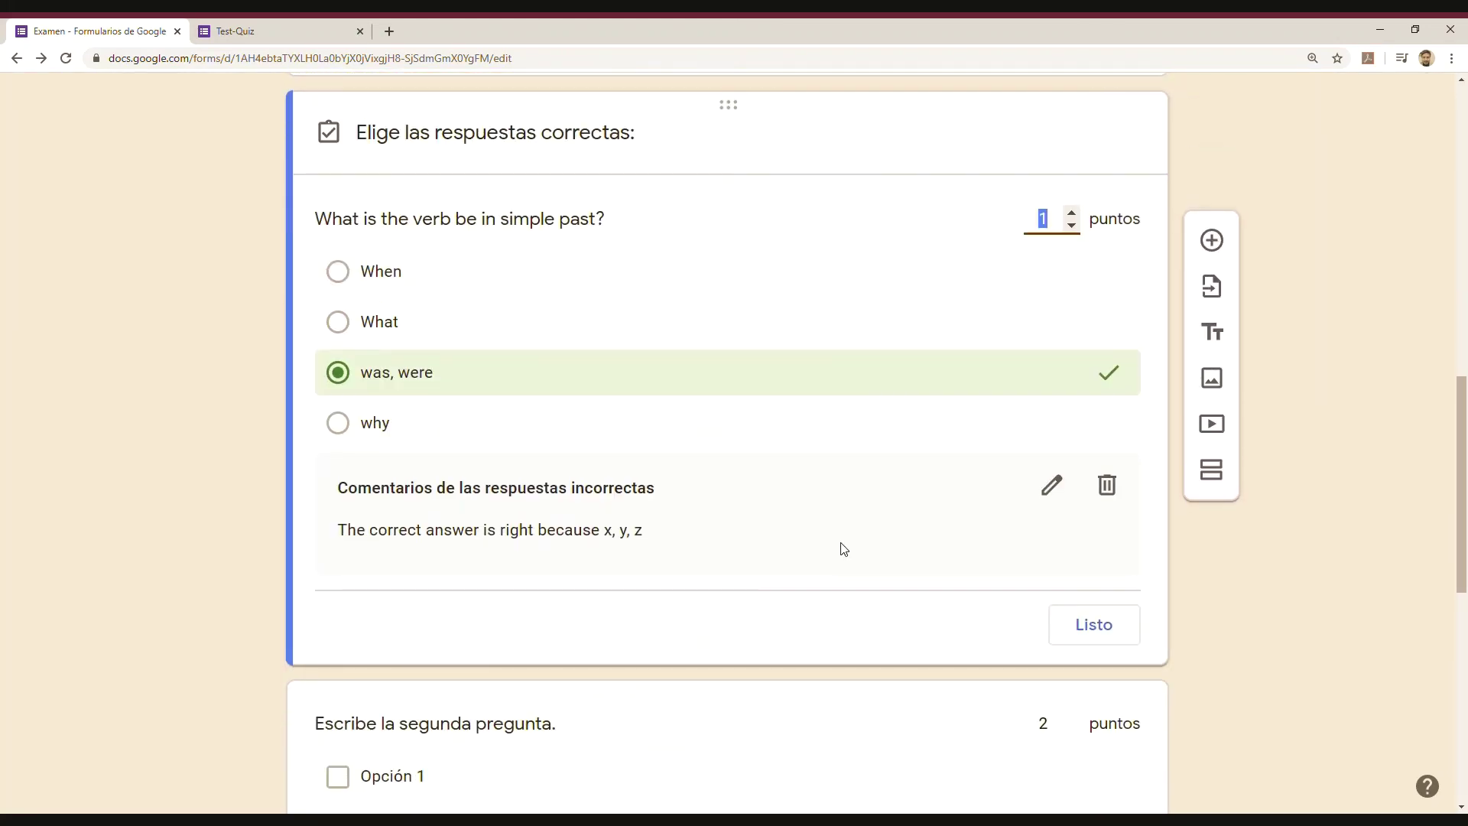
{"action": "scroll", "coordinate": [842, 552], "scroll_direction": "down", "scroll_amount": 5}
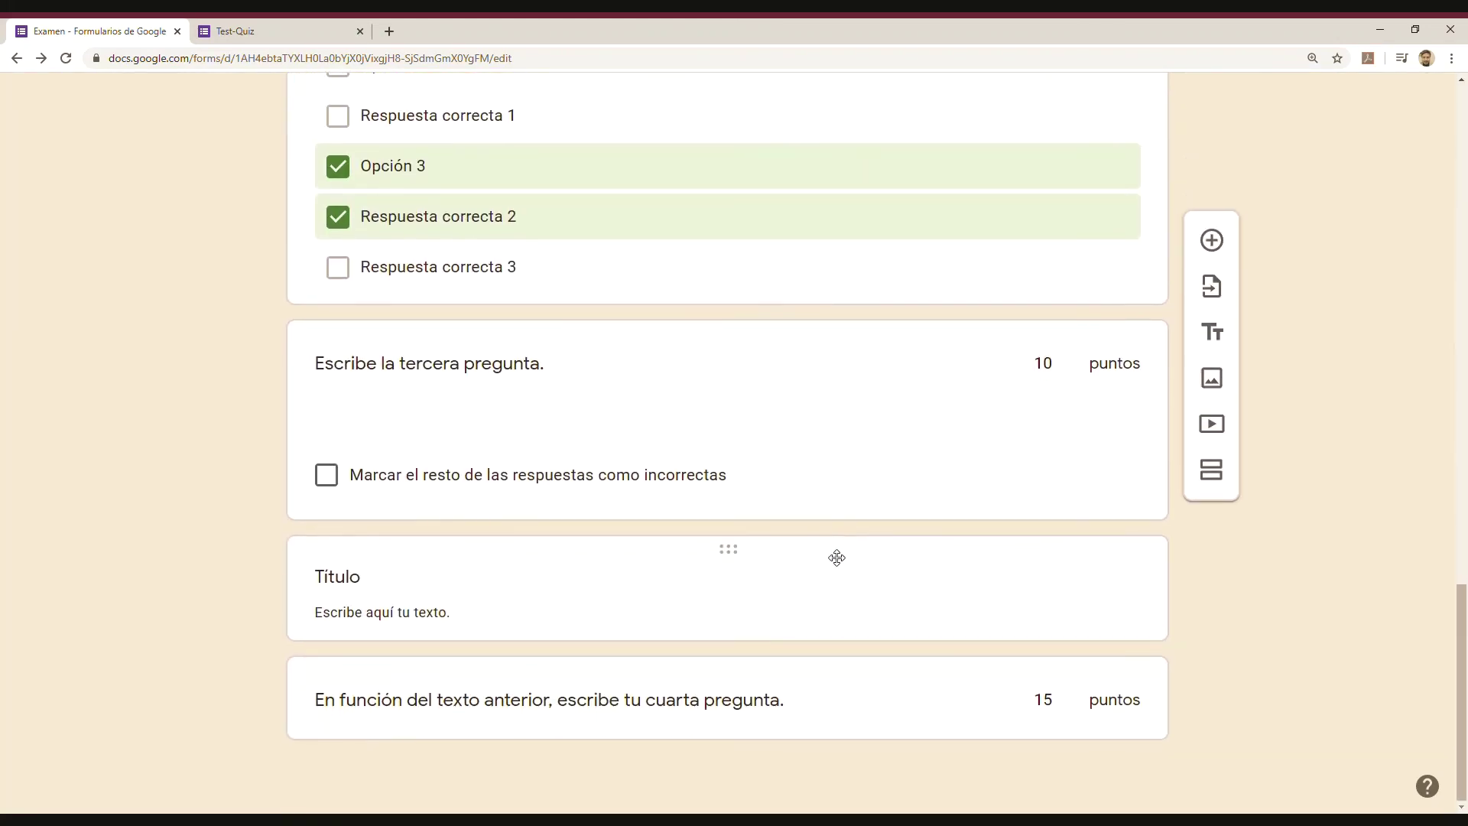
{"action": "scroll", "coordinate": [837, 556], "scroll_direction": "up", "scroll_amount": 8}
{"action": "scroll", "coordinate": [837, 558], "scroll_direction": "up", "scroll_amount": 13}
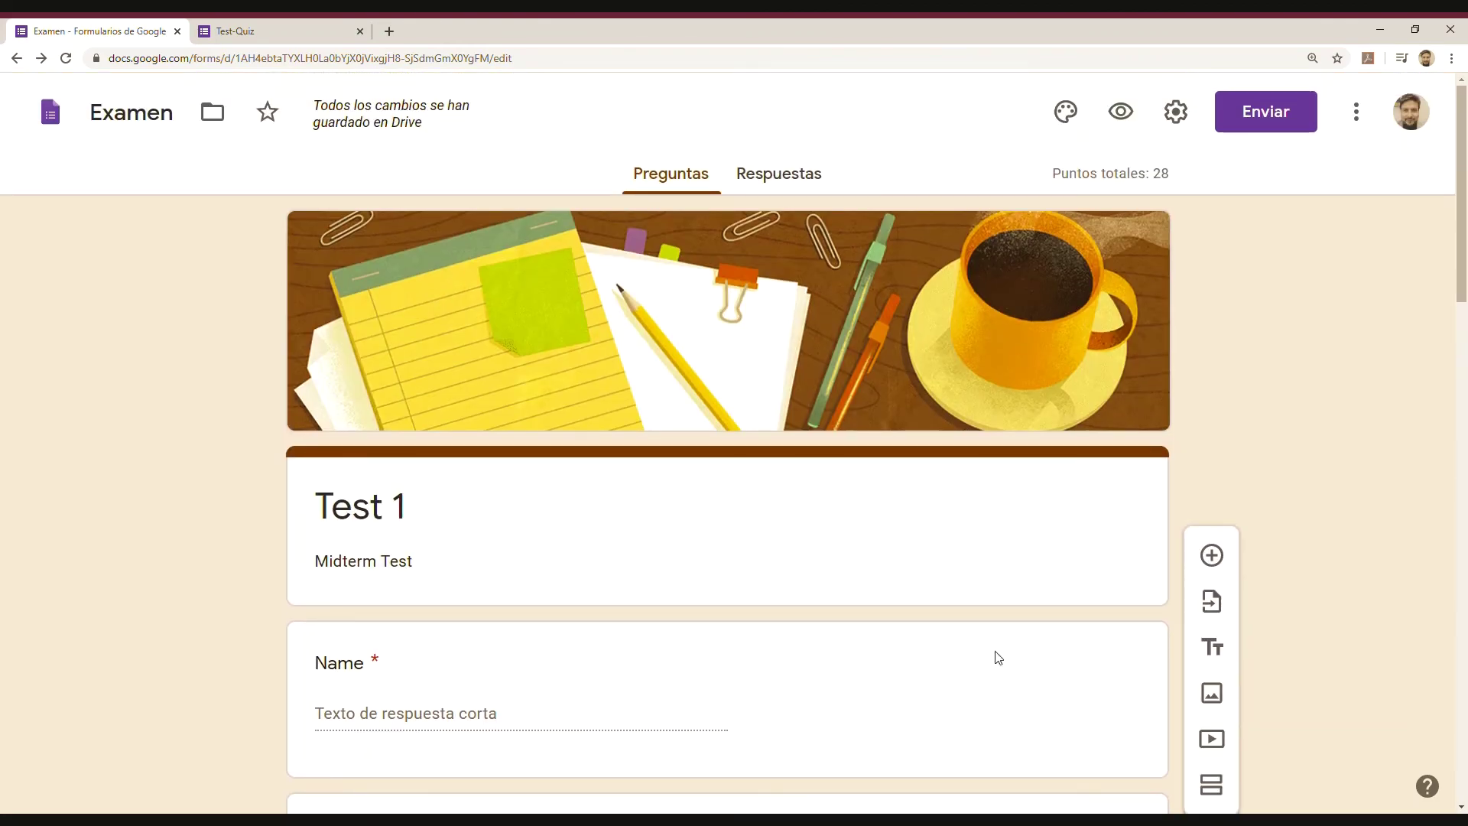
{"action": "scroll", "coordinate": [998, 658], "scroll_direction": "down", "scroll_amount": 11}
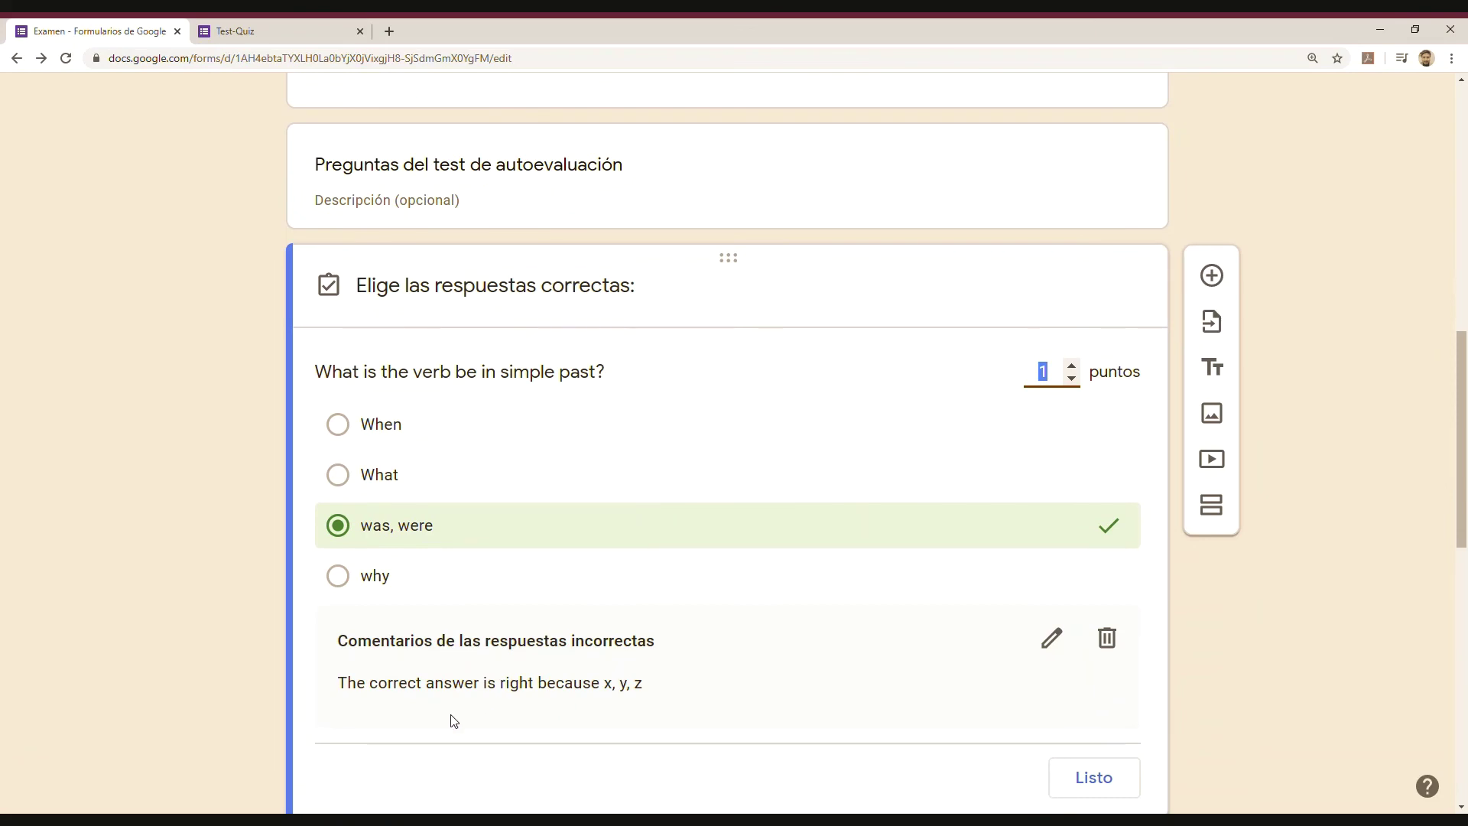
{"action": "scroll", "coordinate": [767, 655], "scroll_direction": "up", "scroll_amount": 11}
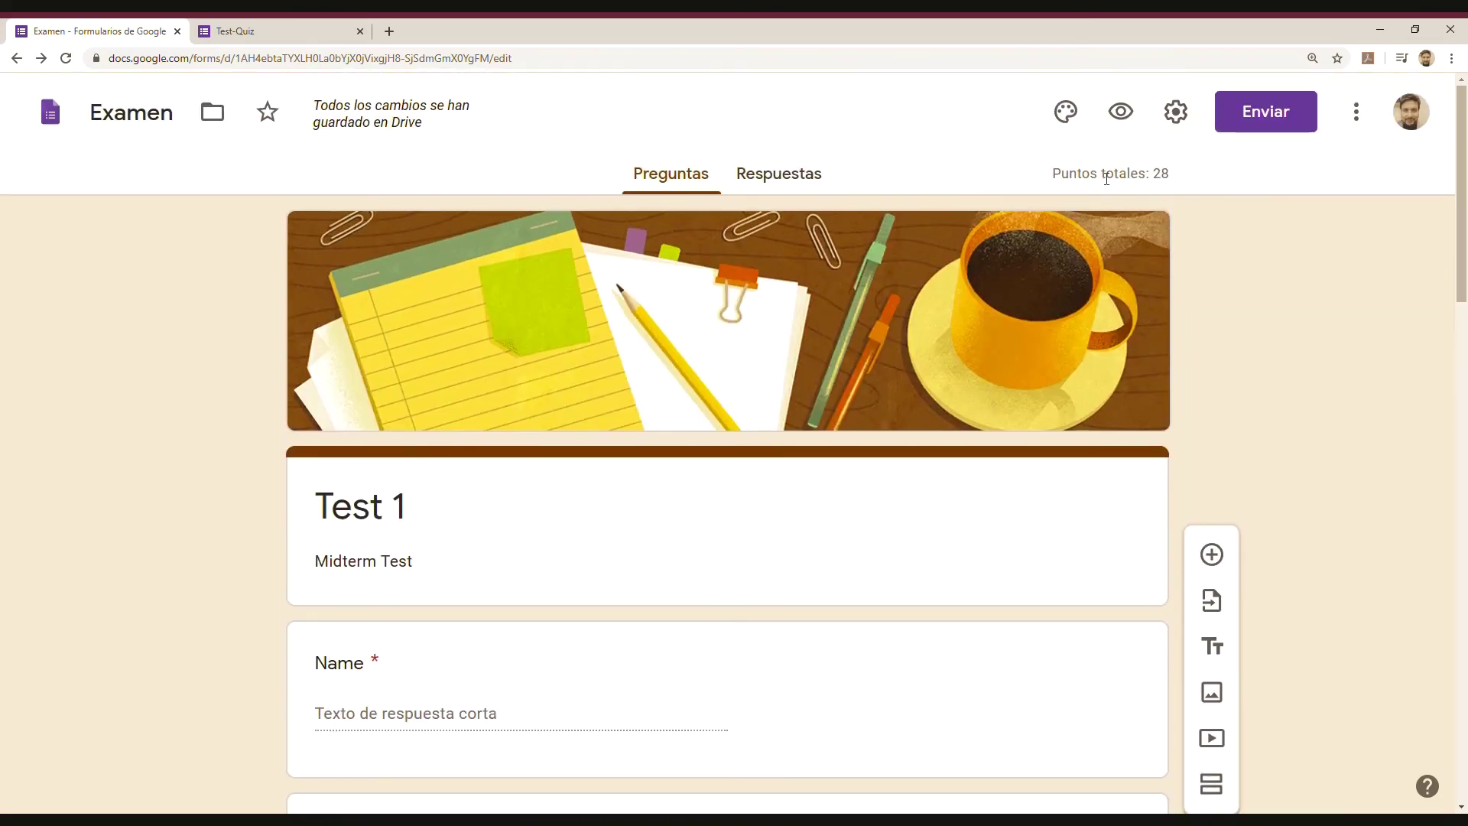
{"action": "left_click", "coordinate": [1131, 121]}
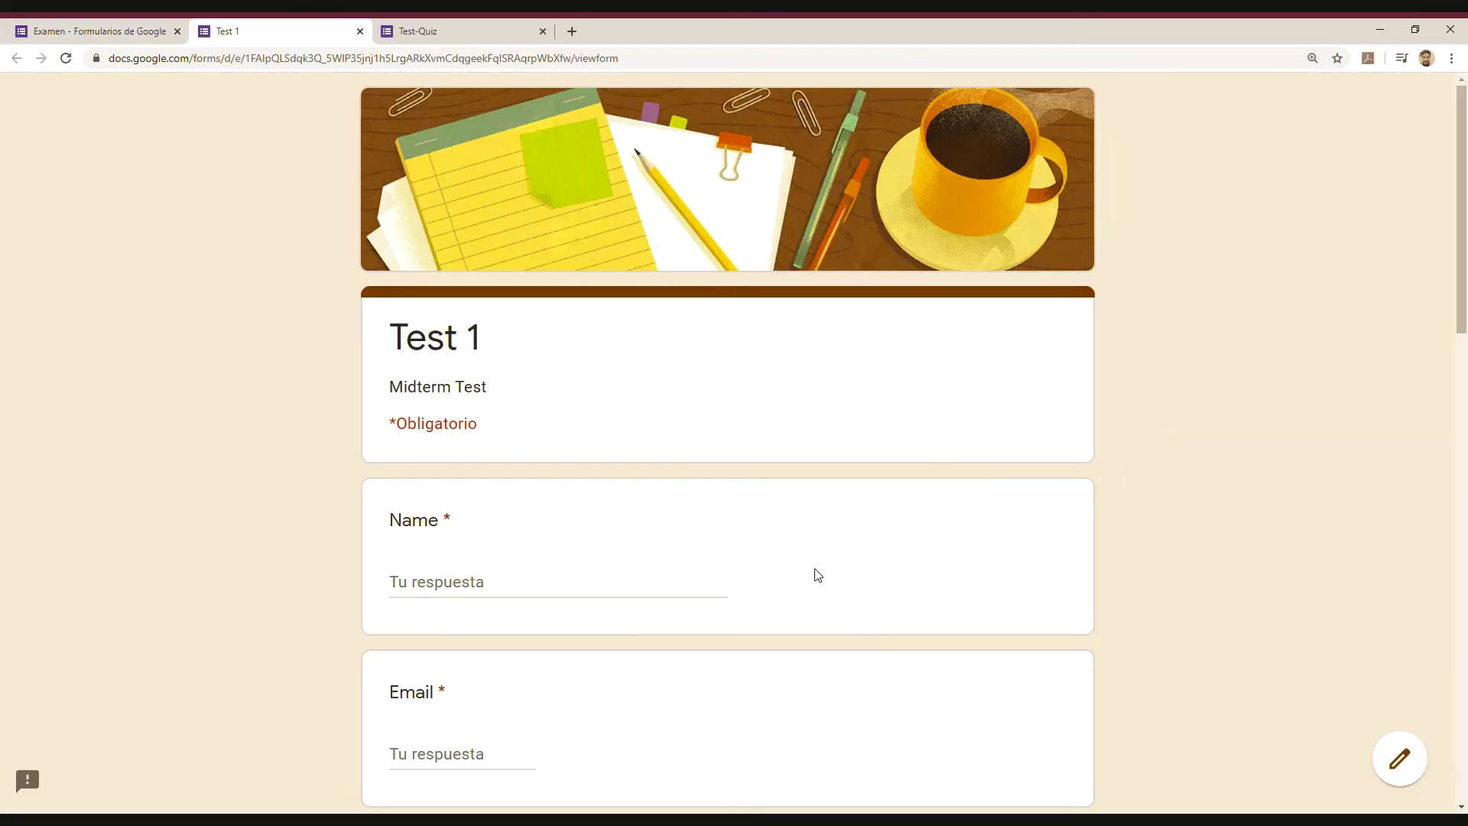
{"action": "scroll", "coordinate": [912, 613], "scroll_direction": "down", "scroll_amount": 14}
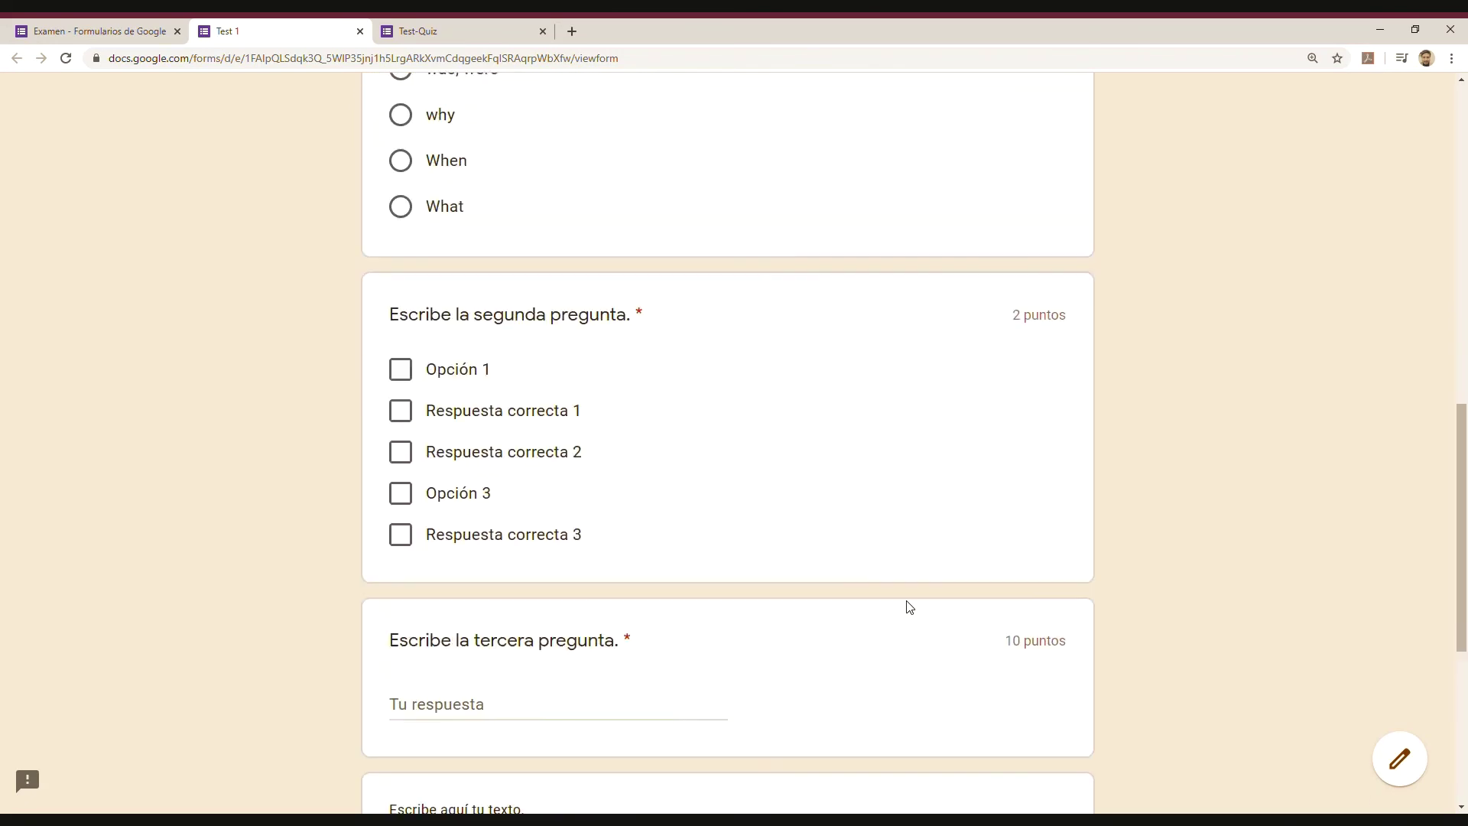
{"action": "scroll", "coordinate": [909, 607], "scroll_direction": "down", "scroll_amount": 4}
{"action": "scroll", "coordinate": [905, 604], "scroll_direction": "up", "scroll_amount": 11}
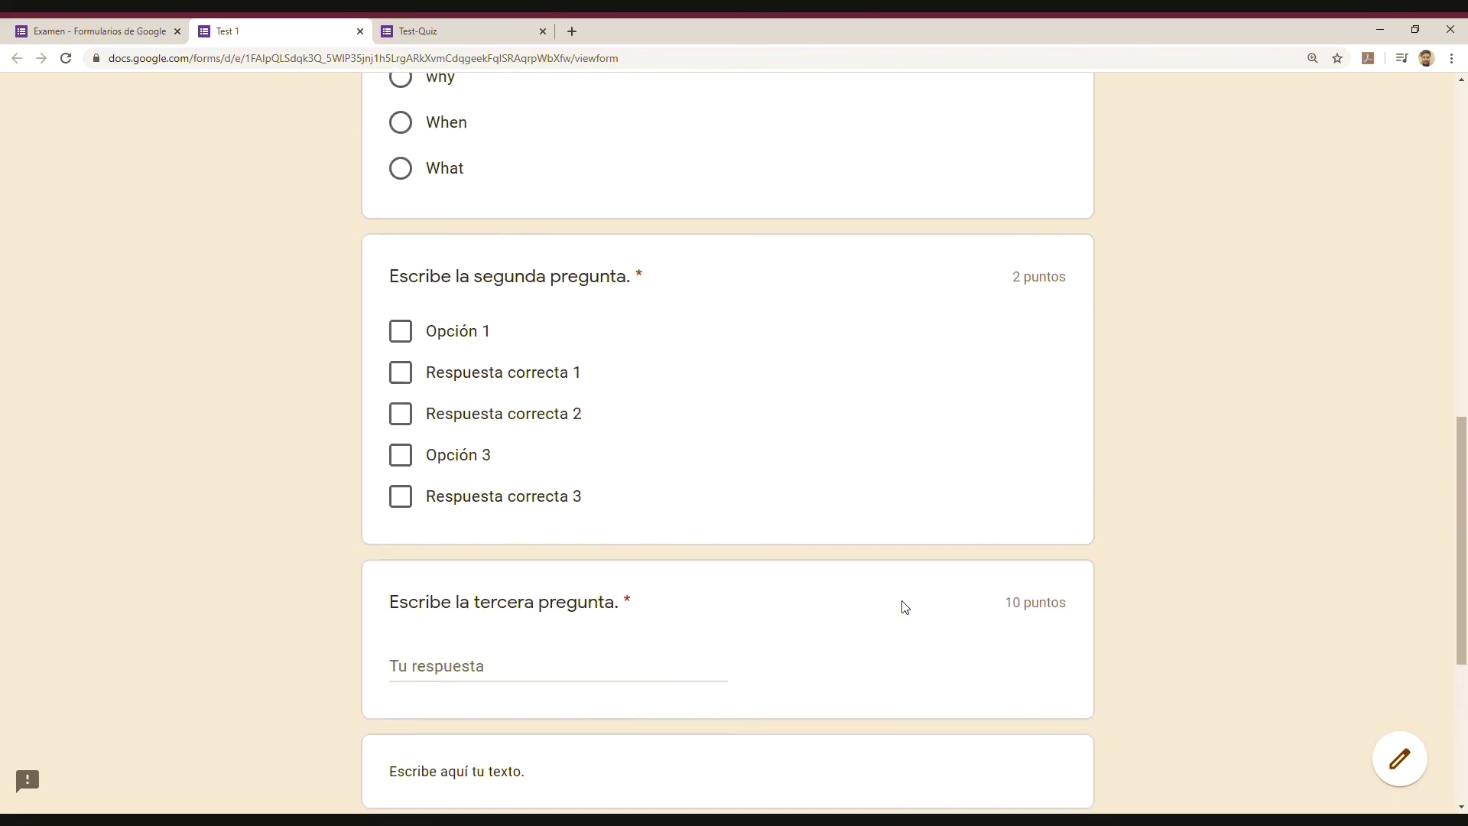
{"action": "scroll", "coordinate": [902, 605], "scroll_direction": "up", "scroll_amount": 7}
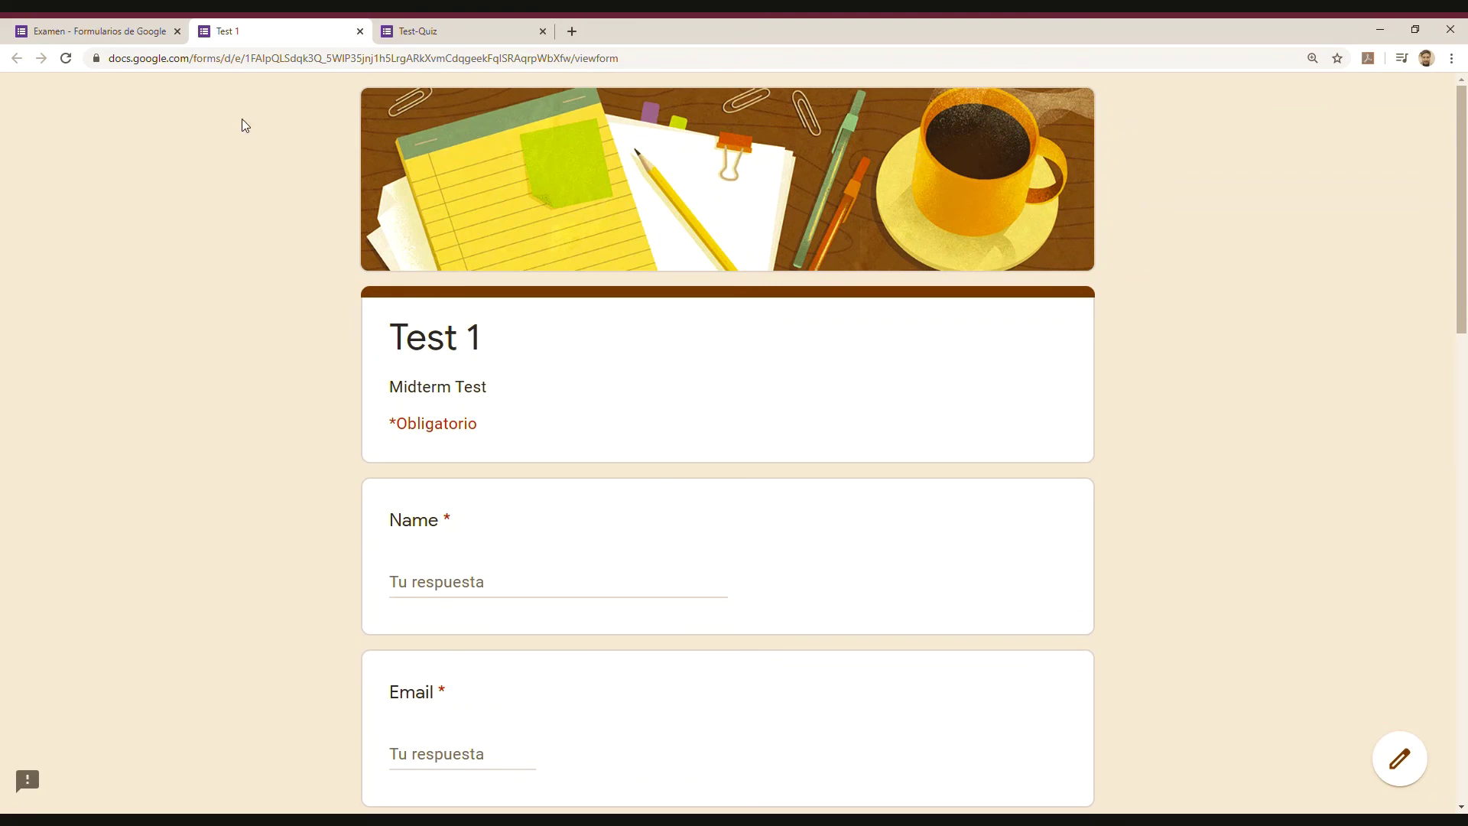
- Move the English verb question last, the text block above Name, and question two below three
{"action": "left_click", "coordinate": [95, 32]}
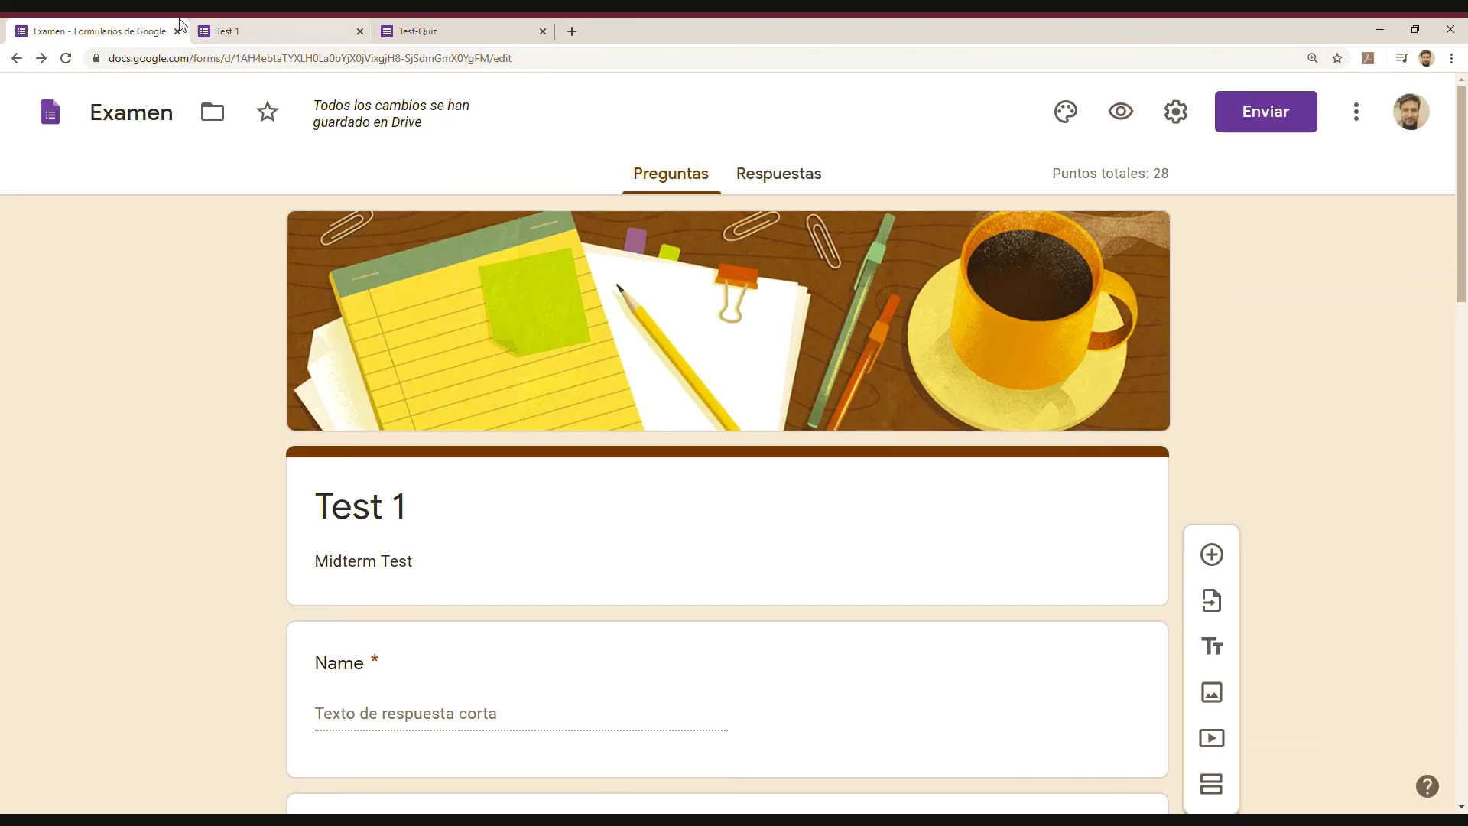
{"action": "scroll", "coordinate": [551, 489], "scroll_direction": "down", "scroll_amount": 9}
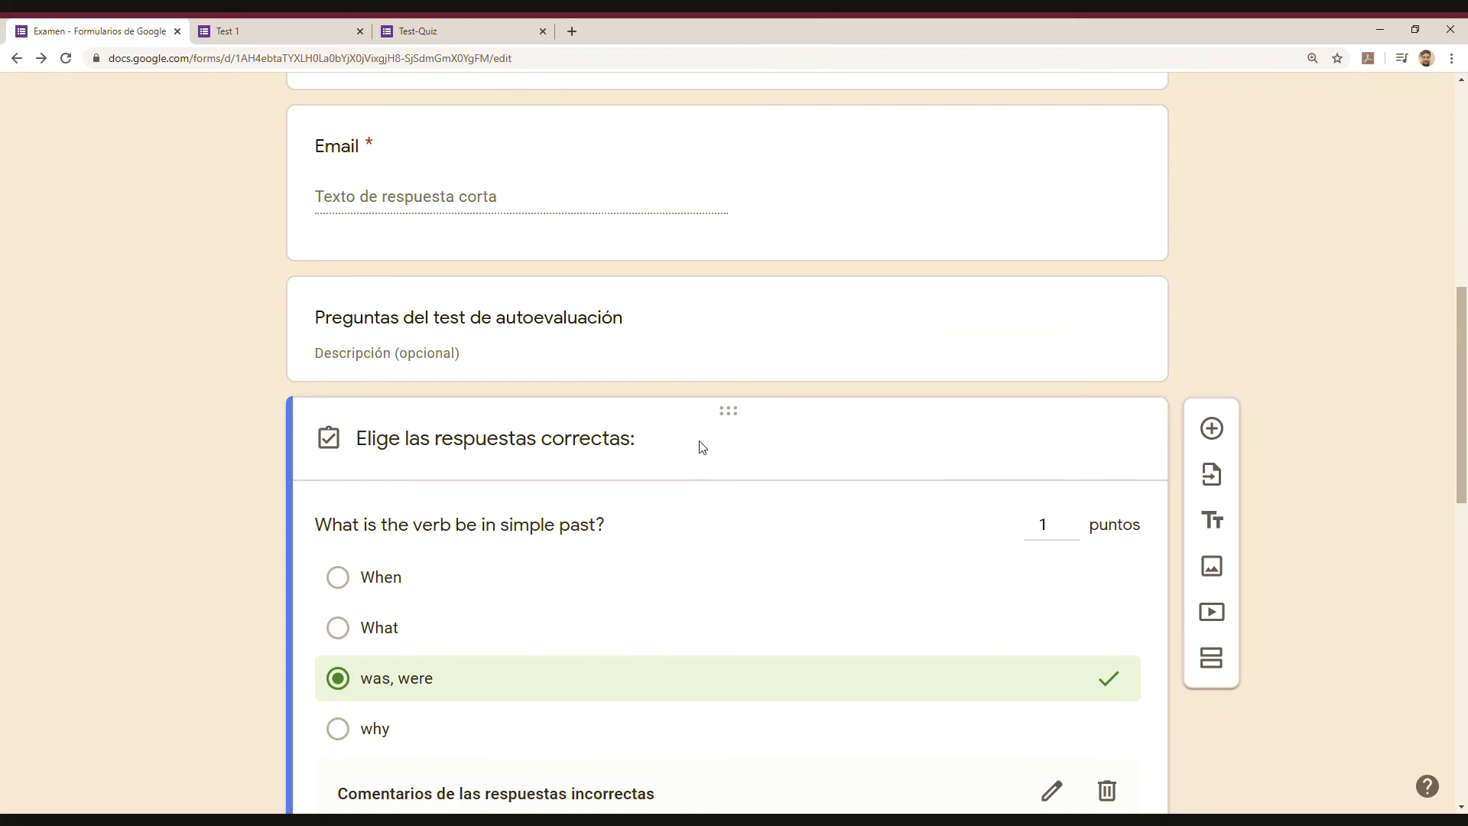
{"action": "left_click_drag", "start_coordinate": [728, 410], "coordinate": [780, 632]}
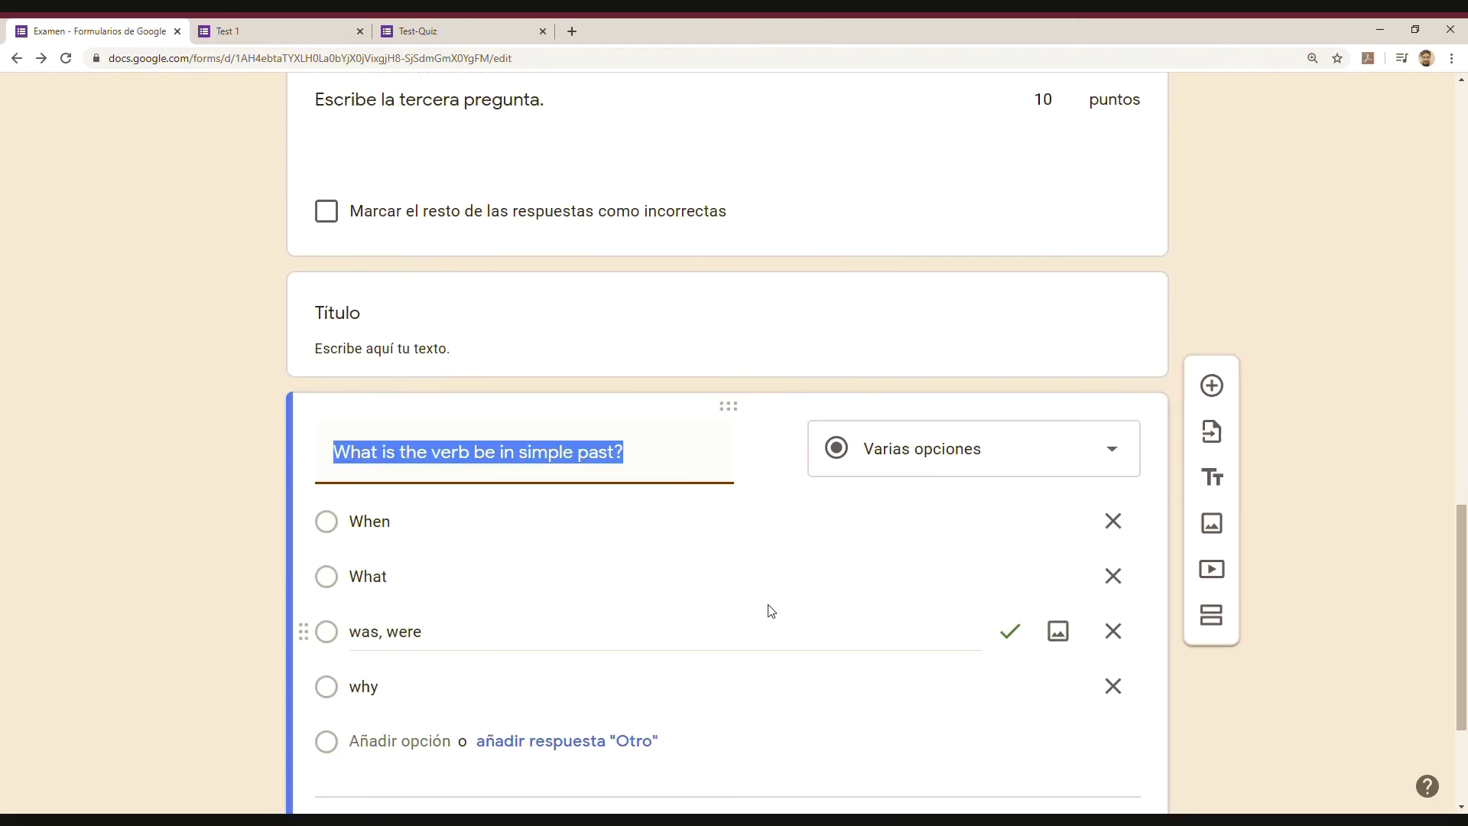
{"action": "left_click_drag", "start_coordinate": [739, 295], "coordinate": [718, 489]}
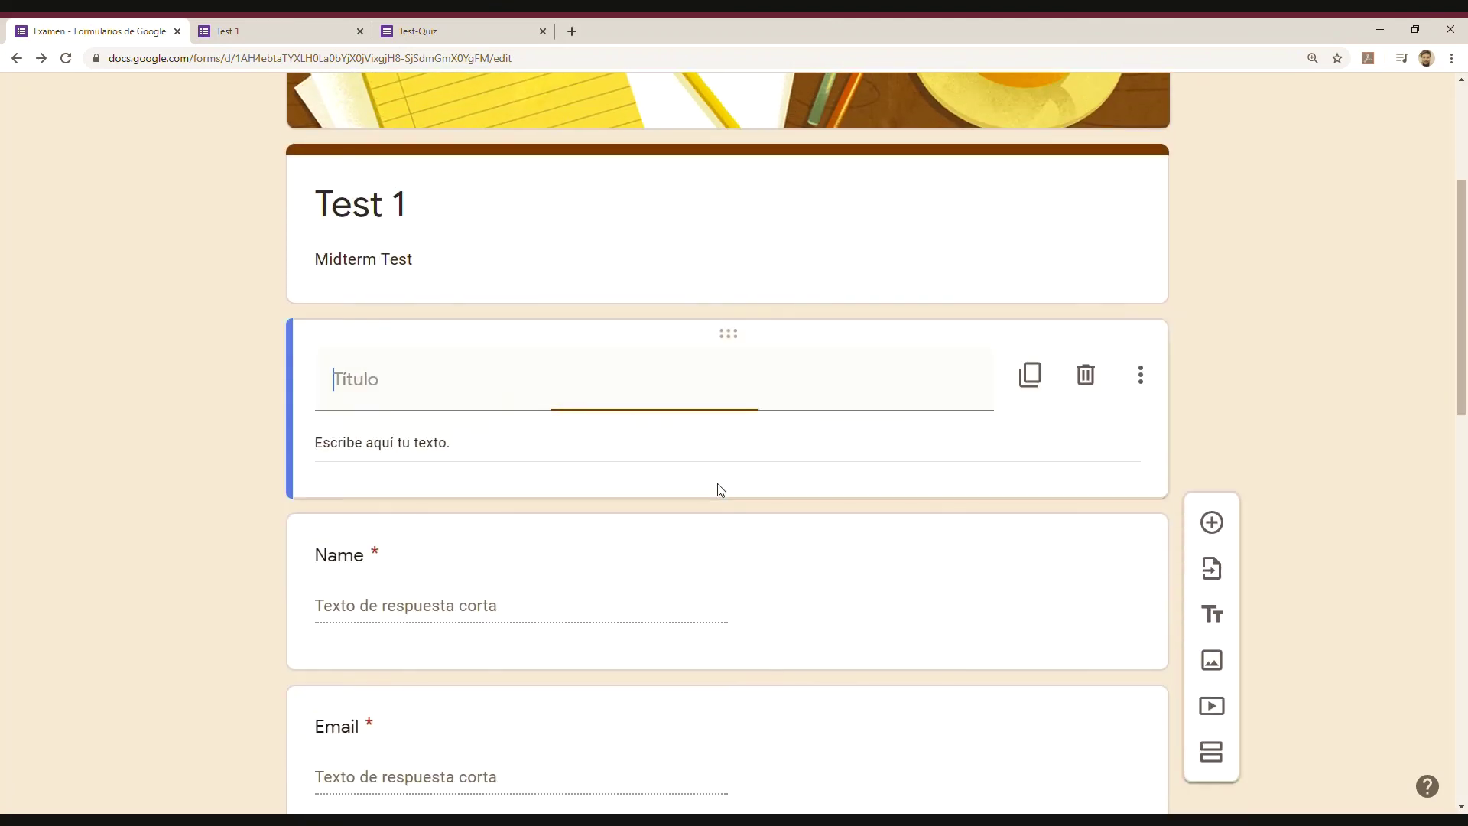
{"action": "scroll", "coordinate": [688, 534], "scroll_direction": "down", "scroll_amount": 9}
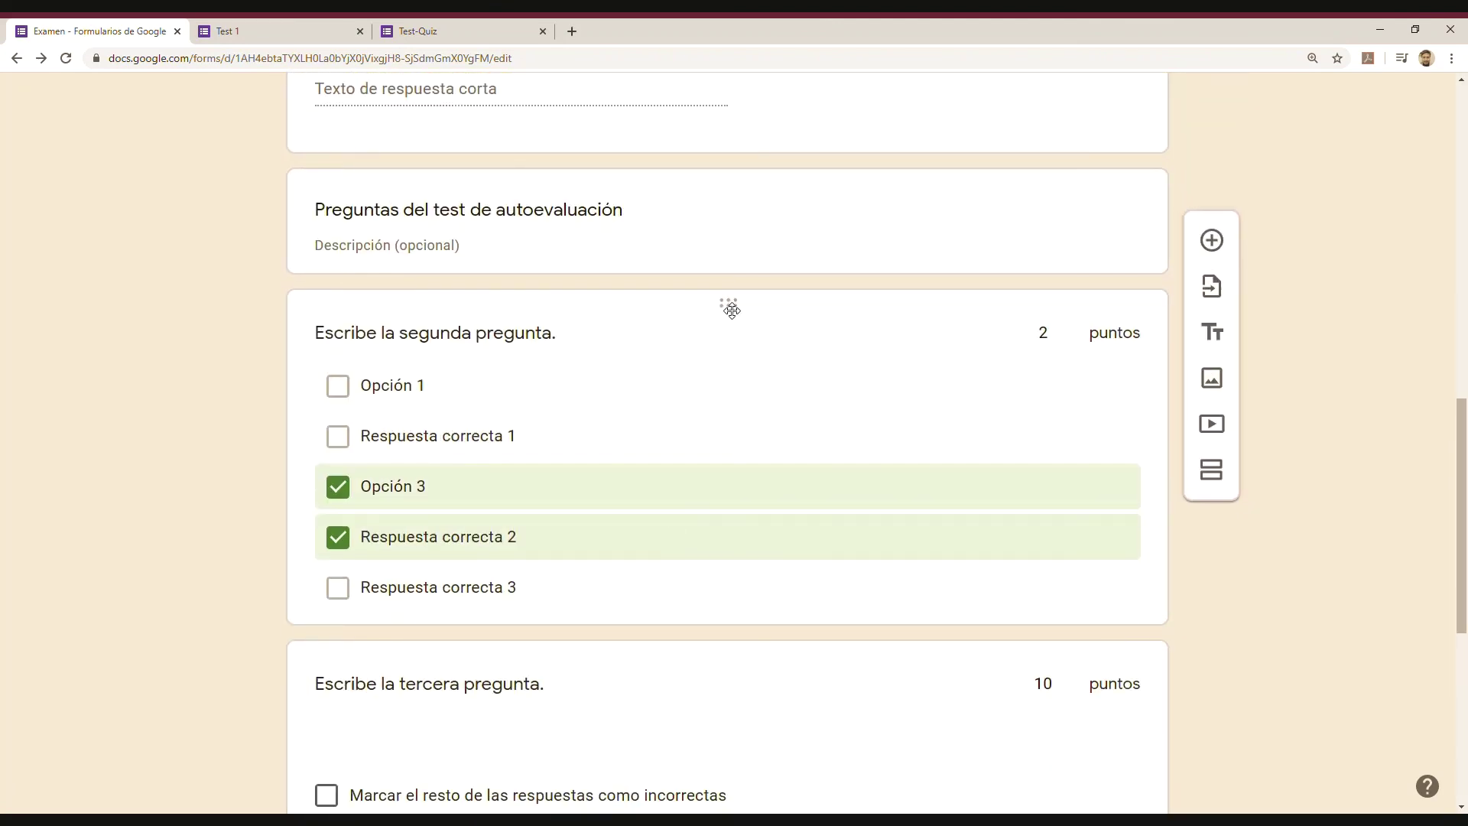
{"action": "left_click_drag", "start_coordinate": [731, 308], "coordinate": [757, 682]}
{"action": "scroll", "coordinate": [741, 616], "scroll_direction": "down", "scroll_amount": 6}
{"action": "scroll", "coordinate": [803, 647], "scroll_direction": "down", "scroll_amount": 2}
{"action": "scroll", "coordinate": [787, 631], "scroll_direction": "up", "scroll_amount": 20}
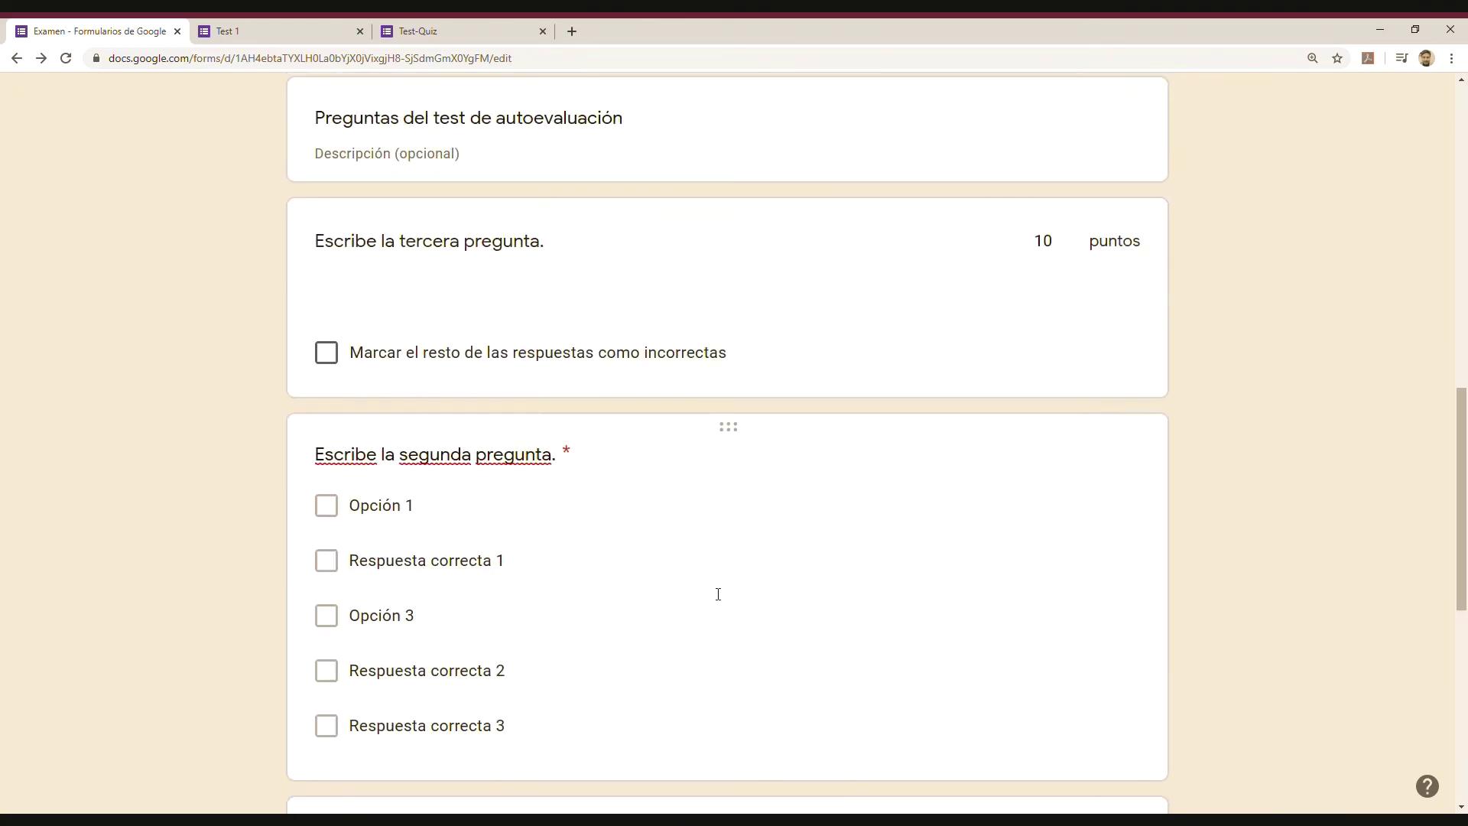
{"action": "scroll", "coordinate": [832, 424], "scroll_direction": "up", "scroll_amount": 1}
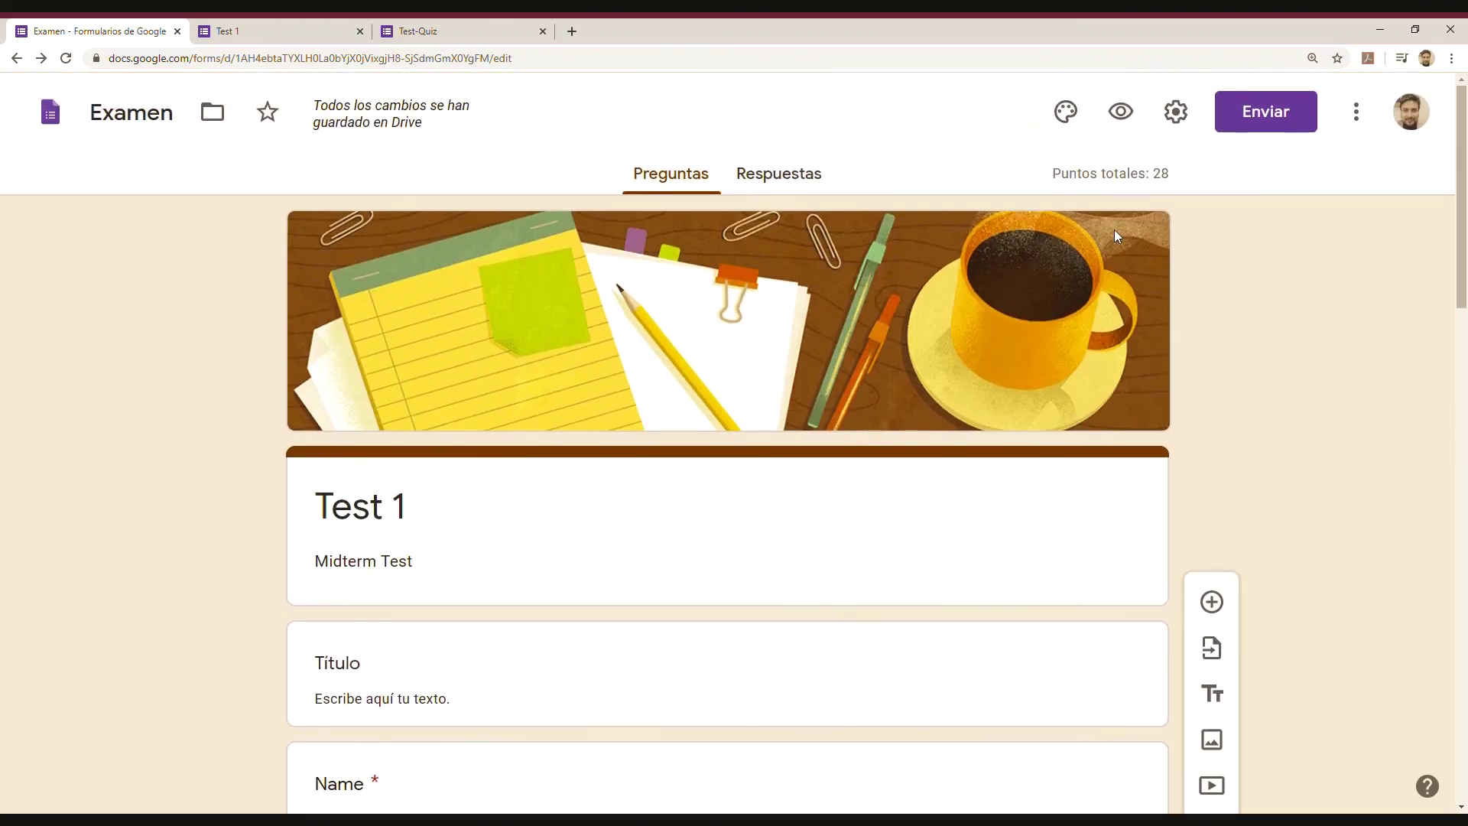
{"action": "left_click", "coordinate": [1122, 112]}
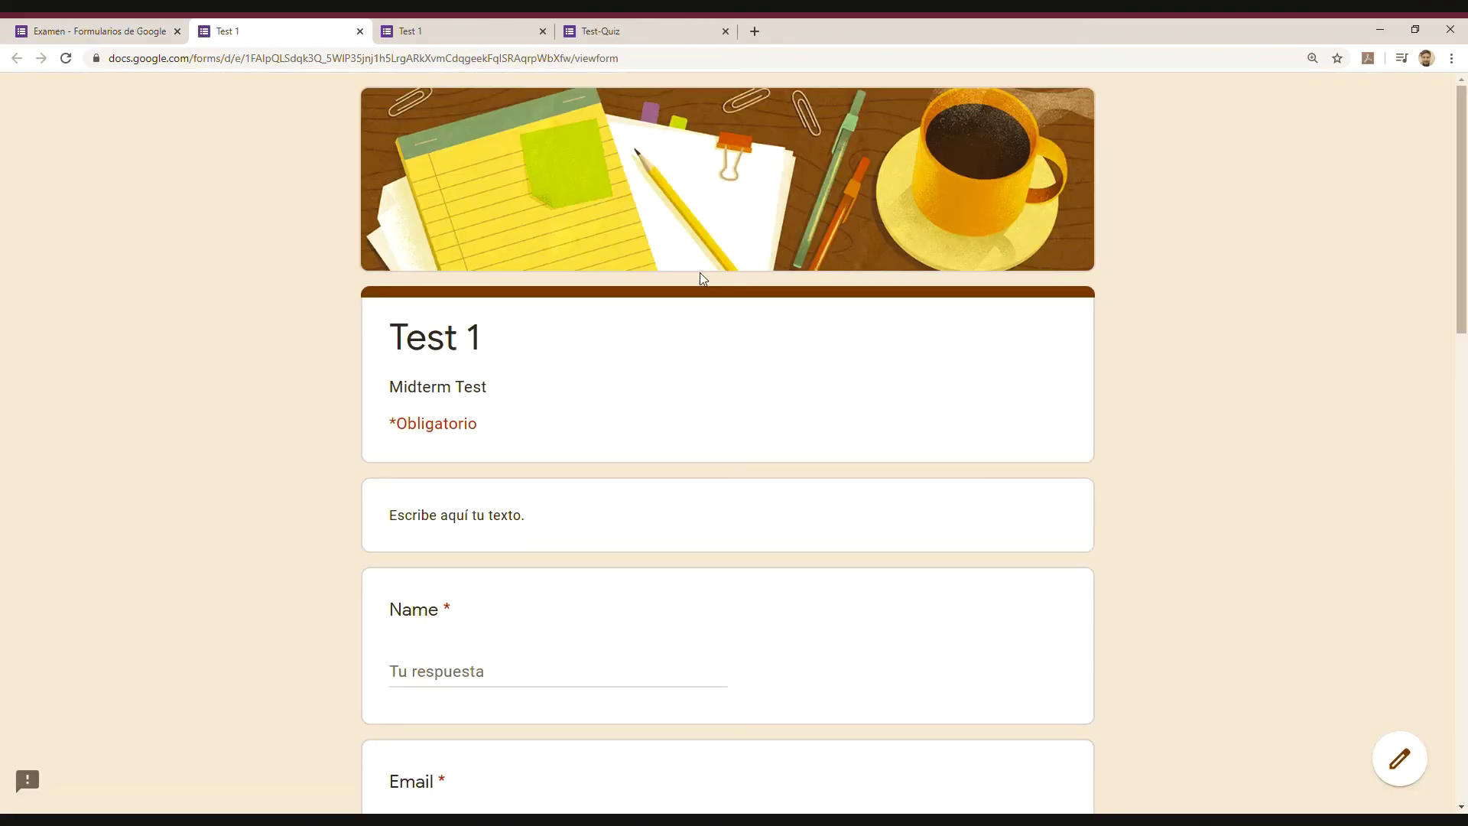
{"action": "scroll", "coordinate": [797, 476], "scroll_direction": "down", "scroll_amount": 20}
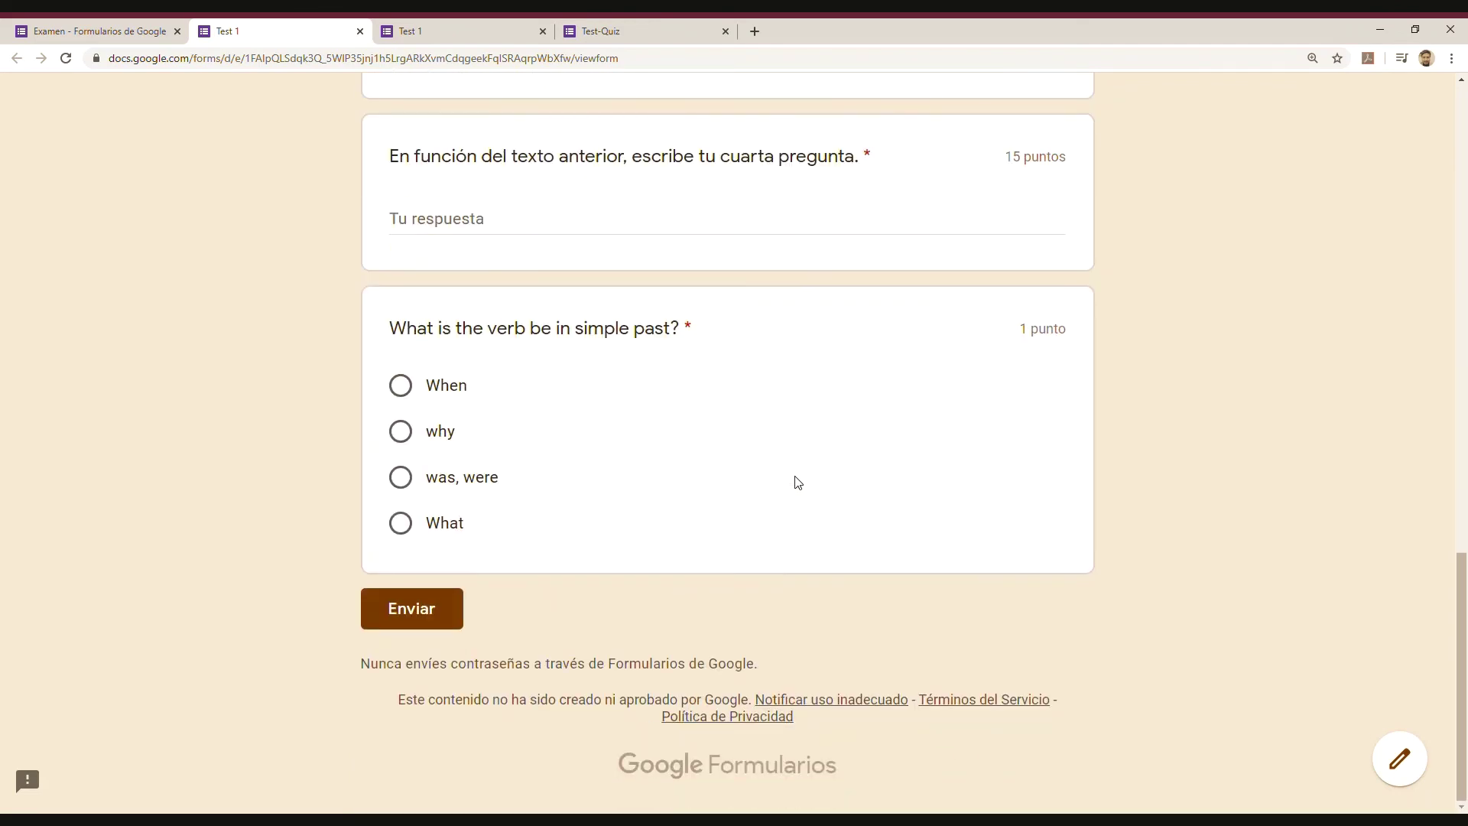
{"action": "scroll", "coordinate": [795, 480], "scroll_direction": "up", "scroll_amount": 20}
{"action": "left_click", "coordinate": [135, 37]}
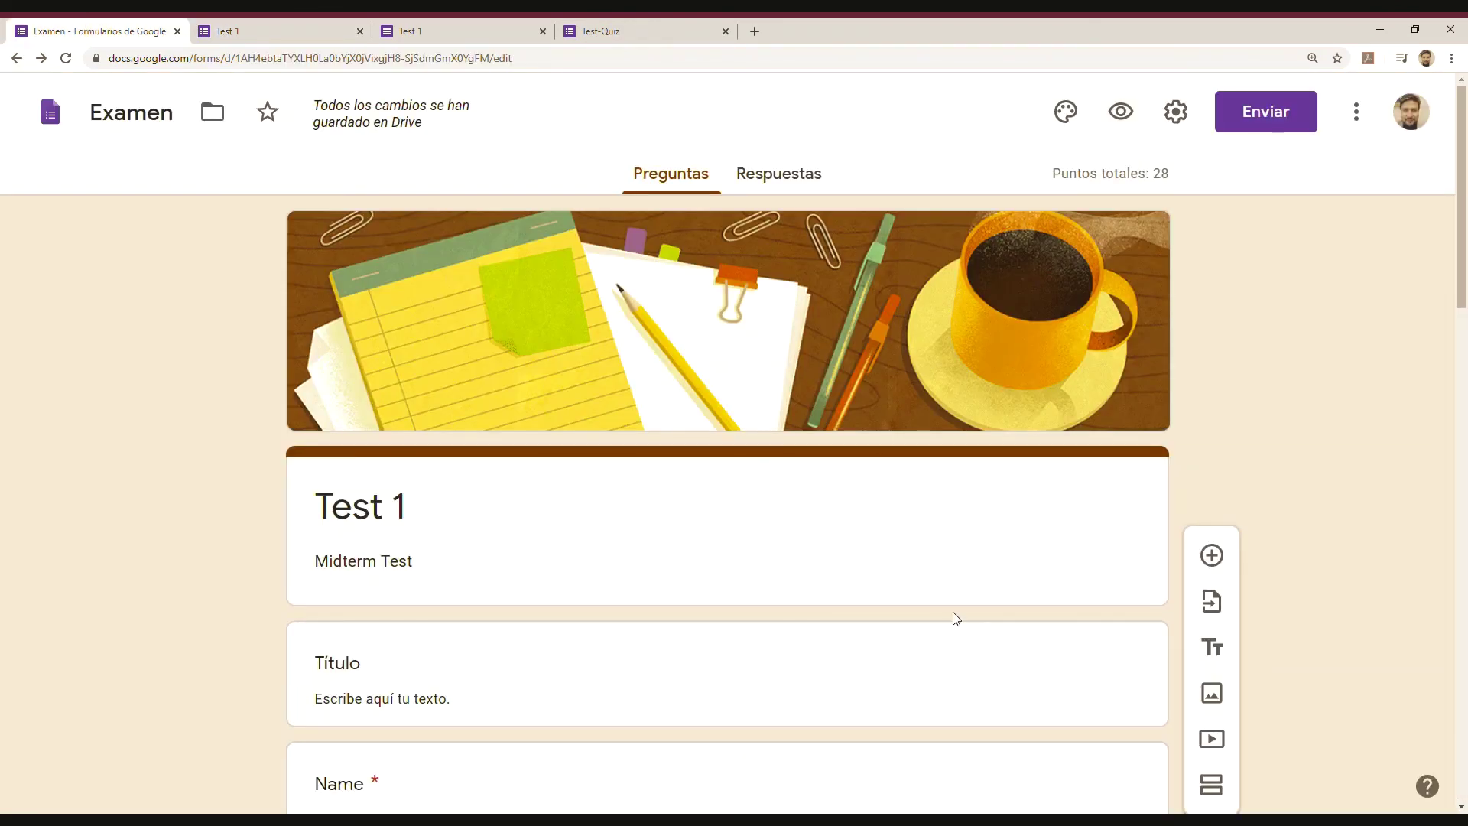
{"action": "scroll", "coordinate": [956, 618], "scroll_direction": "down", "scroll_amount": 3}
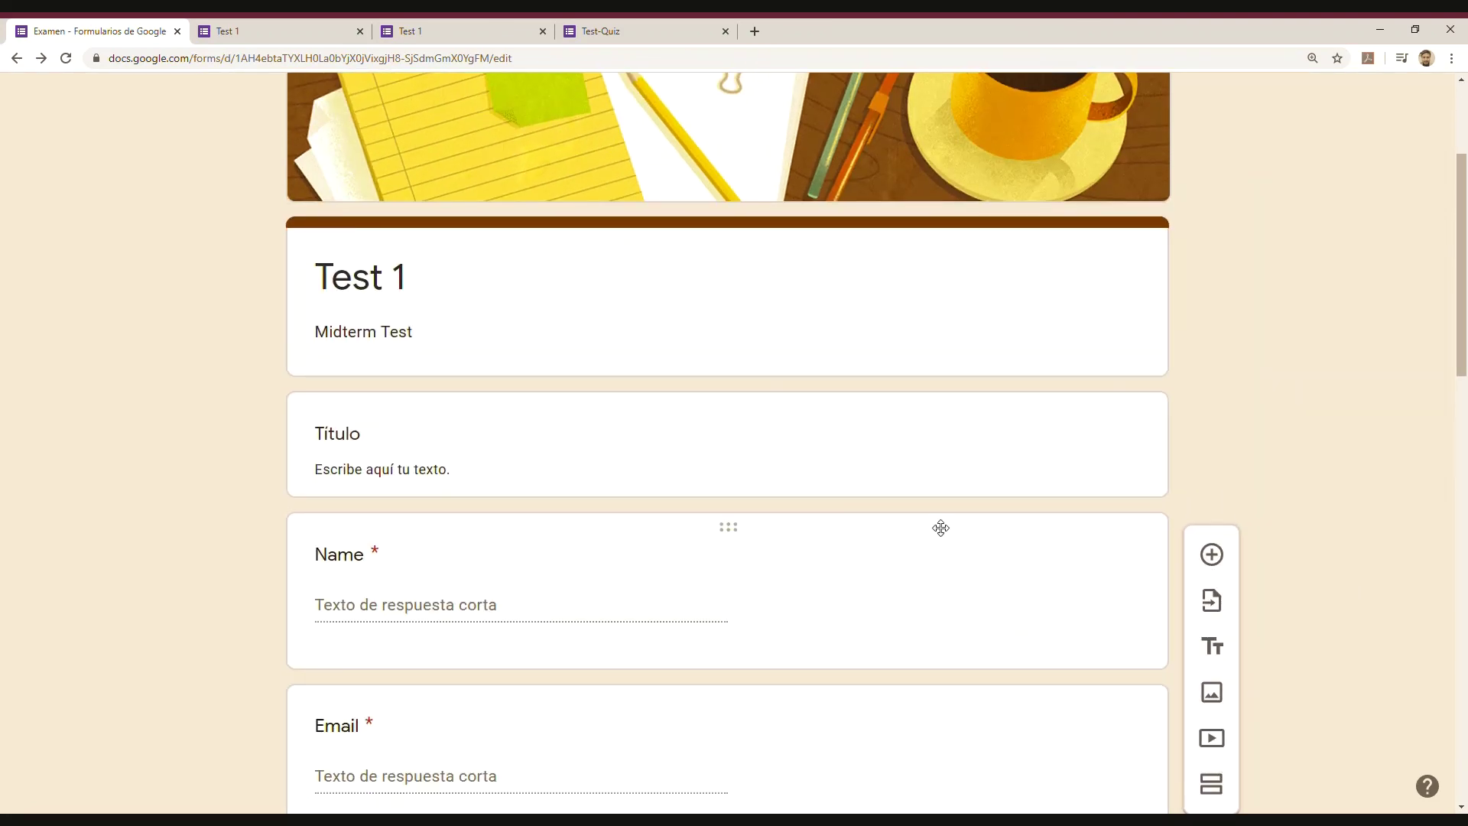
{"action": "scroll", "coordinate": [761, 581], "scroll_direction": "up", "scroll_amount": 2}
{"action": "scroll", "coordinate": [762, 566], "scroll_direction": "up", "scroll_amount": 1}
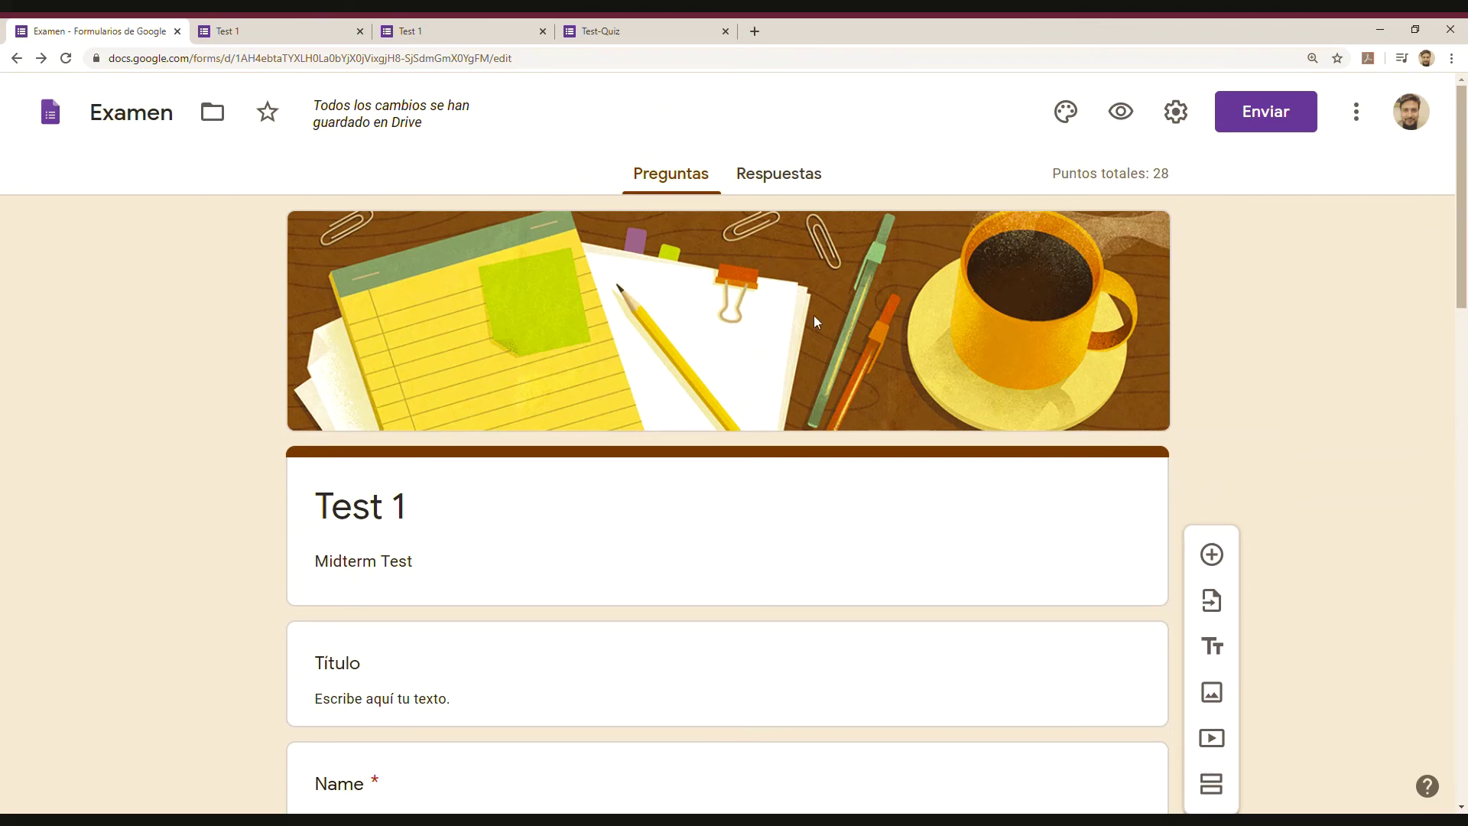
{"action": "scroll", "coordinate": [873, 470], "scroll_direction": "down", "scroll_amount": 4}
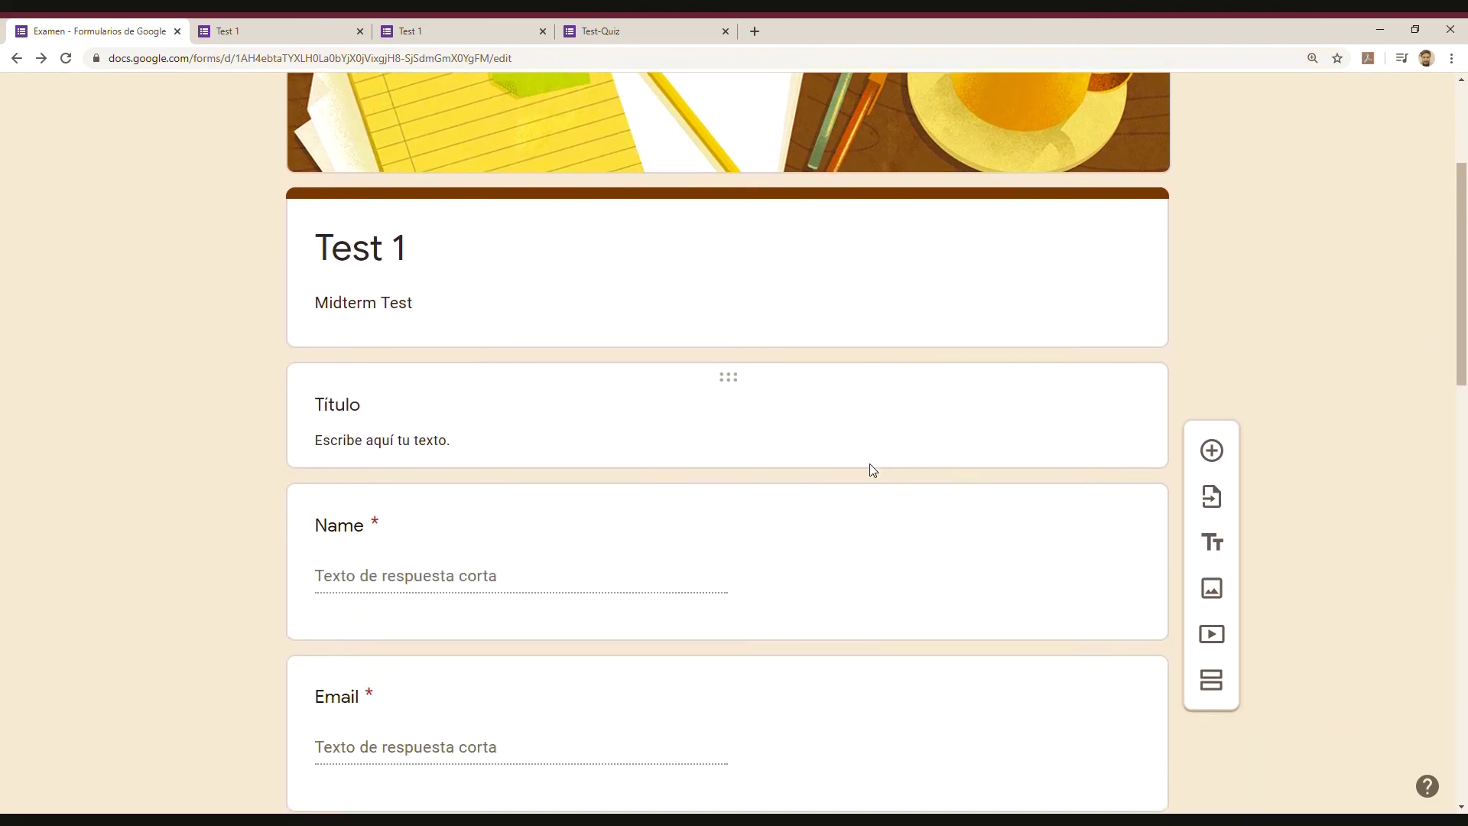
{"action": "scroll", "coordinate": [877, 472], "scroll_direction": "up", "scroll_amount": 4}
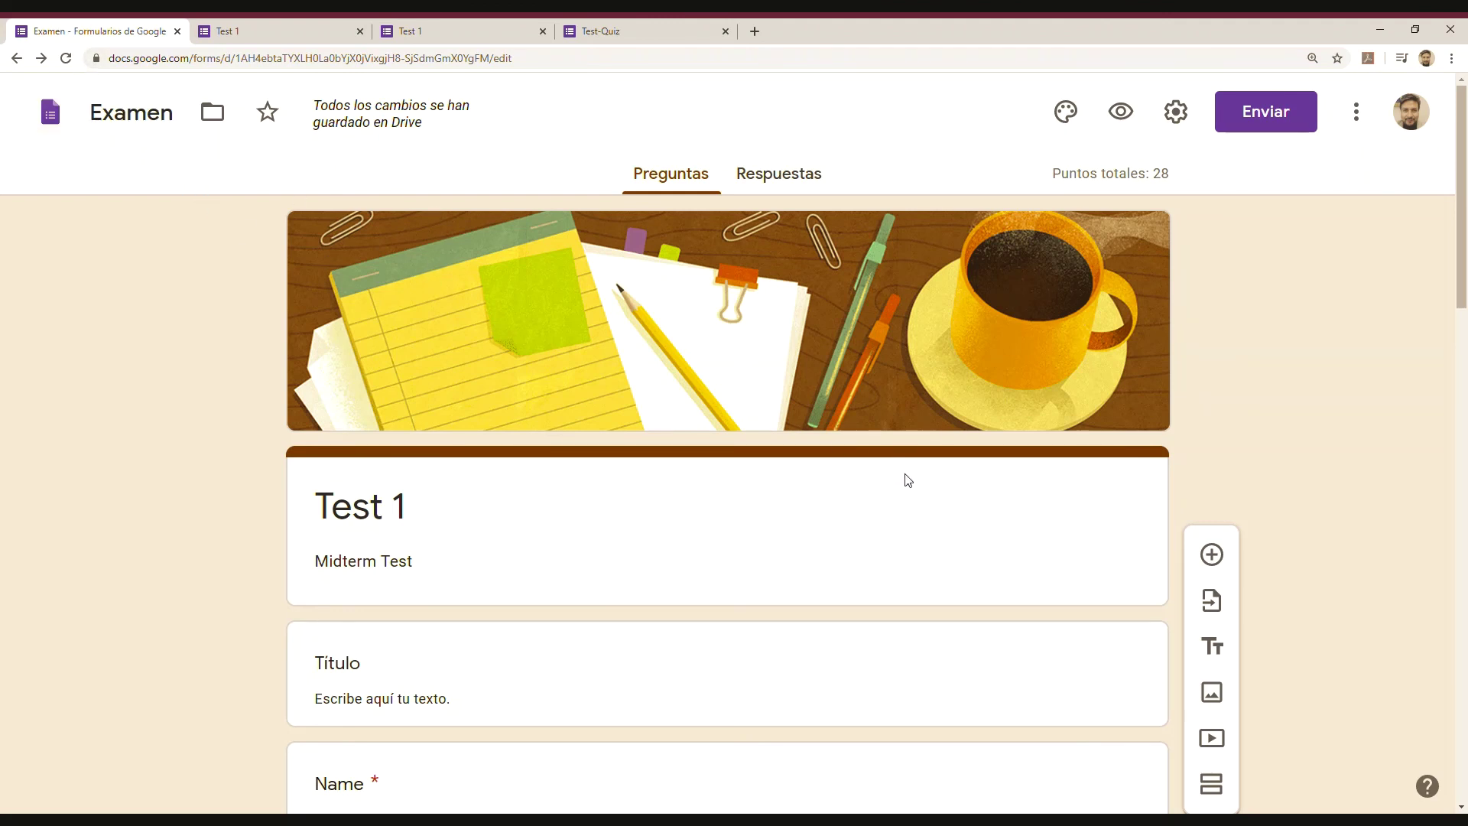
{"action": "scroll", "coordinate": [908, 480], "scroll_direction": "down", "scroll_amount": 12}
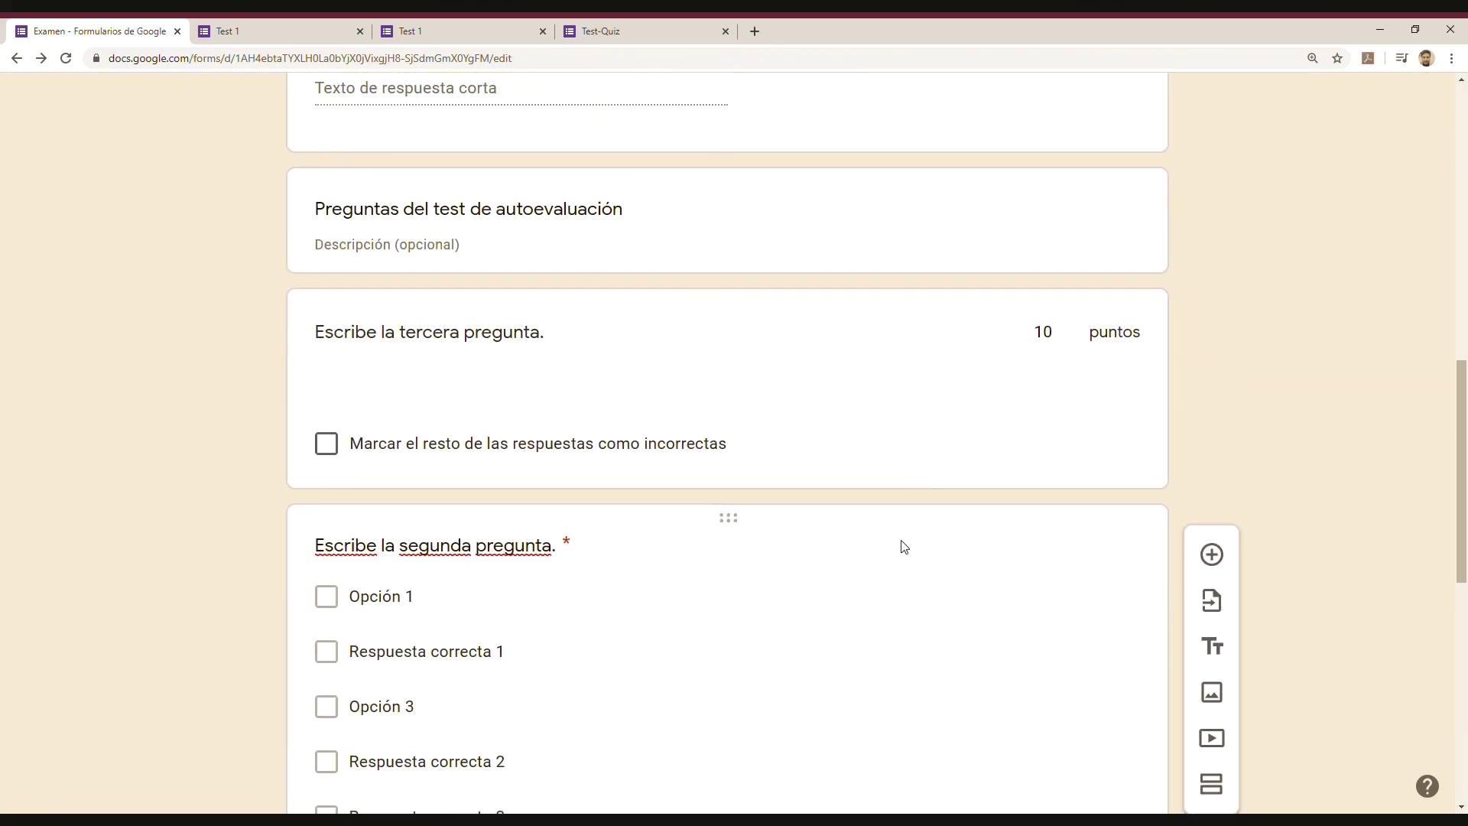
{"action": "scroll", "coordinate": [904, 546], "scroll_direction": "down", "scroll_amount": 8}
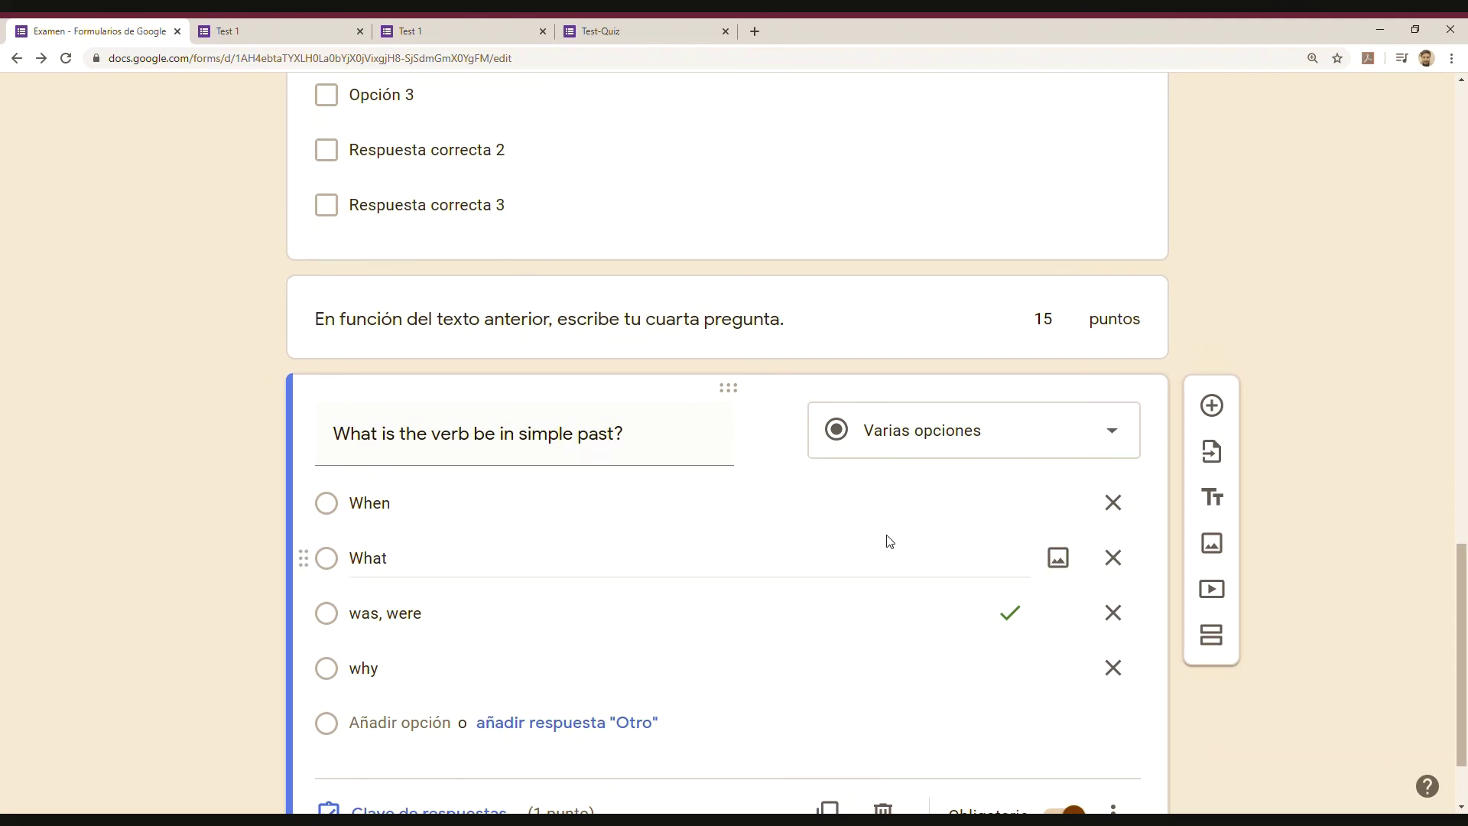
- Duplicate the English verb question
{"action": "scroll", "coordinate": [889, 541], "scroll_direction": "down", "scroll_amount": 2}
{"action": "left_click", "coordinate": [833, 702]}
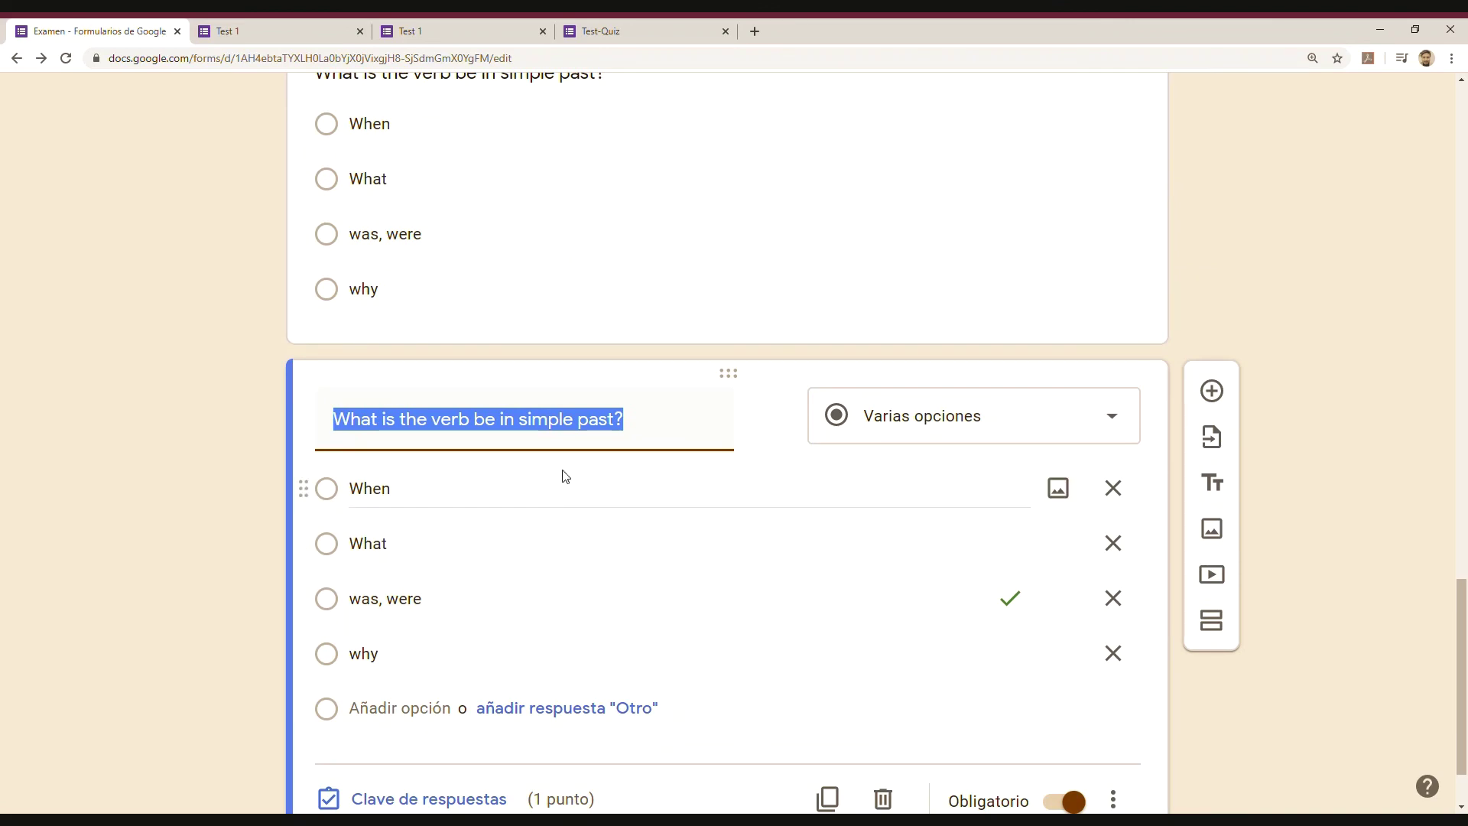
{"action": "scroll", "coordinate": [773, 636], "scroll_direction": "down", "scroll_amount": 2}
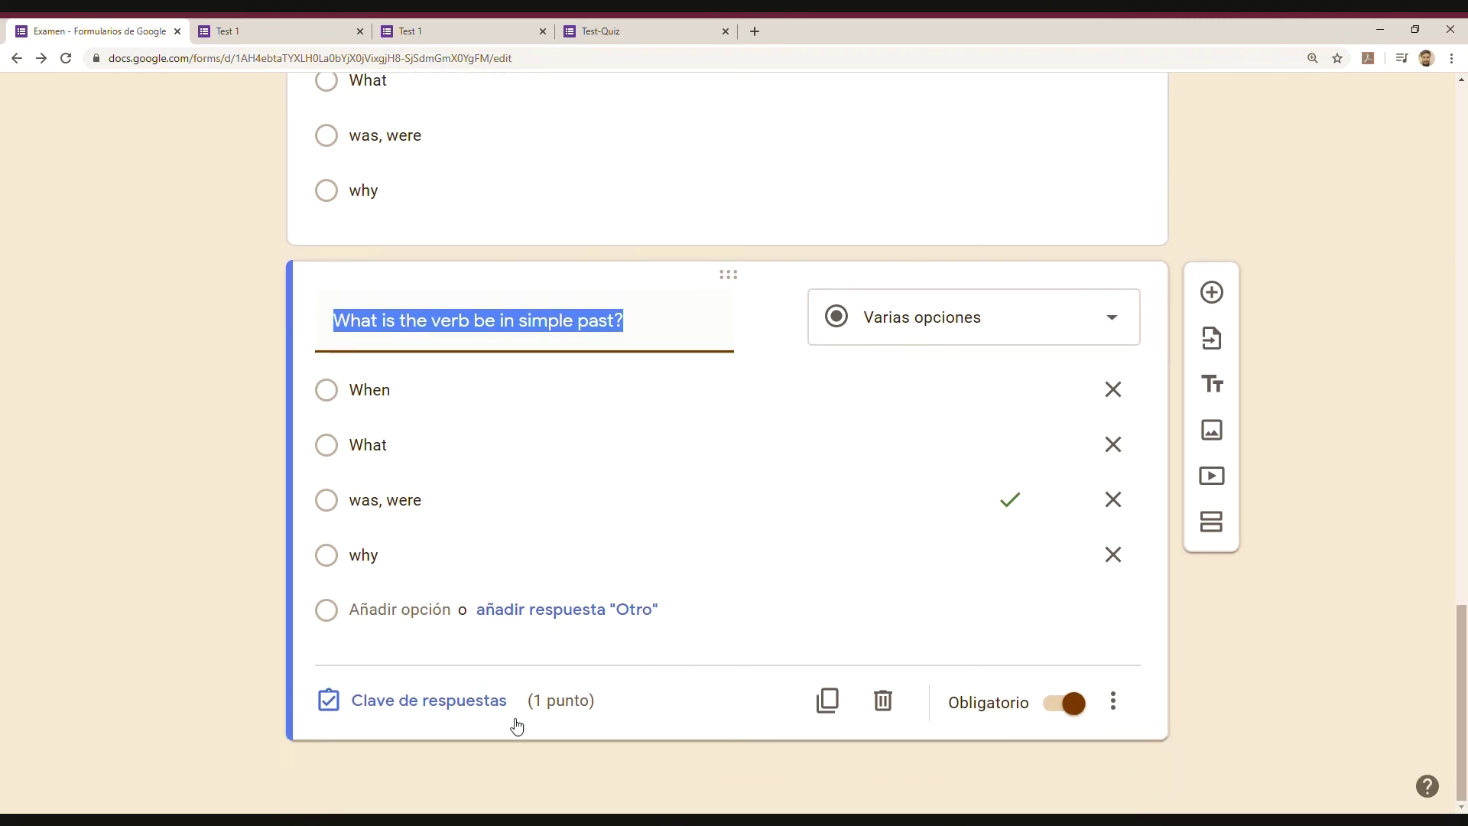
- In the copy's answer key, mark What as correct instead of 'was, were'
{"action": "left_click", "coordinate": [478, 712]}
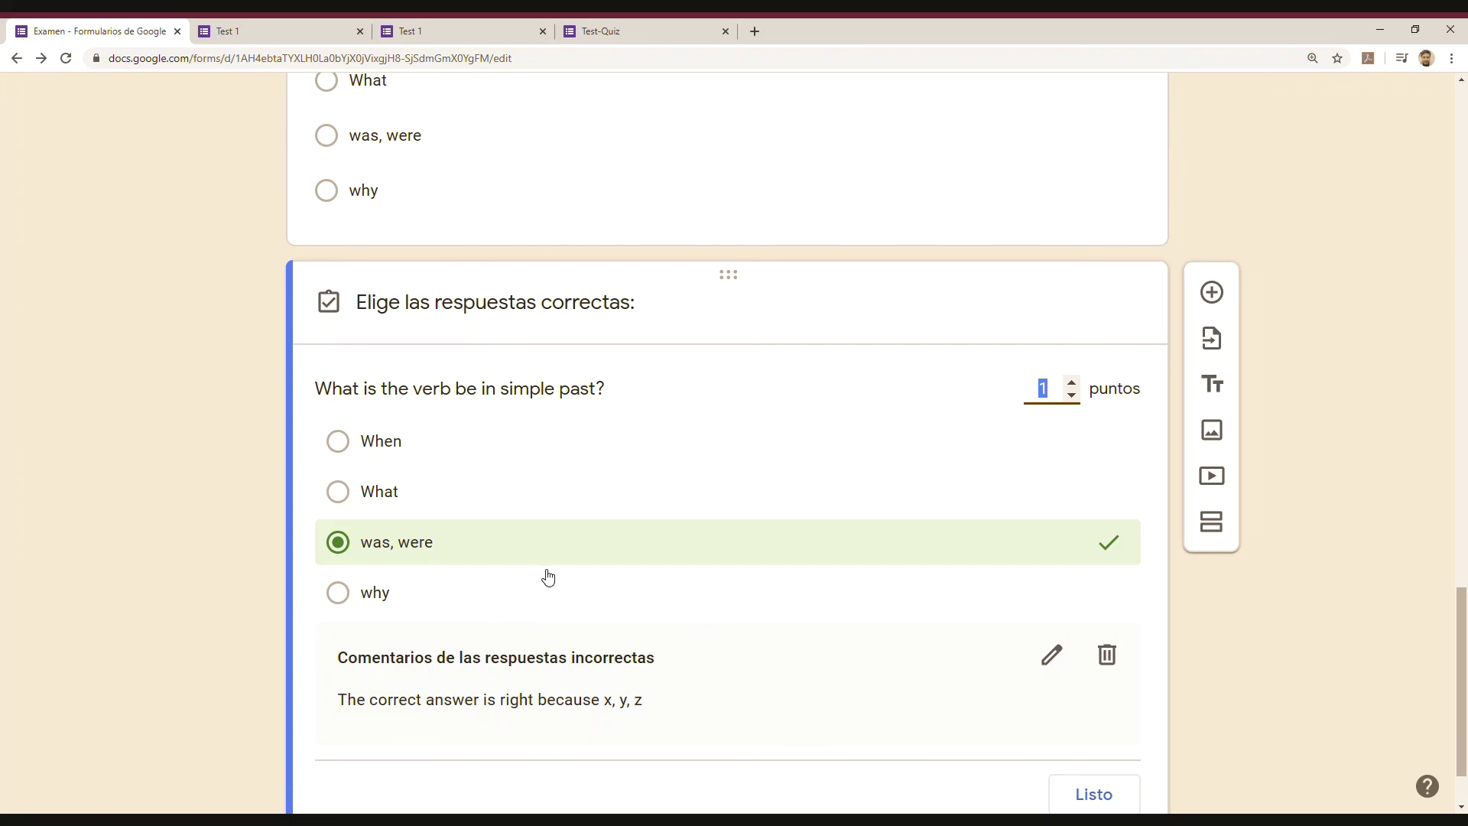
{"action": "scroll", "coordinate": [629, 593], "scroll_direction": "down", "scroll_amount": 1}
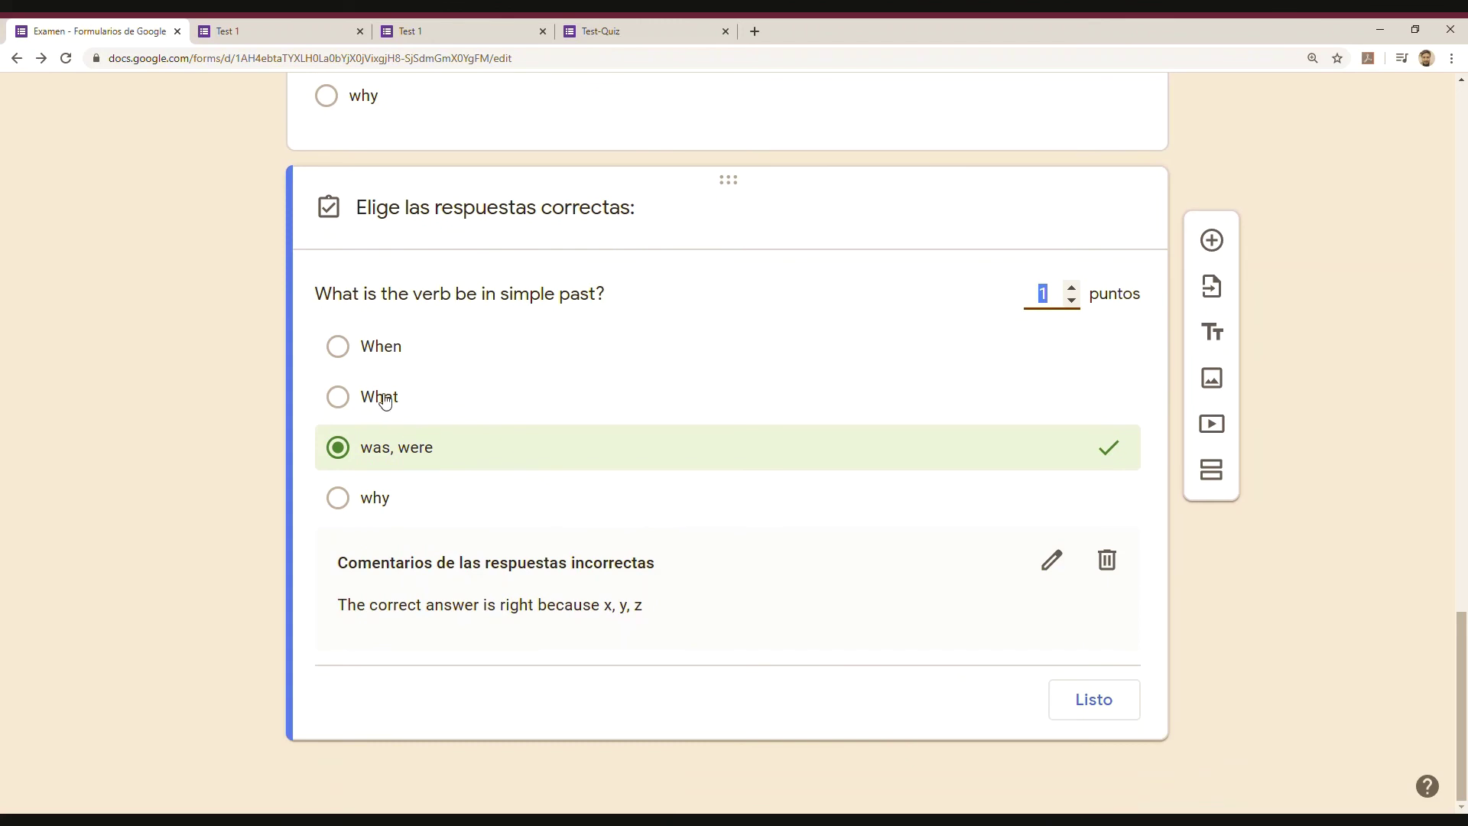
{"action": "left_click", "coordinate": [379, 396]}
{"action": "left_click", "coordinate": [342, 450]}
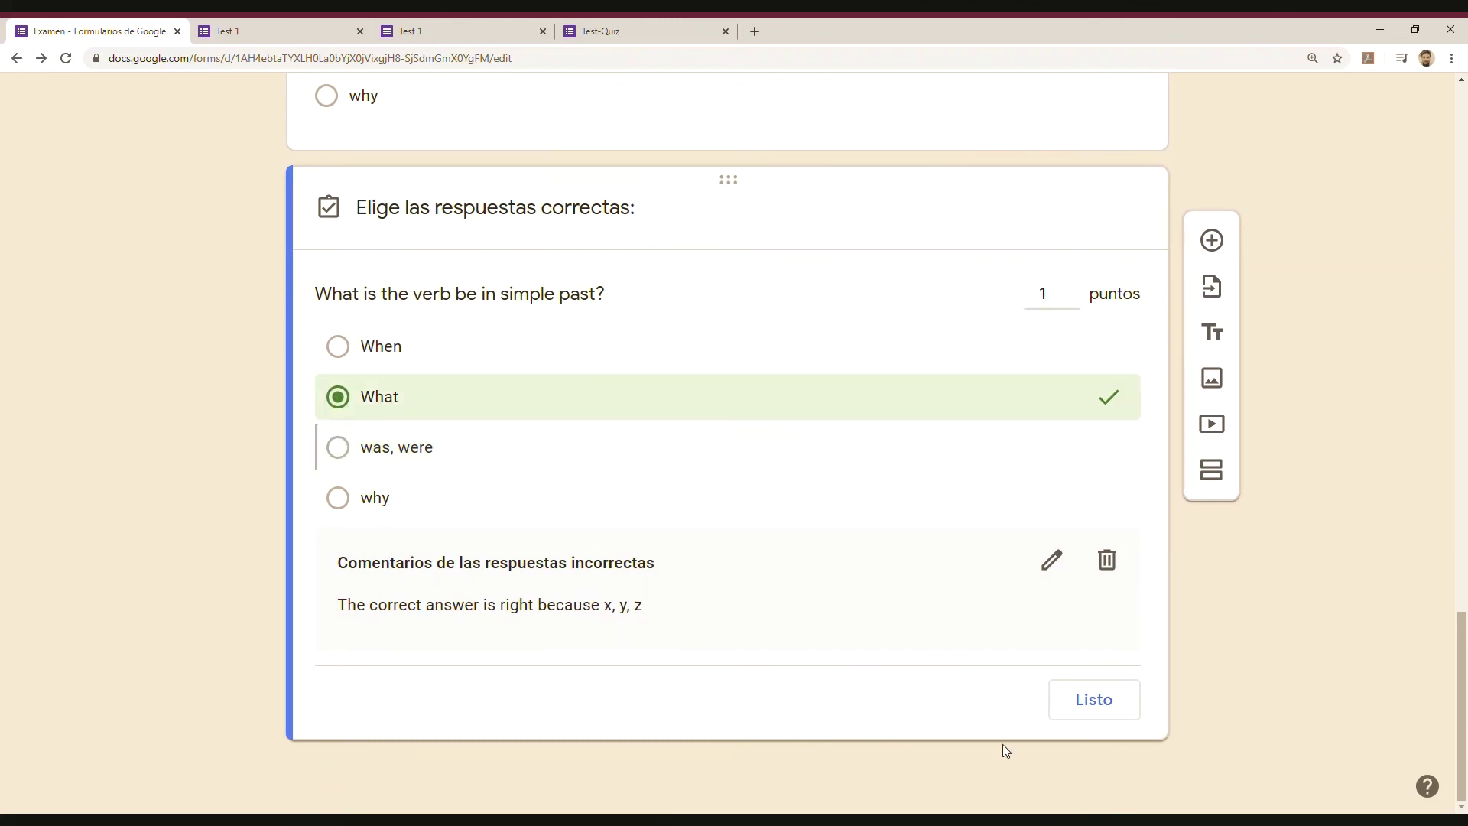
{"action": "left_click", "coordinate": [1094, 700]}
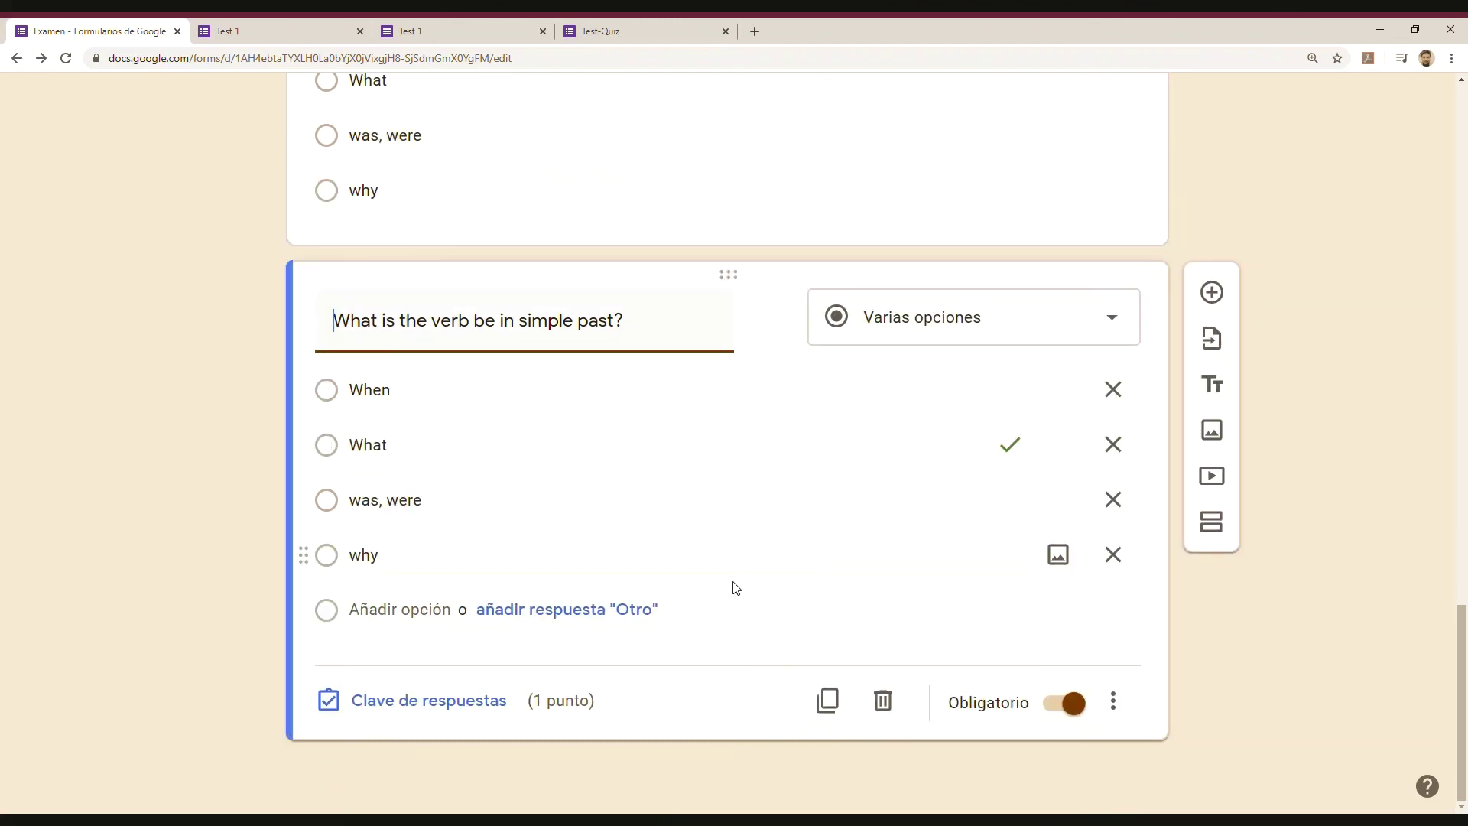
{"action": "scroll", "coordinate": [732, 587], "scroll_direction": "up", "scroll_amount": 10}
{"action": "scroll", "coordinate": [740, 589], "scroll_direction": "up", "scroll_amount": 10}
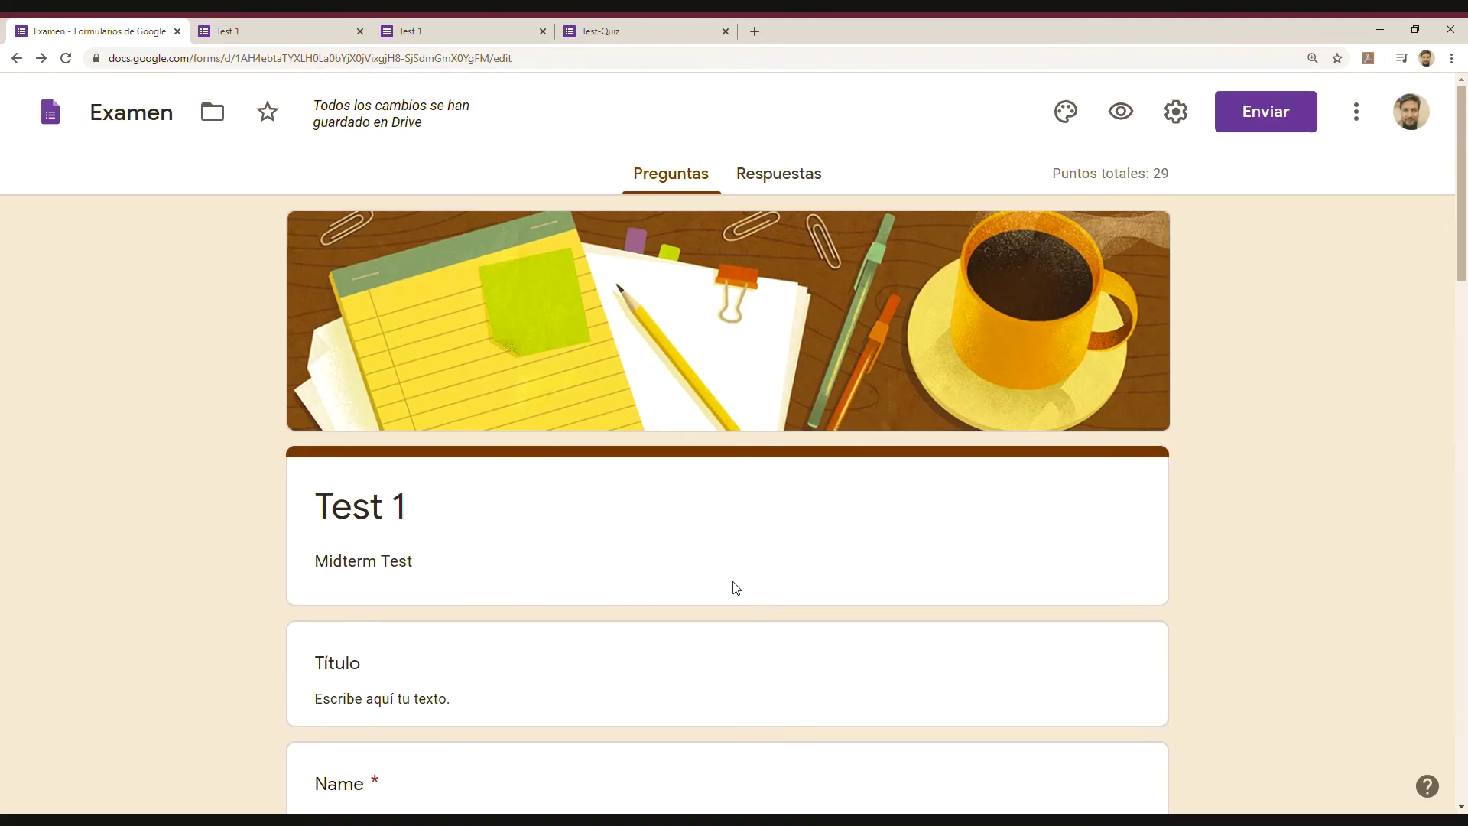